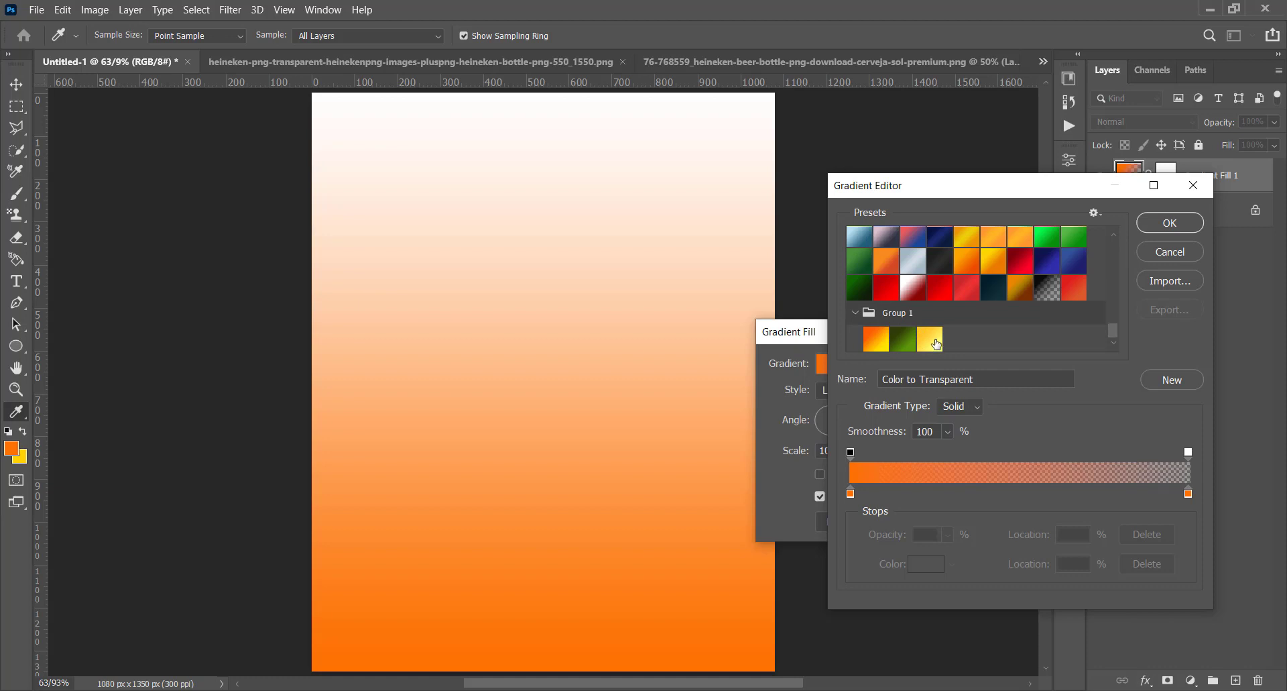
Apply the yellow-orange gradient preset from Group 1 to the background gradient fill
click(936, 342)
click(1170, 223)
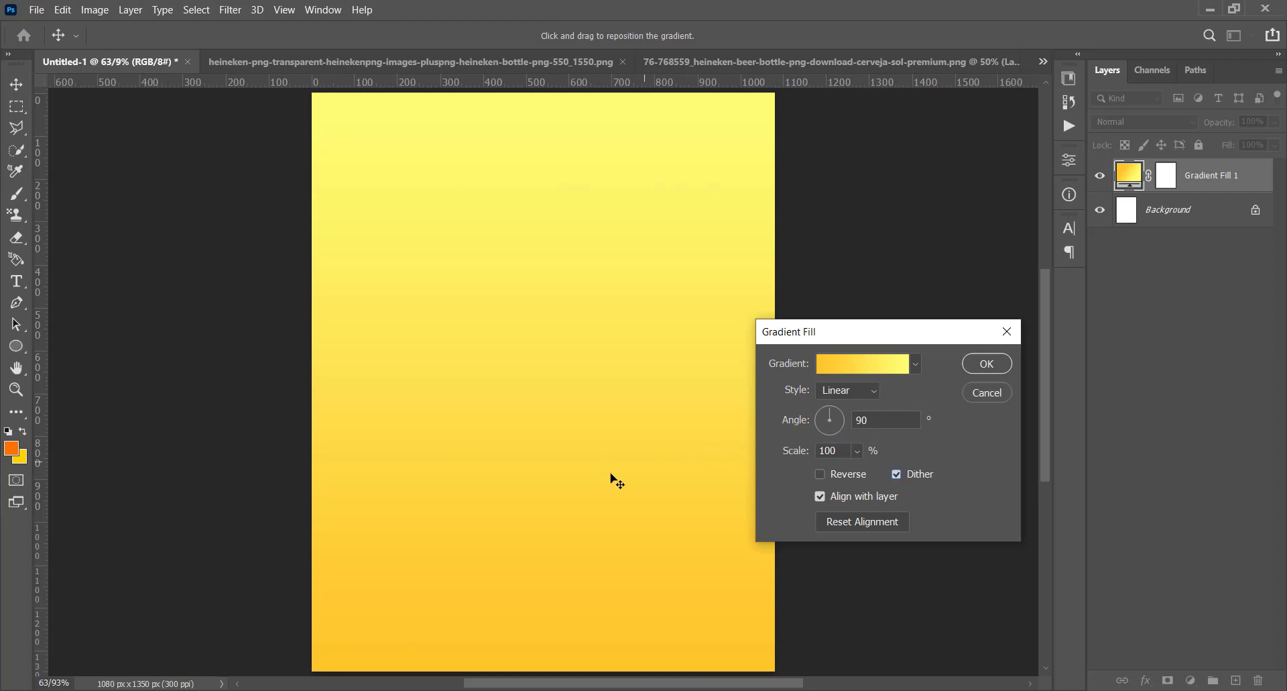
click(995, 363)
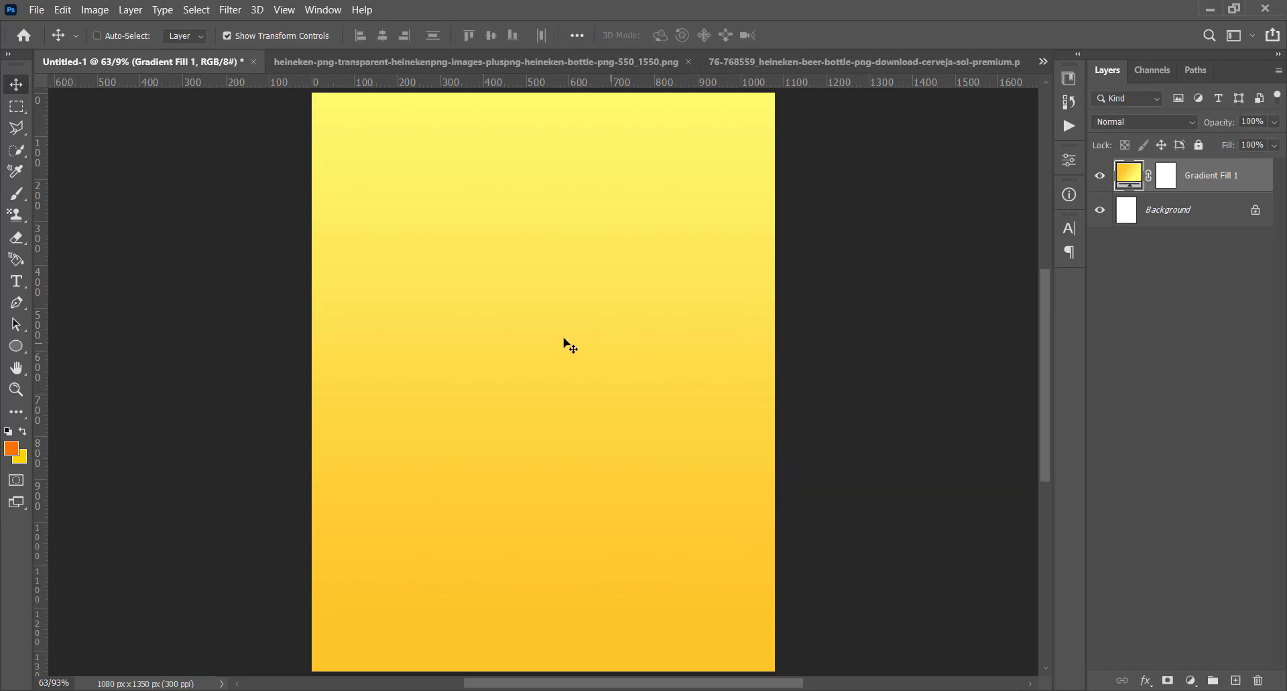
Draw an orange circle about 699 px wide without a stroke and centre it horizontally, about 282 px below the canvas's upper edge
click(16, 348)
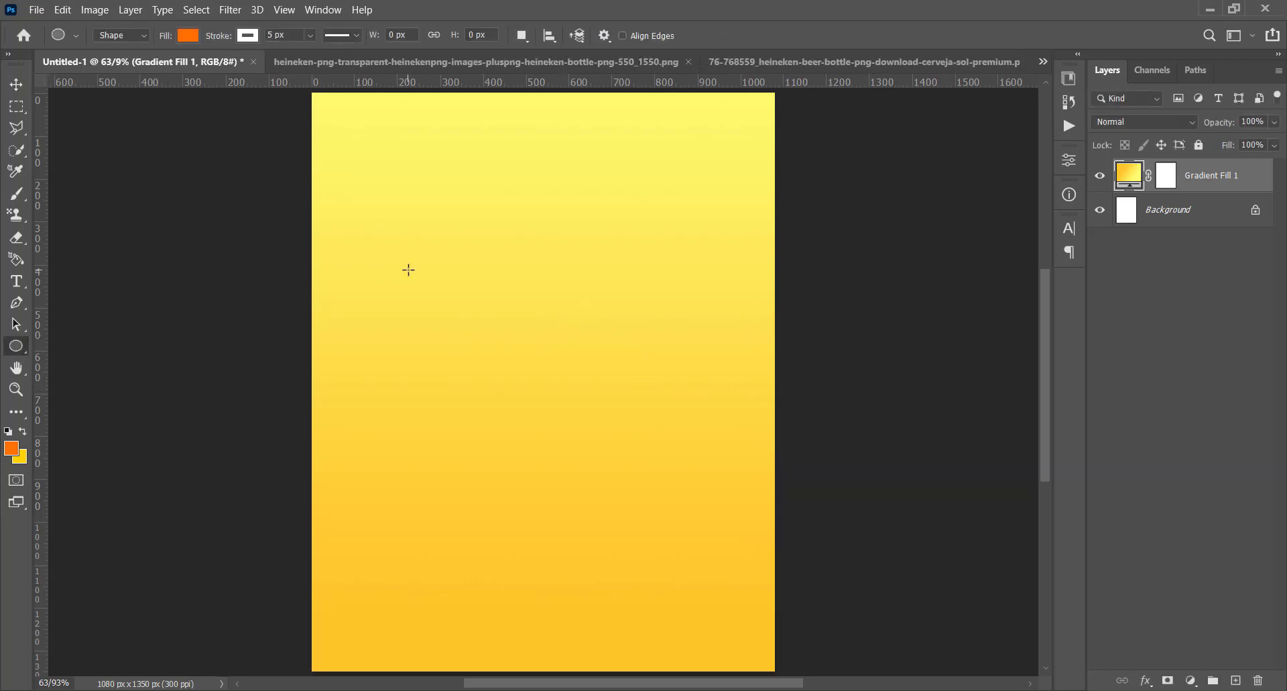
drag(424, 266, 755, 566)
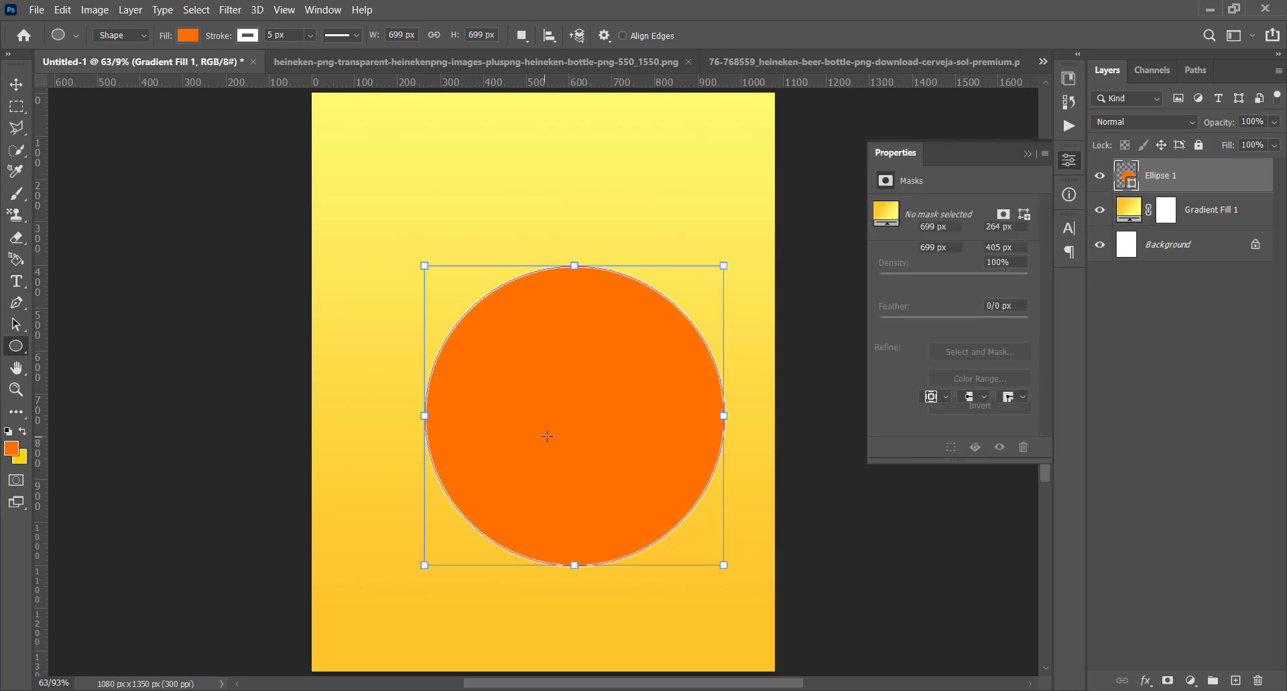
click(929, 352)
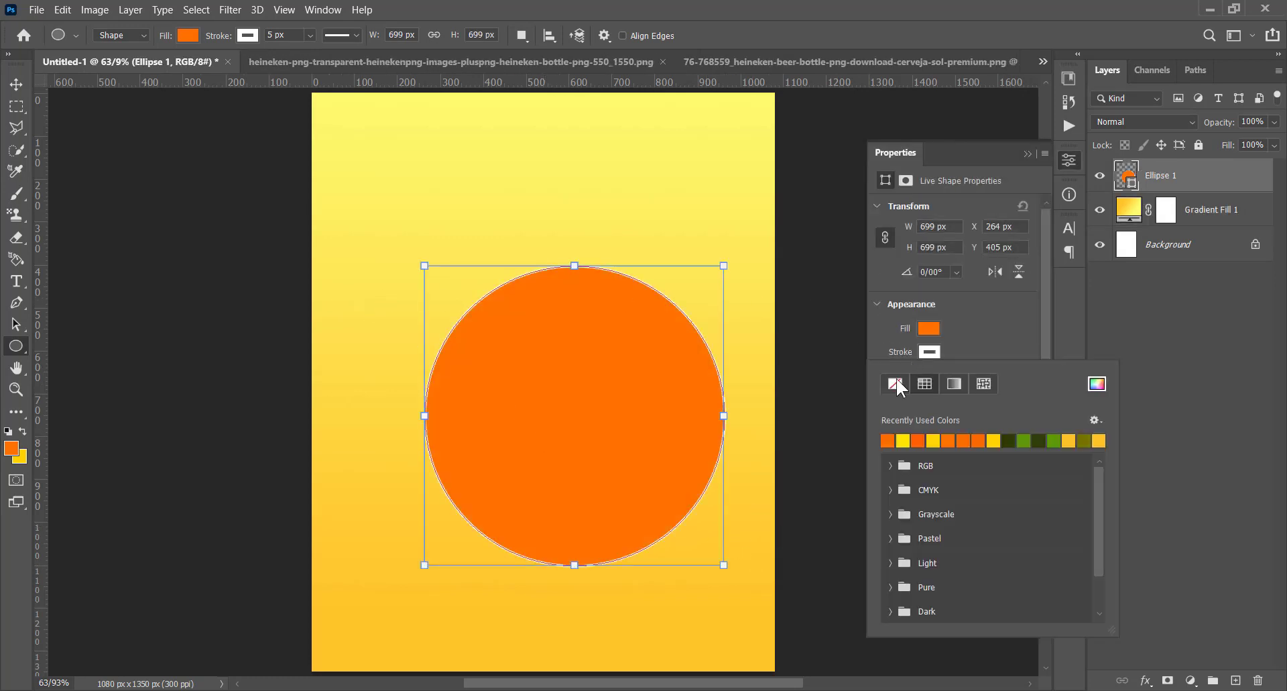
click(894, 377)
click(572, 380)
key(v)
drag(567, 380, 544, 334)
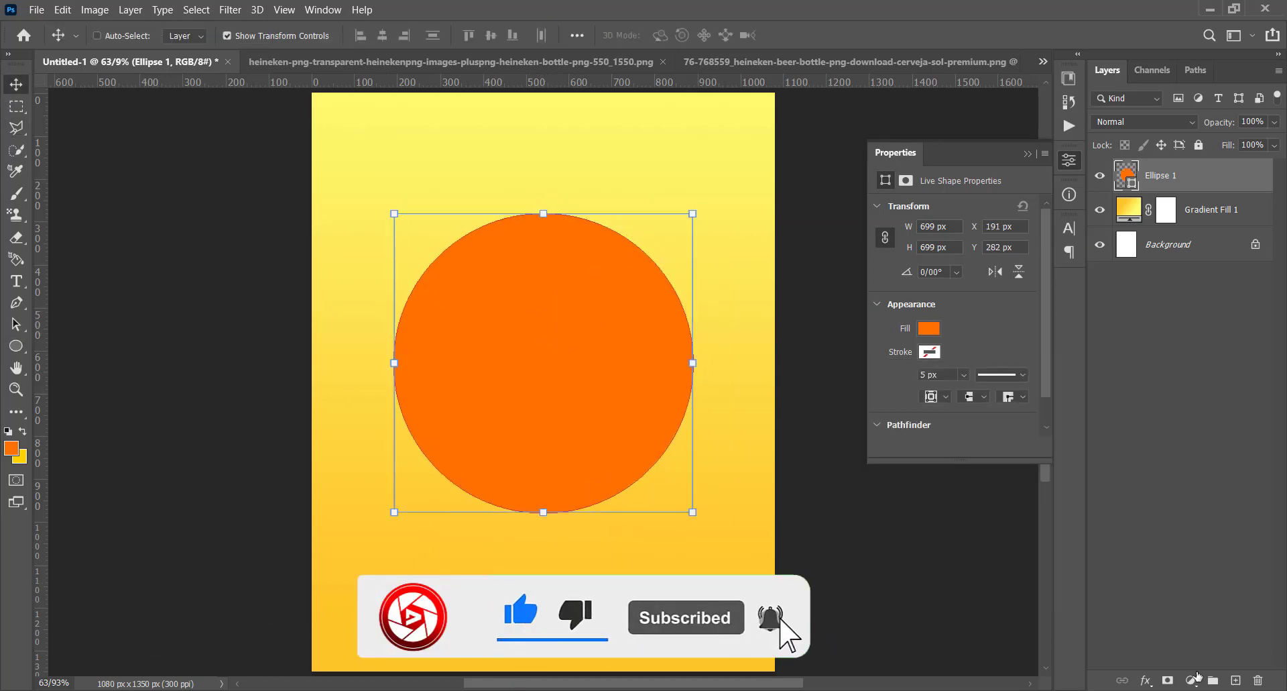
Add a Gradient Overlay to the circle using the orange-to-yellow preset from Group 1
click(1147, 680)
click(1184, 631)
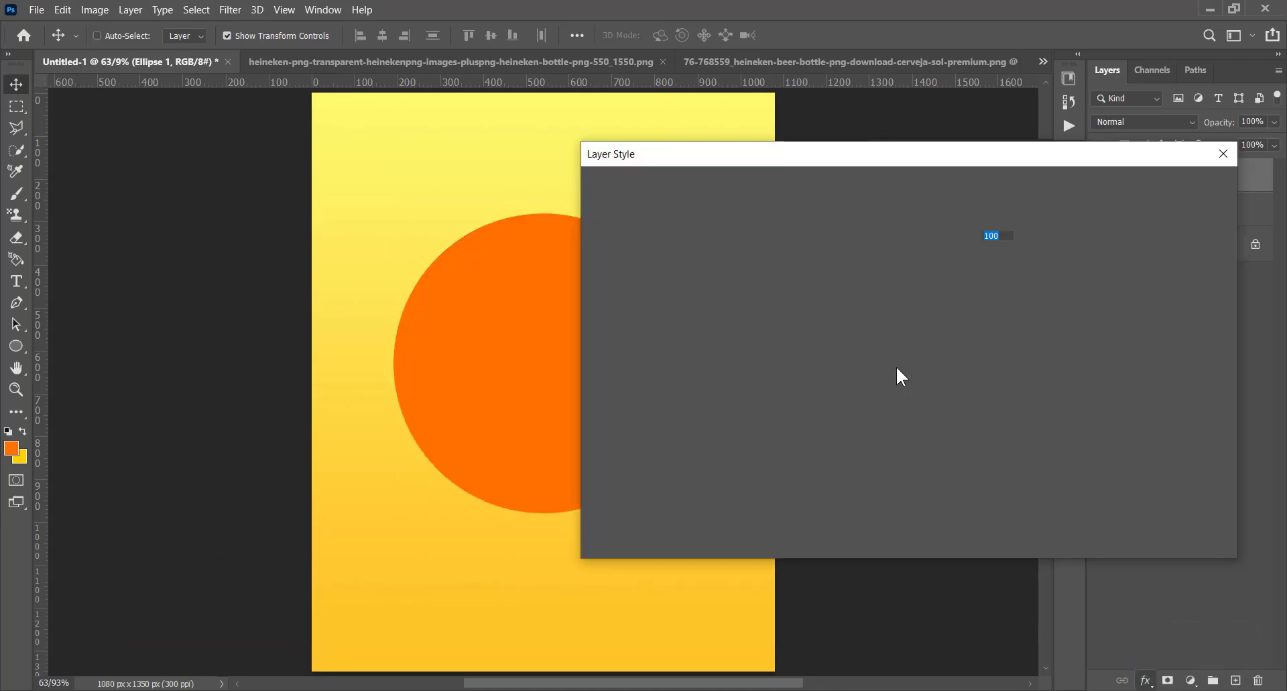
click(945, 263)
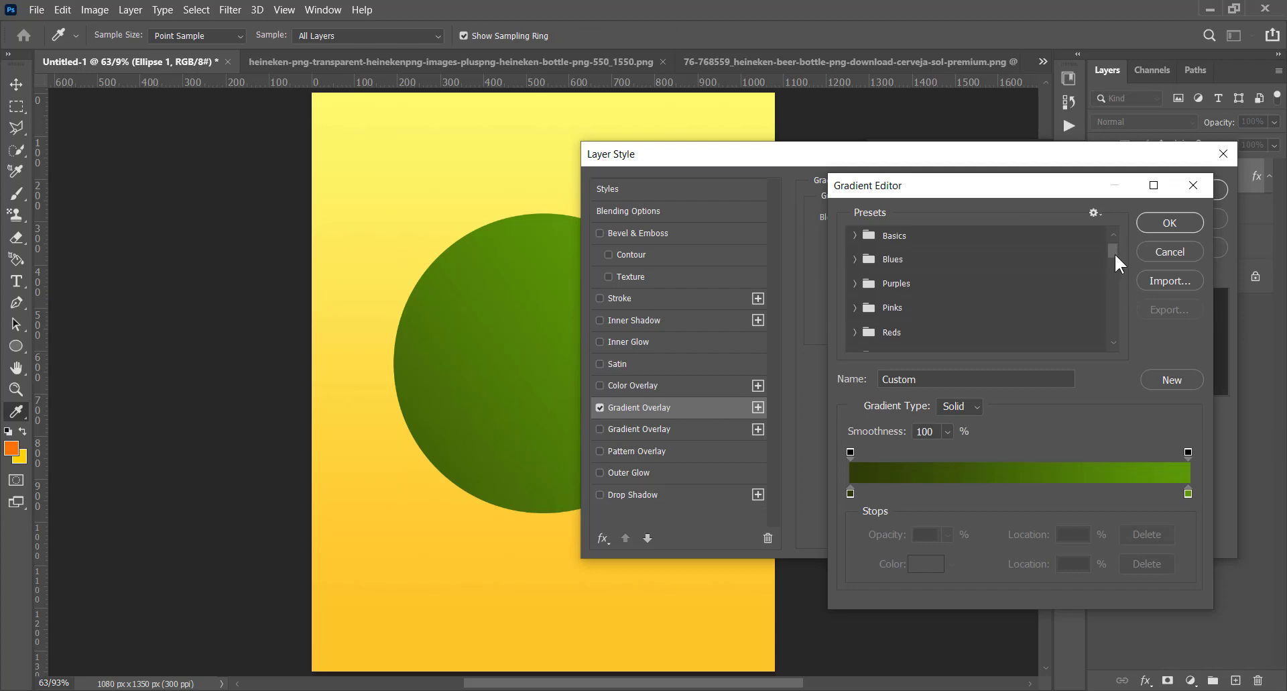
drag(1114, 252, 1116, 341)
click(857, 342)
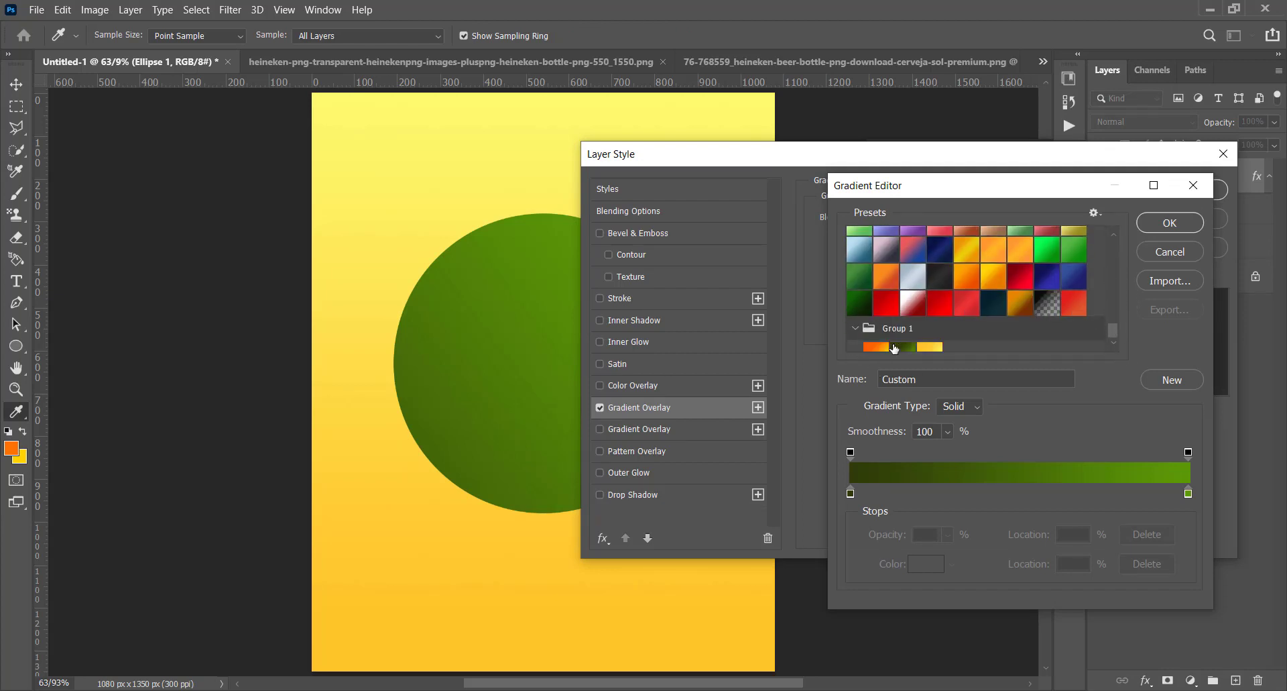
click(877, 346)
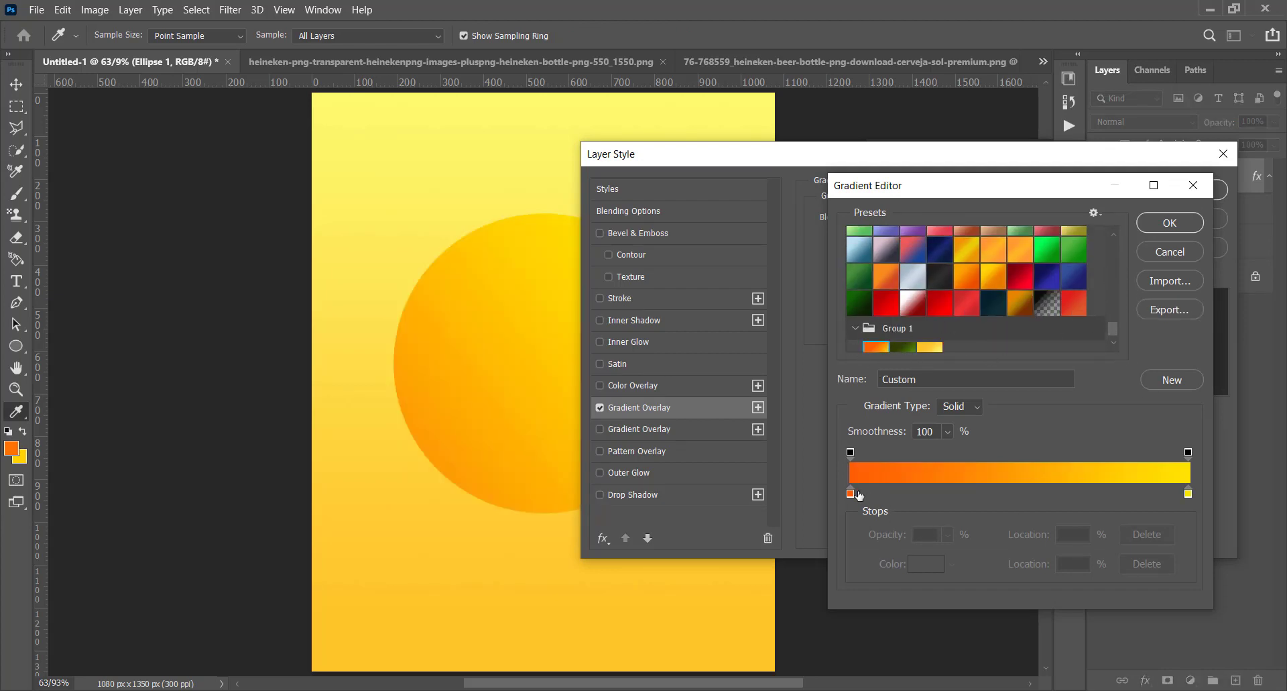
click(1167, 228)
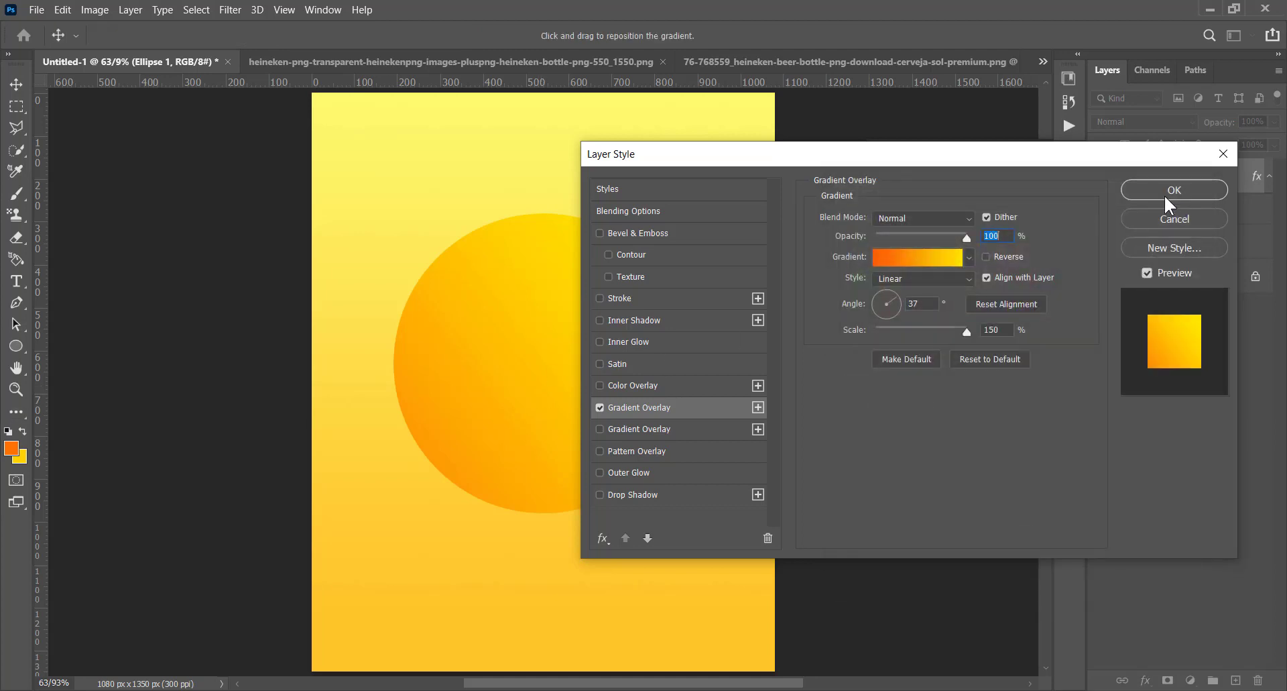
Set the circle's gradient overlay angle to 71° and apply the layer style
drag(1011, 142, 1068, 141)
drag(911, 287, 903, 271)
drag(496, 432, 512, 220)
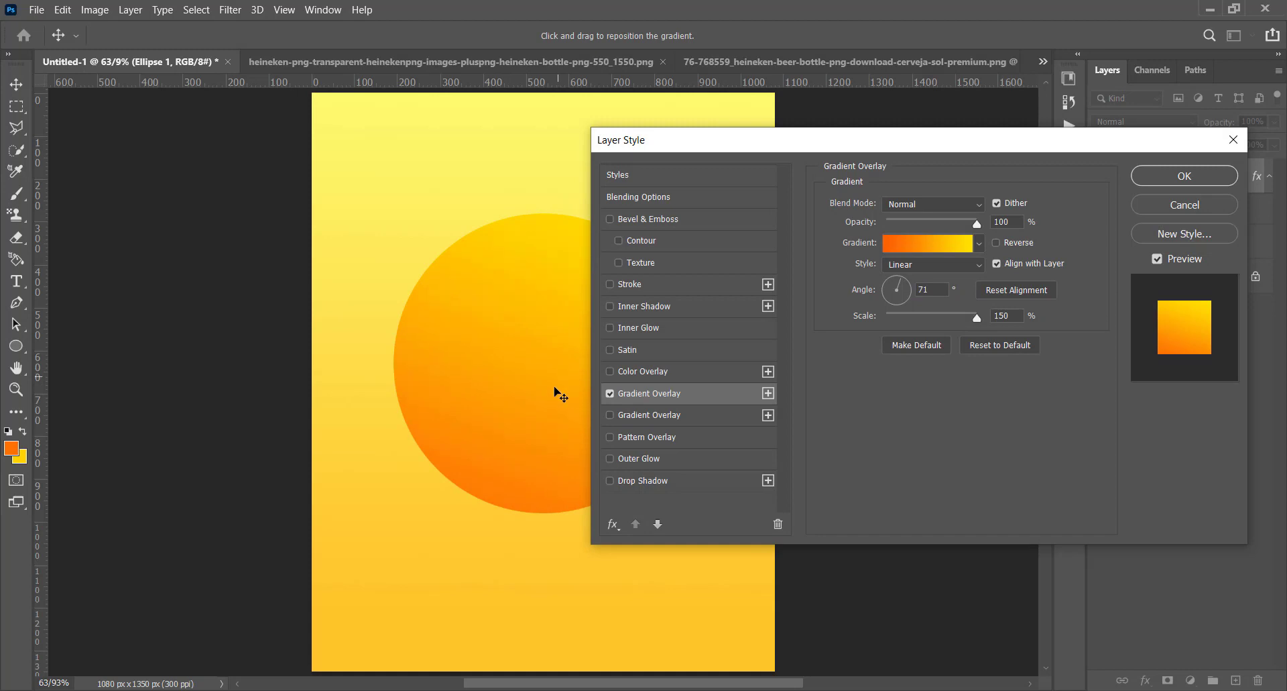
click(1142, 184)
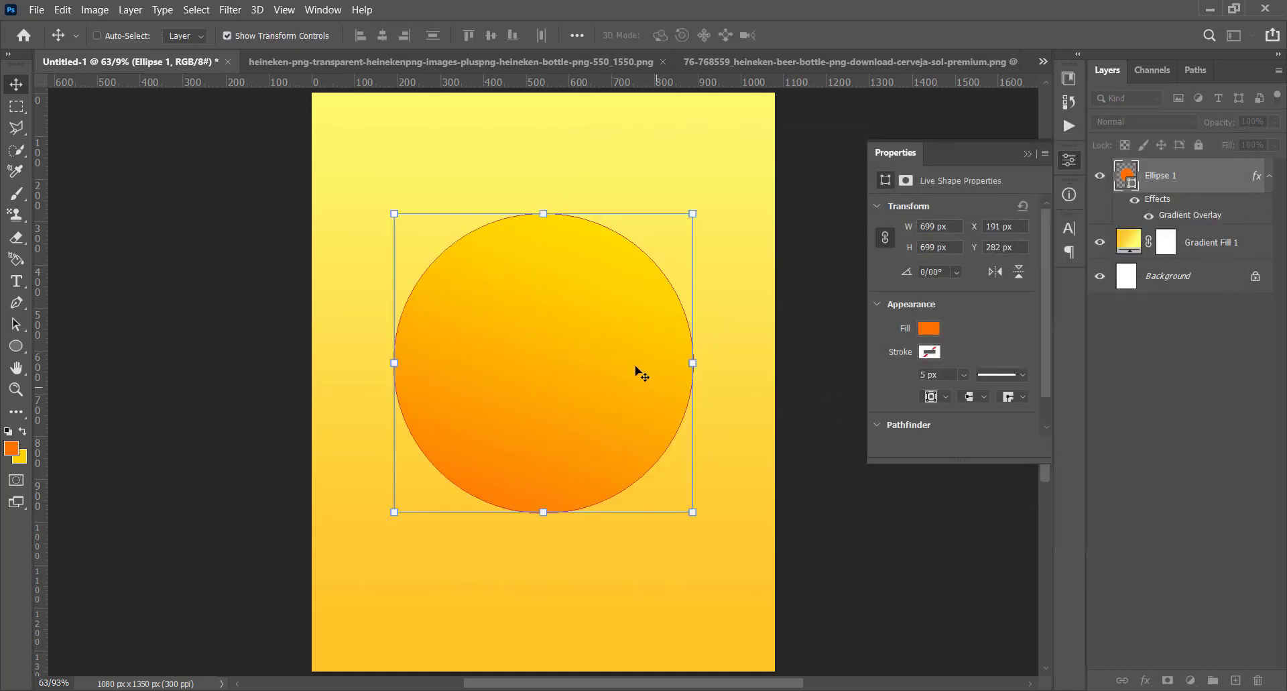
Move the circle down to about Y 325.5 px, keeping its size
ctrl+click(581, 355)
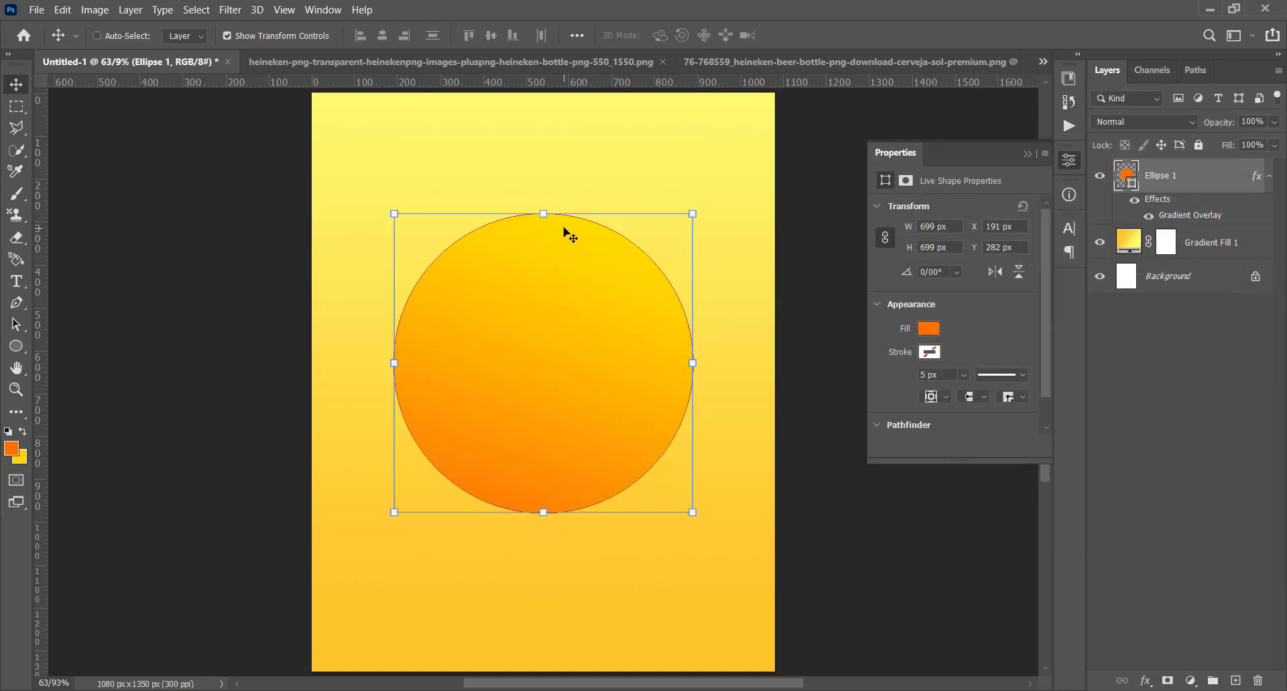
key(ctrl+t)
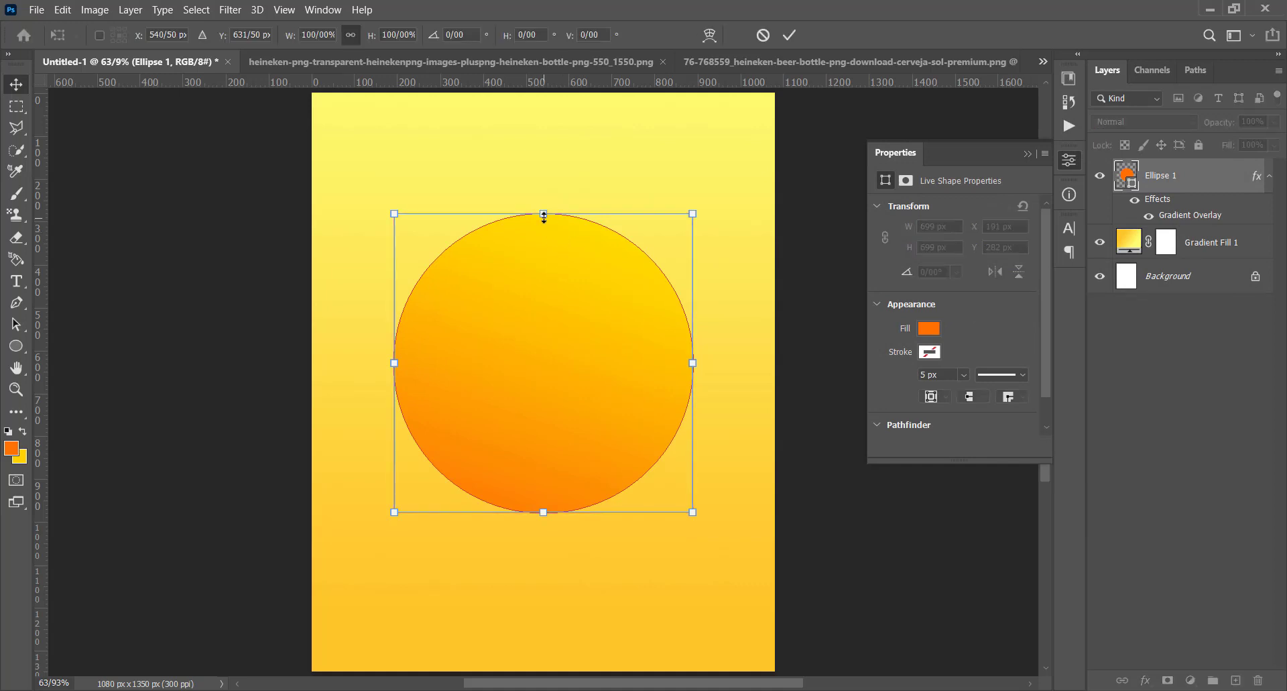
drag(547, 218, 545, 330)
key(Return)
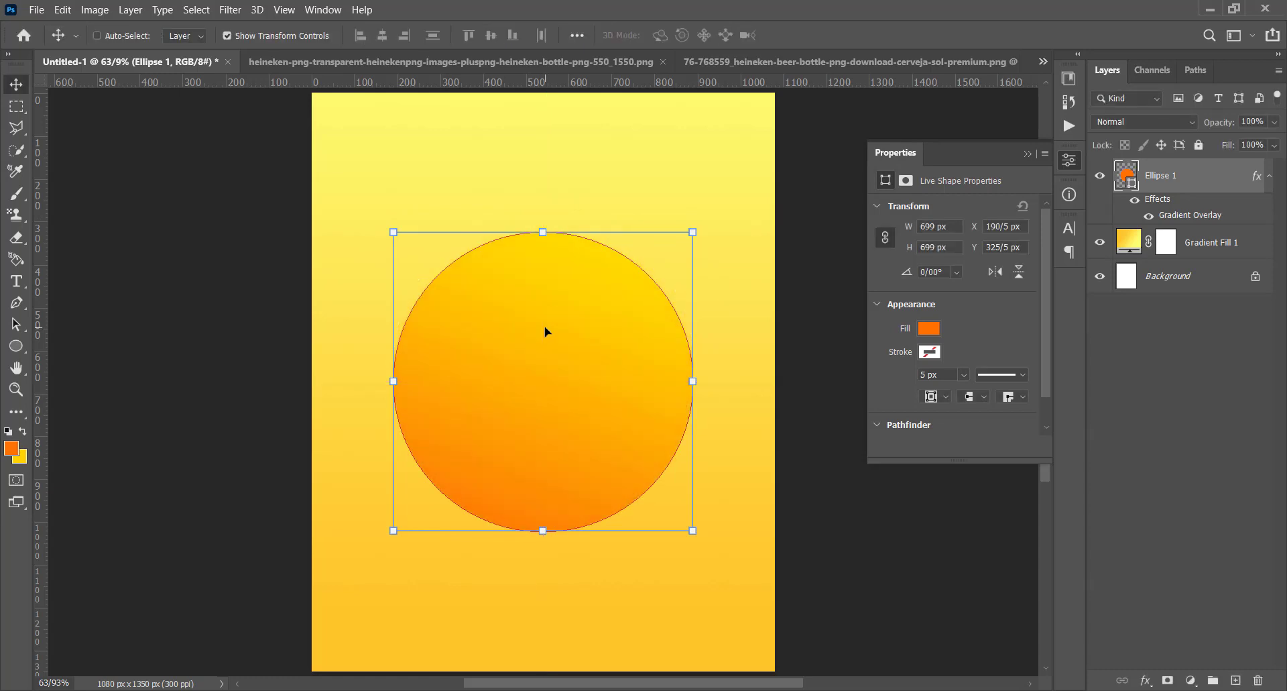
Bring the Heineken bottle from its own document into the poster, in front of the circle
click(437, 62)
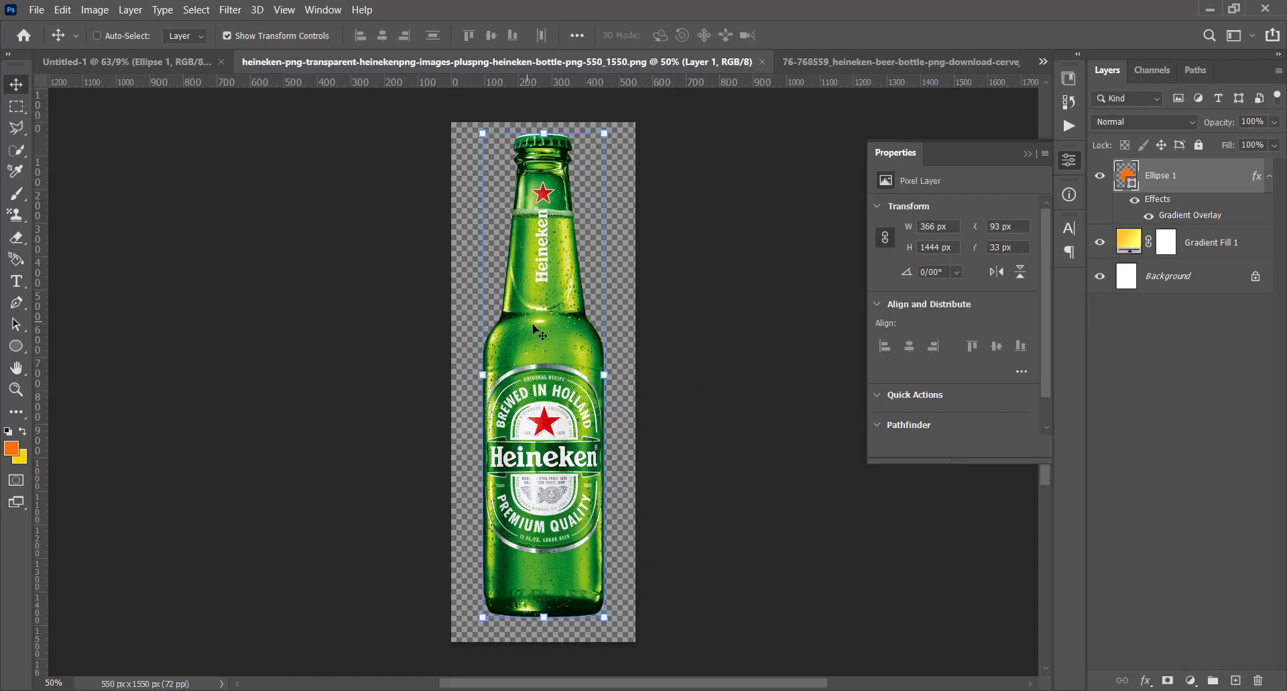
drag(376, 193, 567, 315)
drag(583, 257, 587, 283)
Scale the Heineken bottle down proportionally and place it over the right half of the circle
key(ctrl+t)
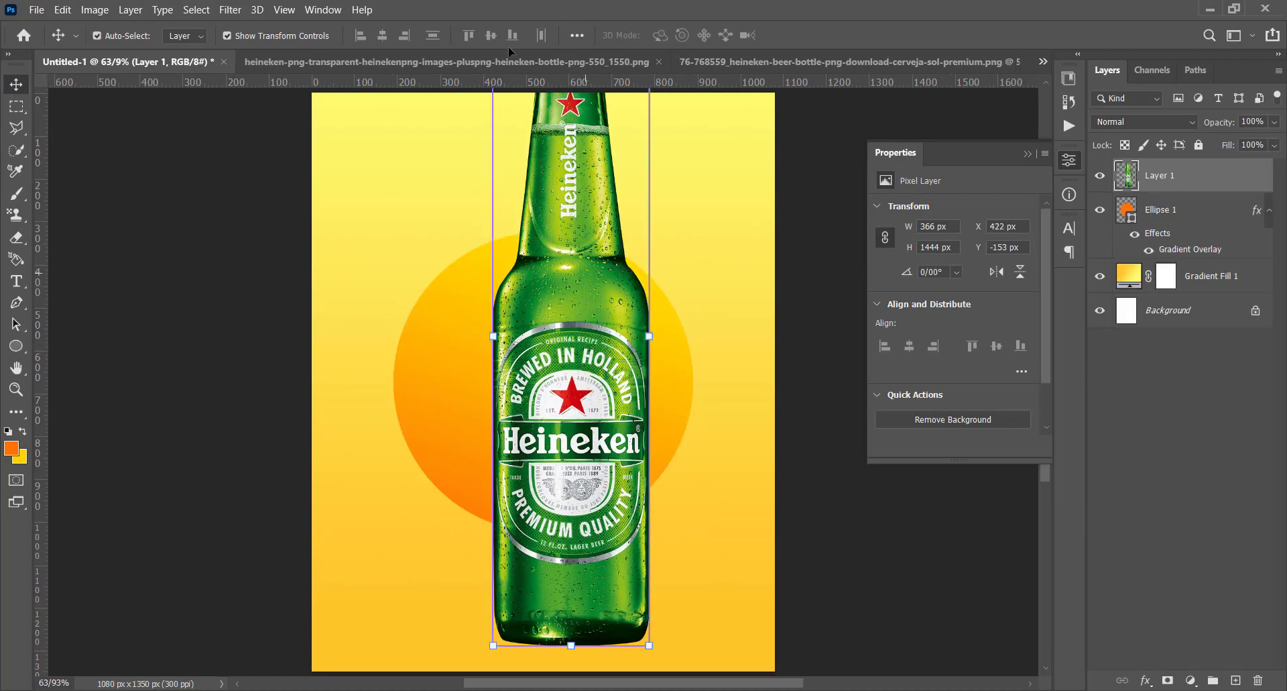
drag(368, 40, 322, 40)
drag(586, 231, 610, 275)
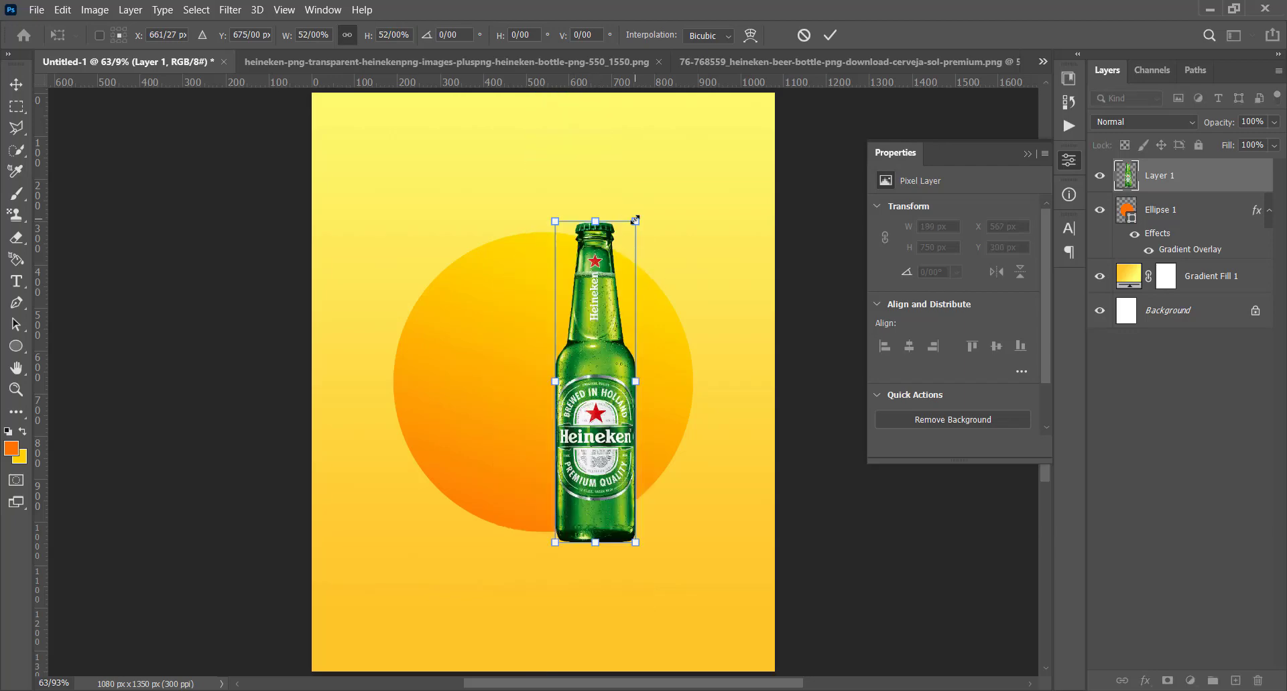
drag(635, 218, 656, 180)
key(Return)
drag(610, 257, 607, 262)
Bring the Sol bottle from its own document into the poster
click(701, 62)
drag(551, 335, 500, 320)
drag(591, 154, 525, 177)
Scale the Sol bottle to about 62% and rotate it about -5.9° beside the Heineken bottle
drag(475, 218, 531, 268)
drag(503, 164, 503, 178)
drag(582, 343, 577, 331)
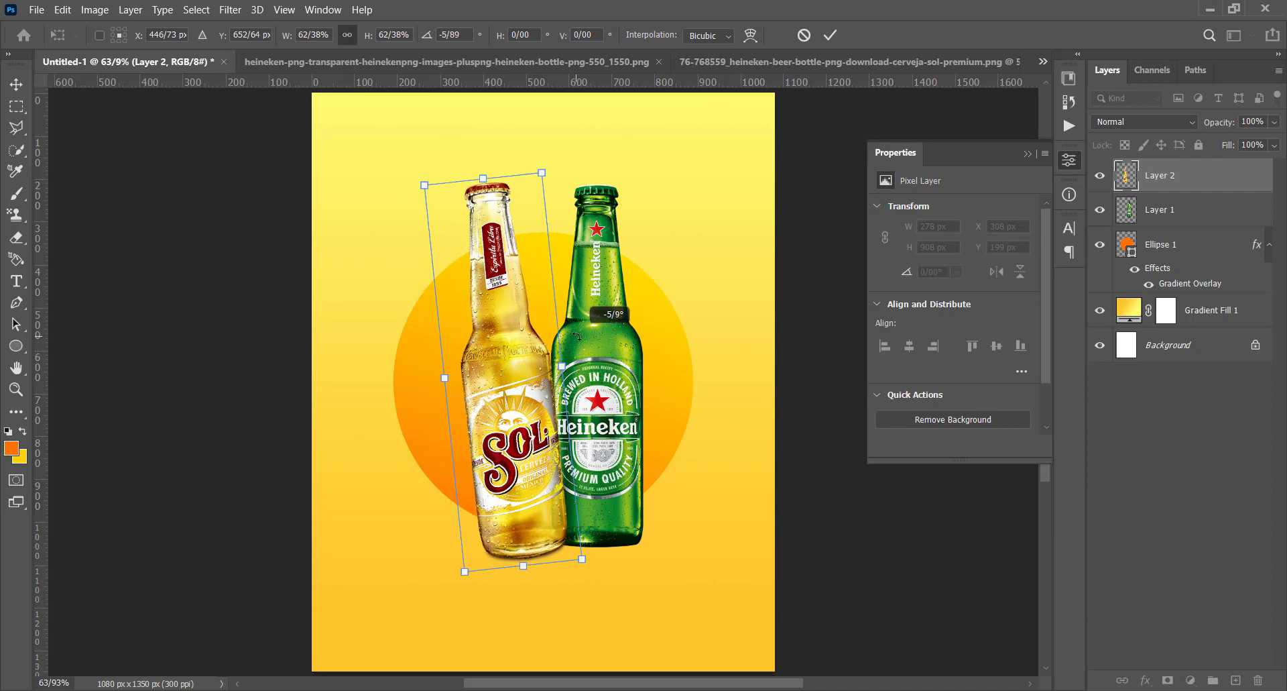
key(Return)
Move the Sol bottle to X 337, Y 200 px so it slightly overlaps the Heineken bottle
drag(503, 349, 516, 360)
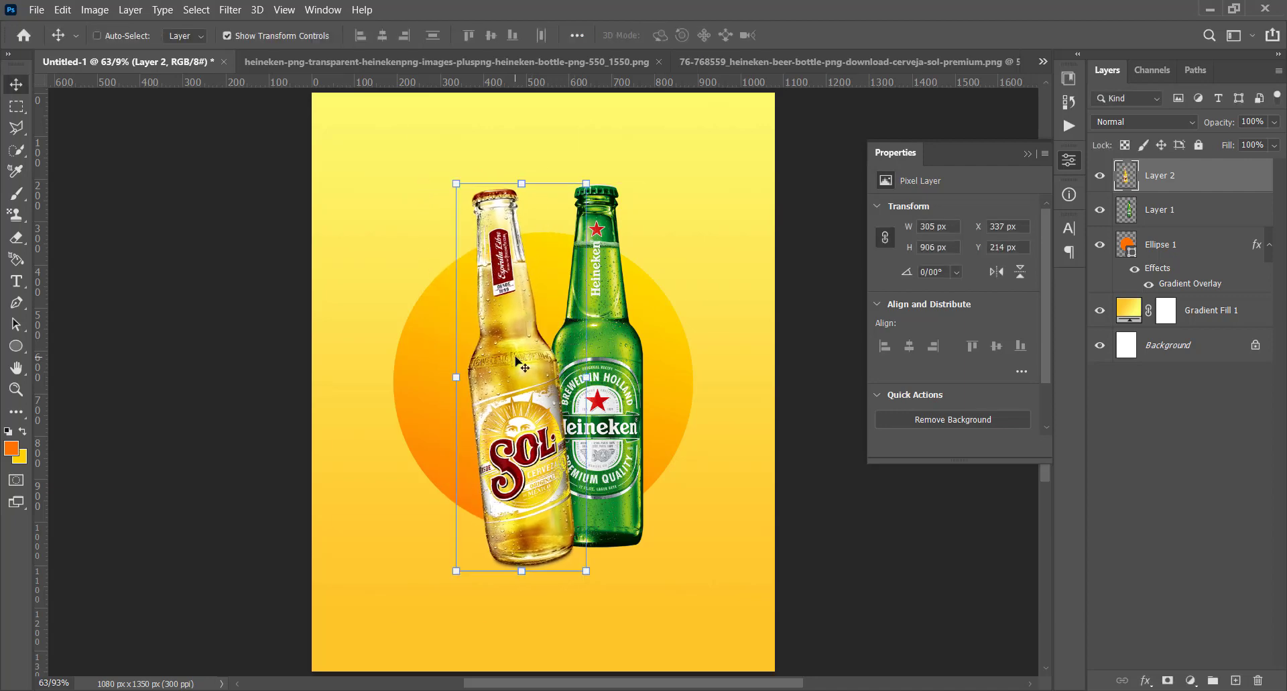
key(Up)
key(Up)
key(Up)
key(Up)
key(Up)
key(Up)
key(Up)
key(Up)
key(Up)
key(Up)
key(Up)
key(Up)
key(Up)
key(Up)
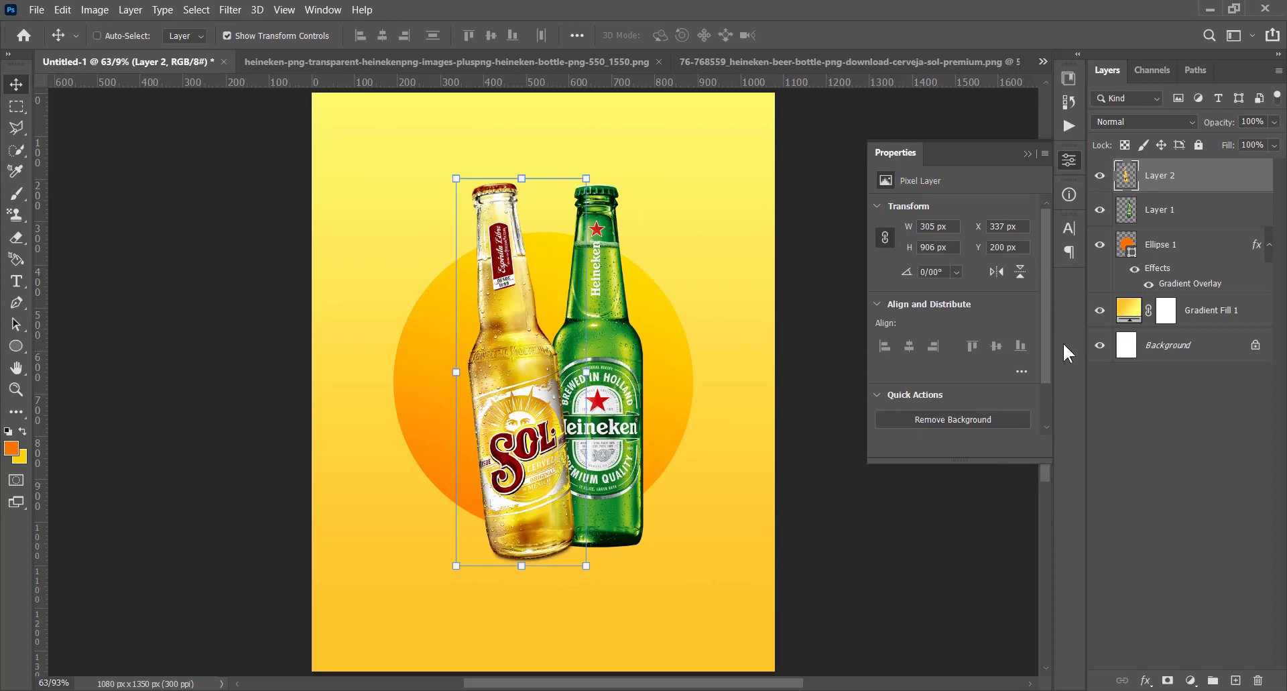
On a new layer, paint a soft black shadow over the Sol bottle's body with a 259 px brush at 0% hardness
click(1236, 679)
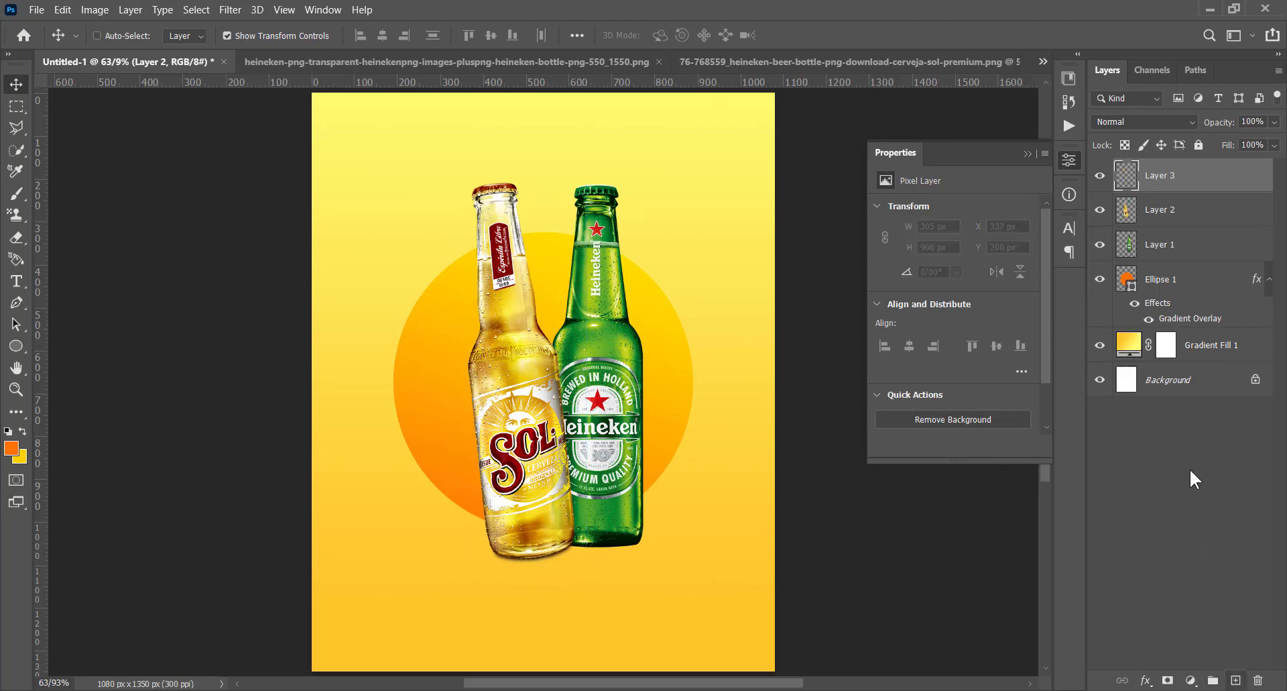
click(24, 194)
right_click(394, 262)
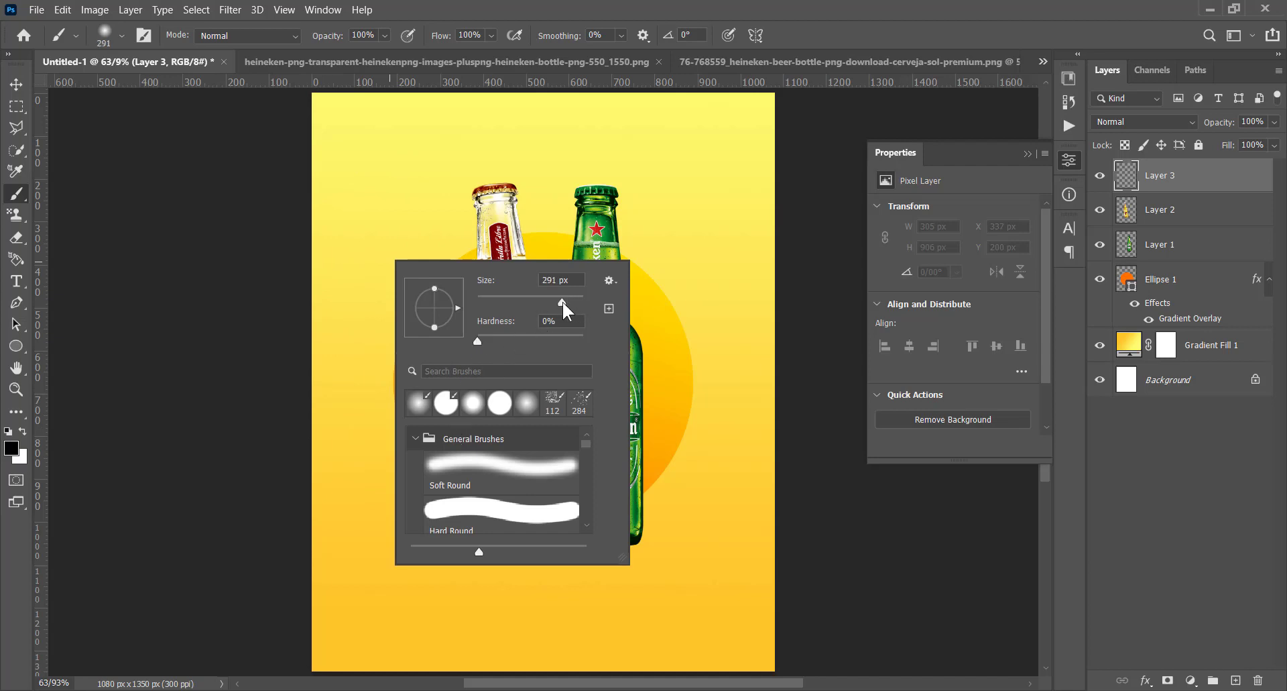
drag(561, 302, 559, 302)
click(506, 6)
click(513, 382)
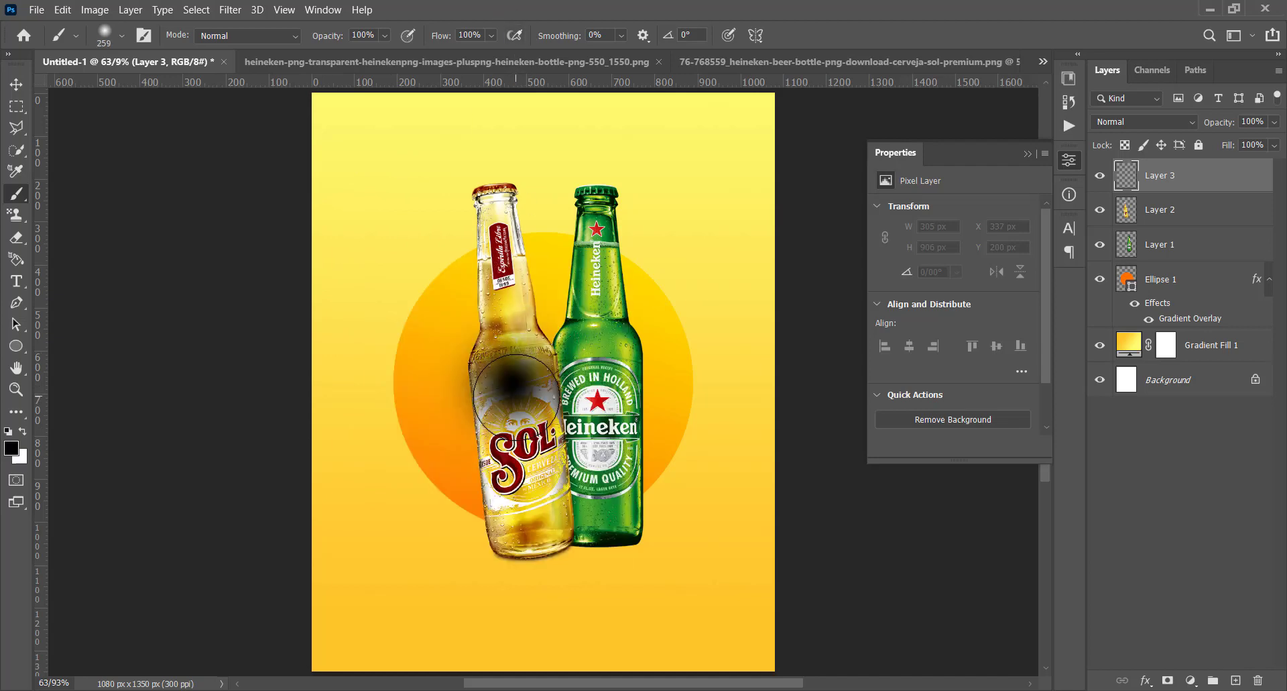
drag(517, 396, 531, 469)
Place the shadow layer beneath the Sol bottle's layer and shift the shadow to about X 288, Y 515 px
drag(1186, 178, 1190, 226)
key(v)
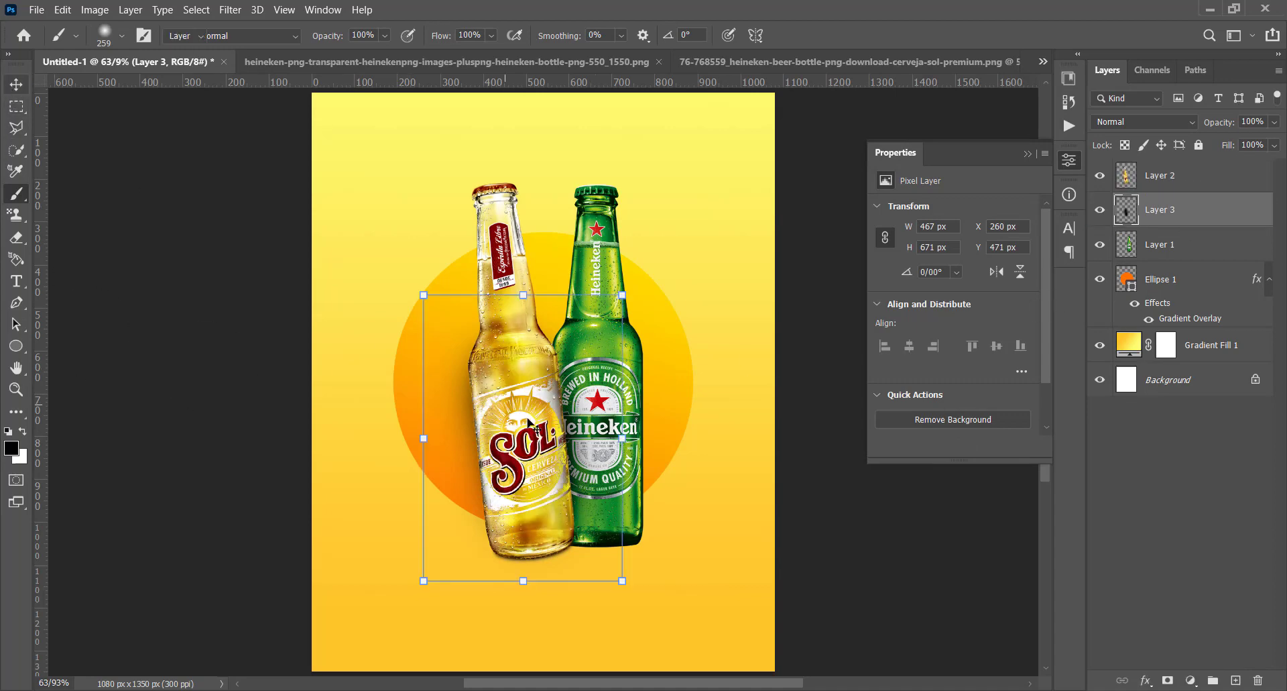
mouse_move(529, 422)
mouse_down()
mouse_move(544, 421)
mouse_move(544, 437)
mouse_up()
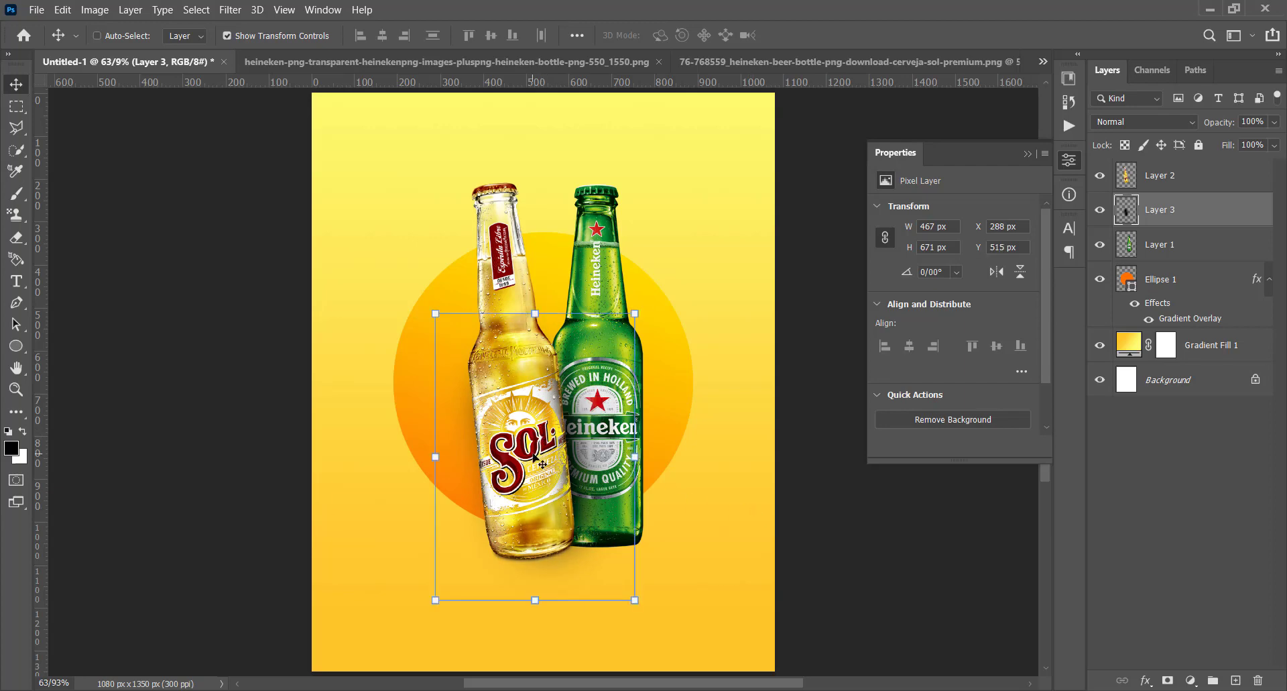
On a new layer, stamp a contact shadow under each bottle's base with a flattened soft black 259 px brush
click(1237, 679)
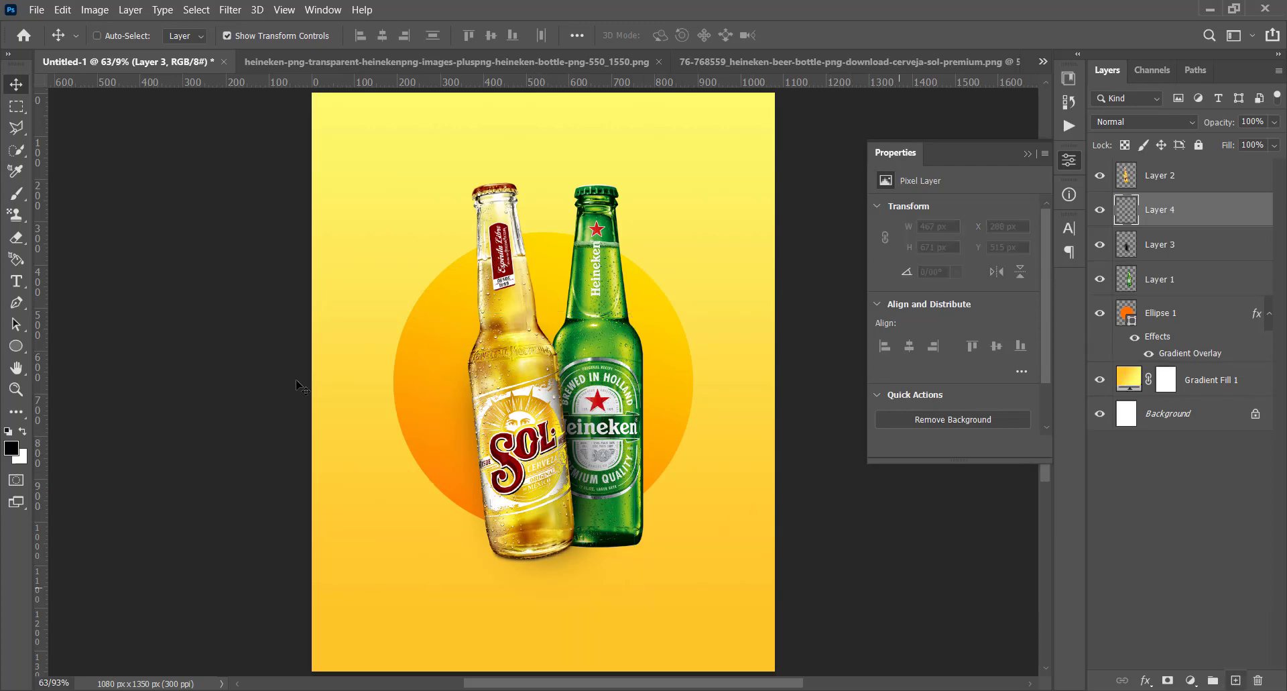
click(27, 201)
right_click(539, 305)
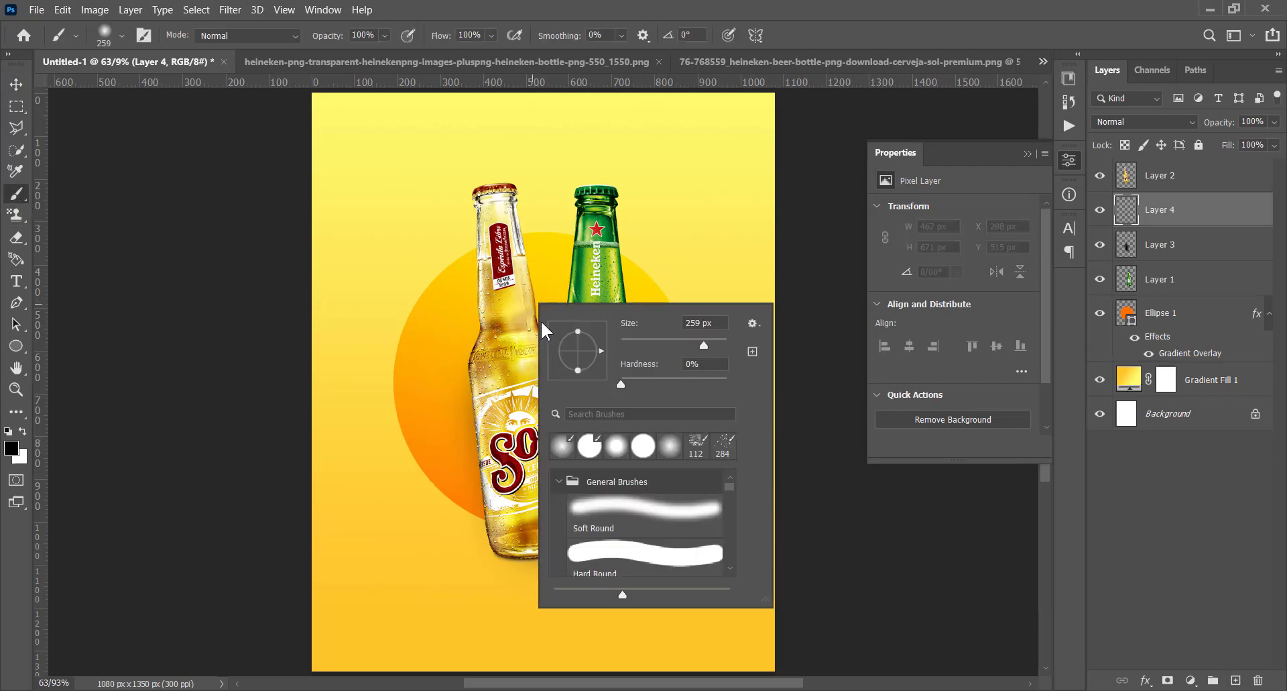
drag(577, 332, 581, 348)
ctrl+right_click(501, 429)
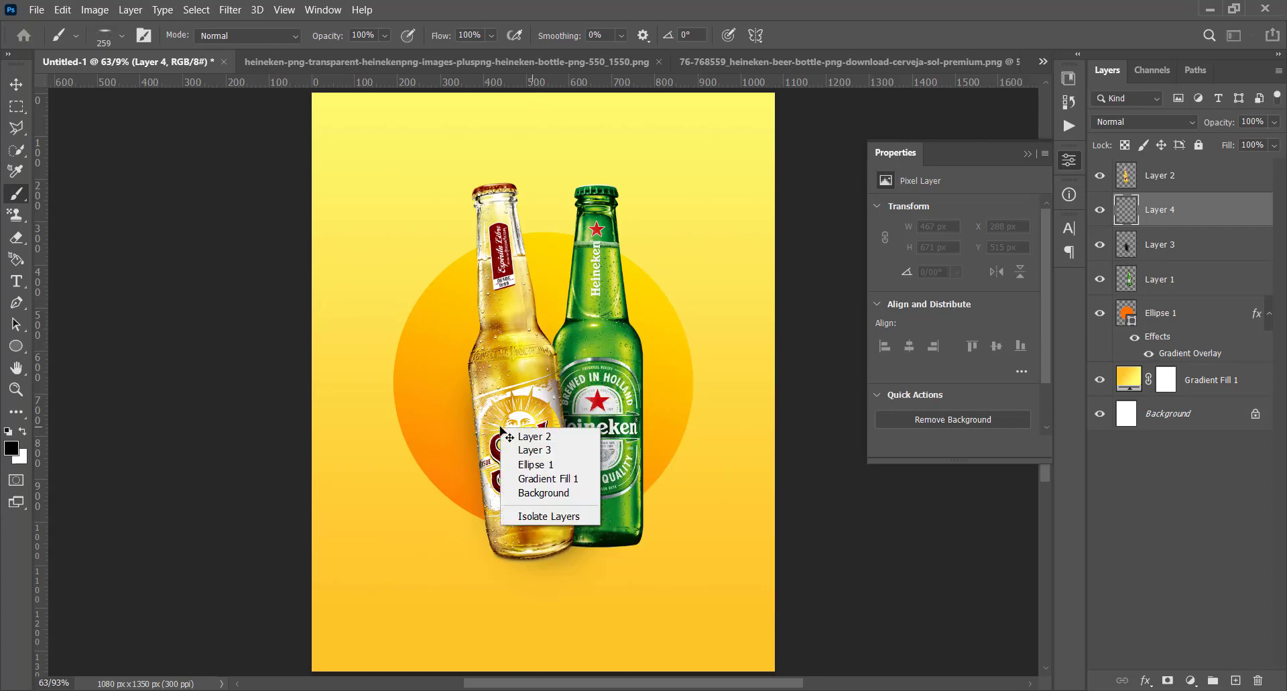
click(617, 543)
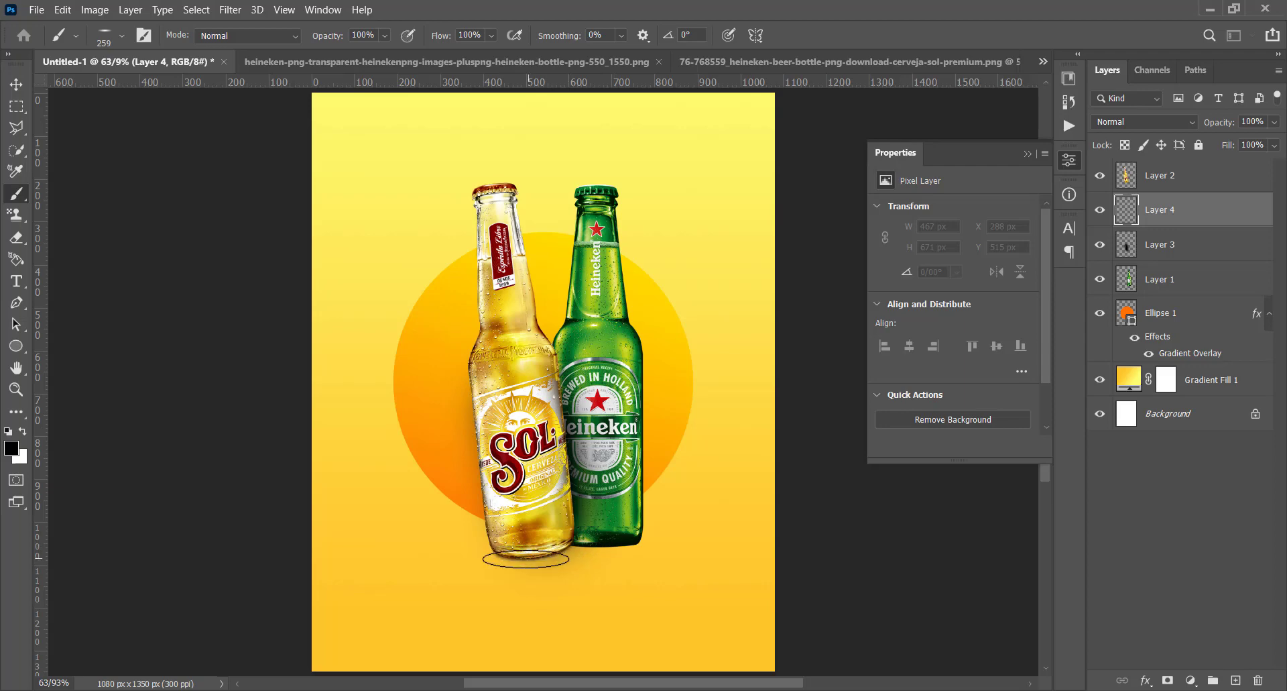
click(528, 557)
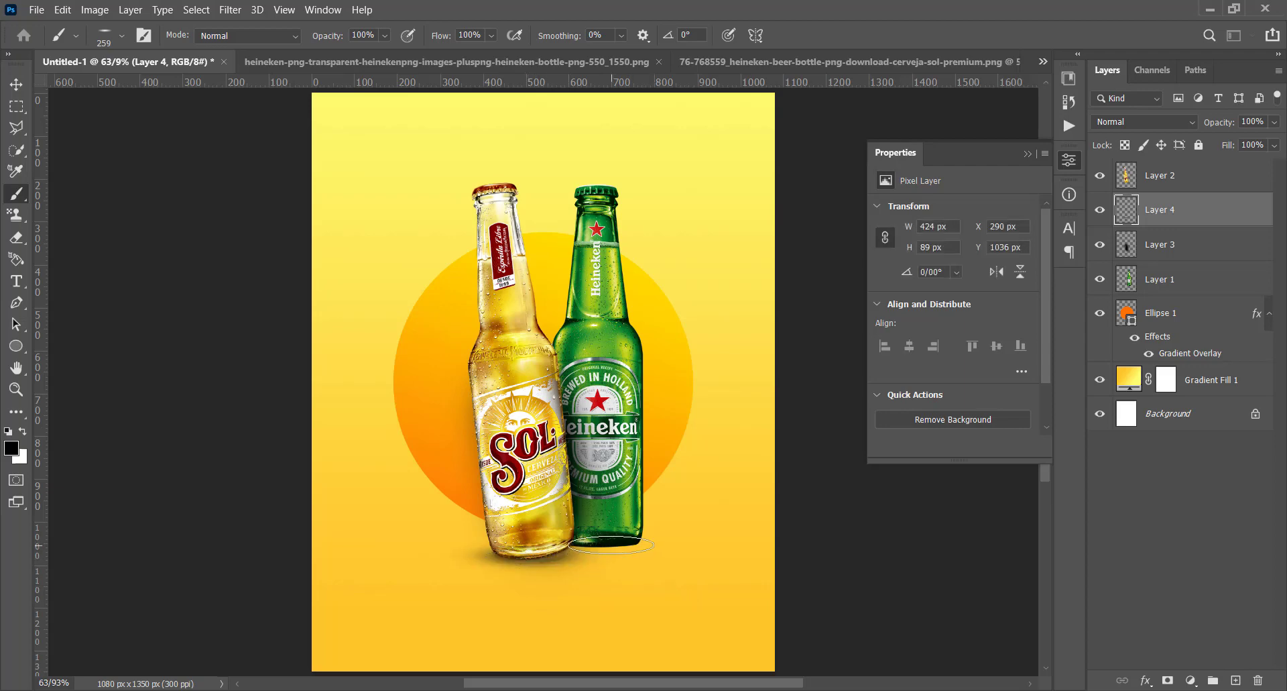
click(610, 544)
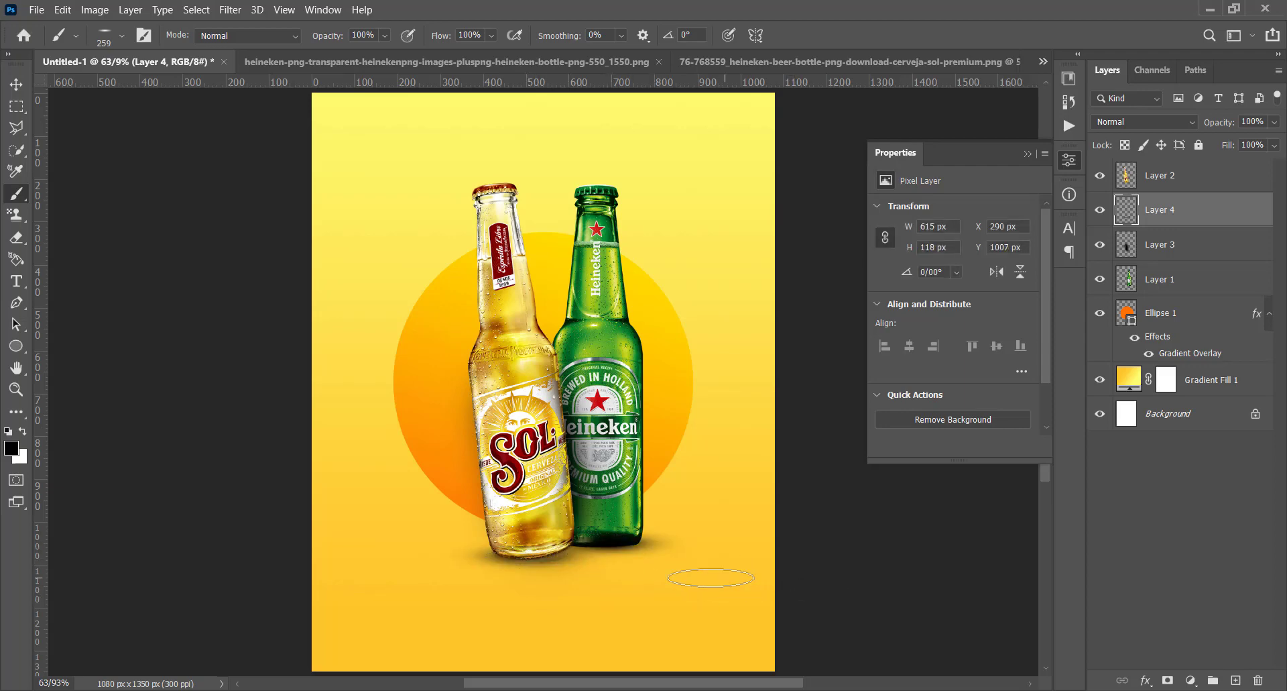
Widen the contact-shadow layer to 679 px and place it under the bottle bases at X 257, Y 1006 px
click(20, 85)
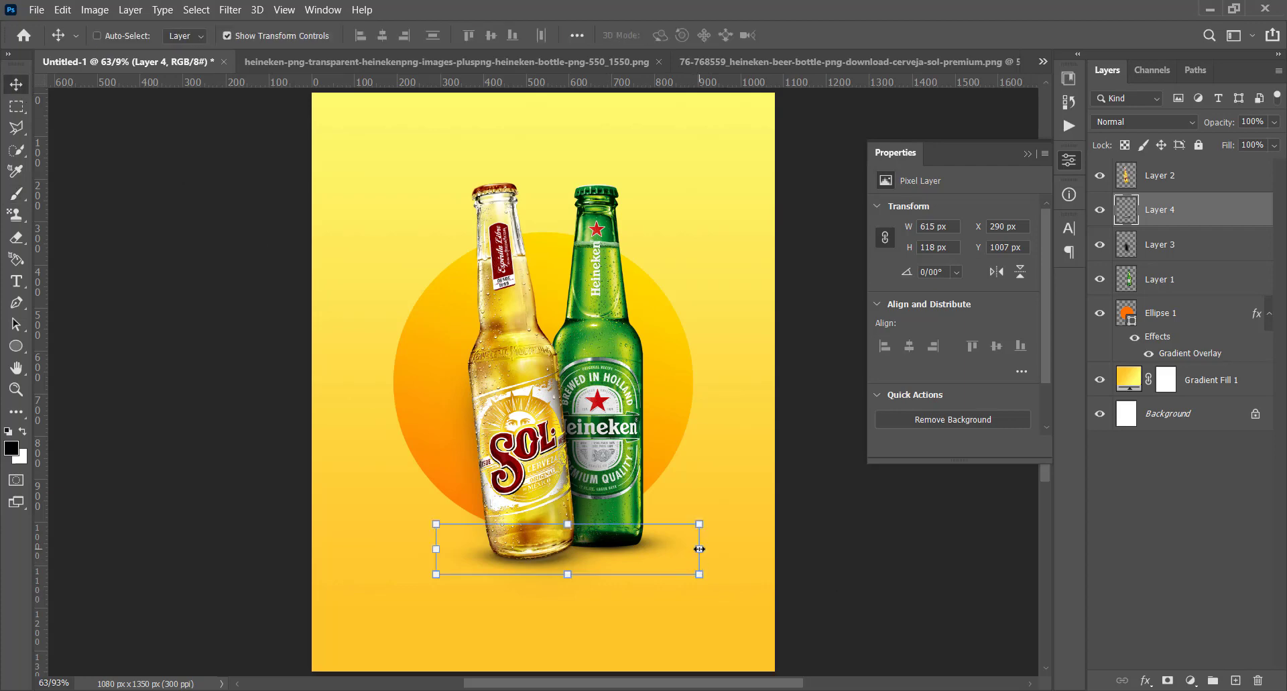
drag(699, 549, 726, 548)
drag(646, 563, 631, 553)
key(Up)
key(Up)
key(Up)
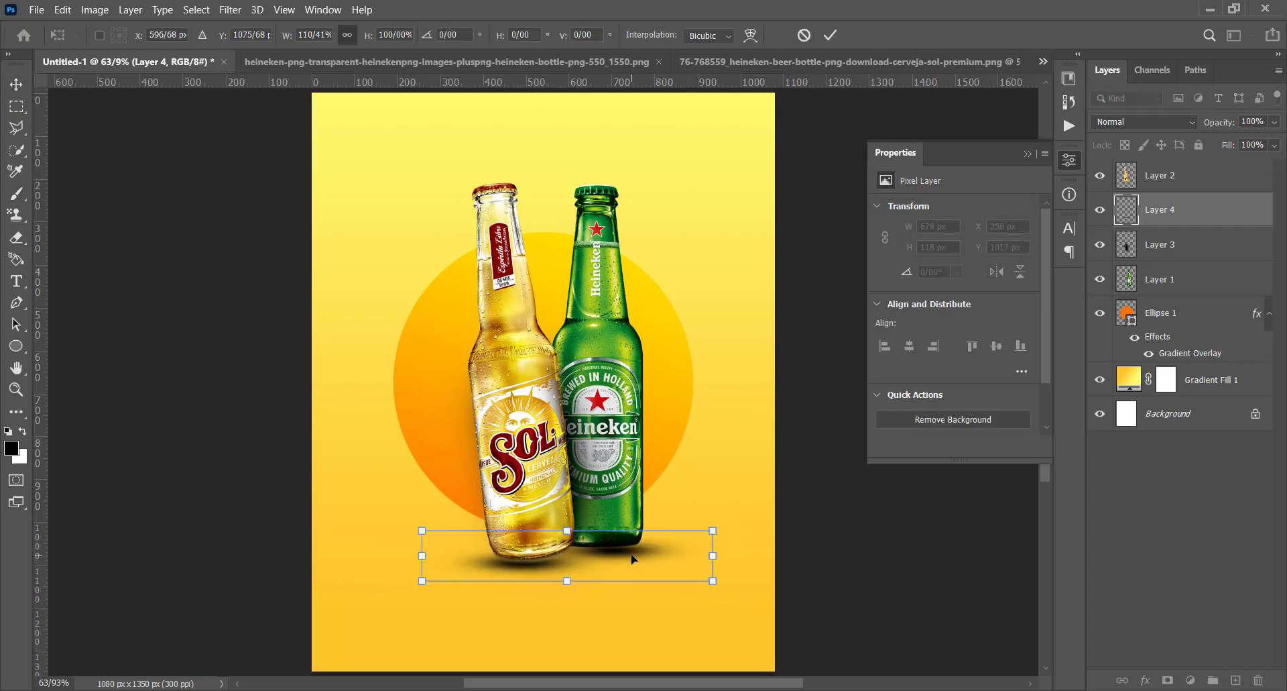
key(Return)
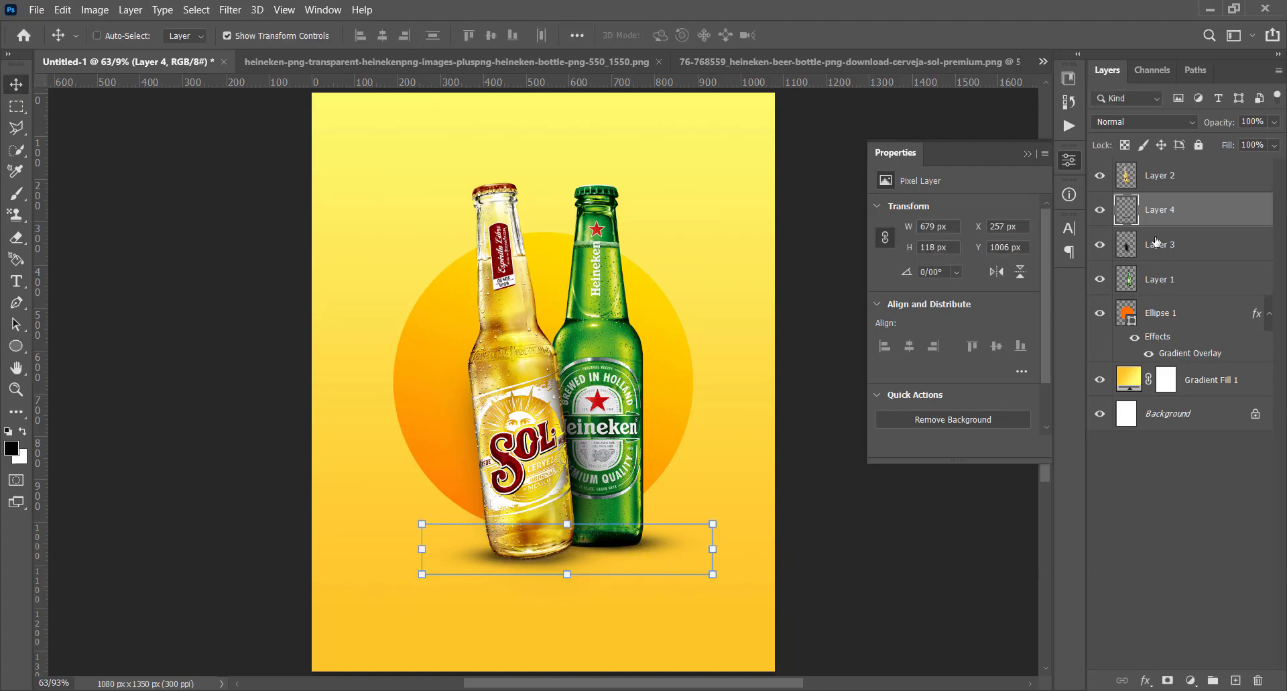
Place the contact-shadow layer beneath the Heineken bottle's layer and nudge the shadow up to Y 1004 px
drag(1170, 209, 1169, 295)
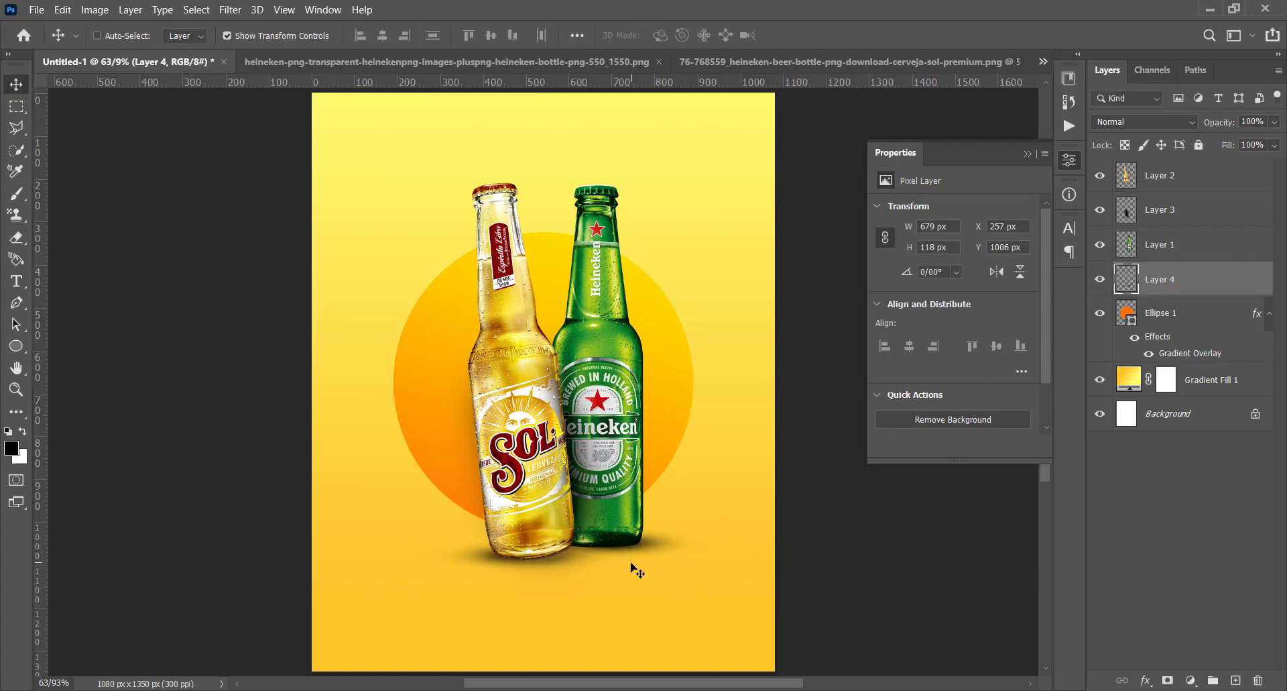
key(Up)
key(Up)
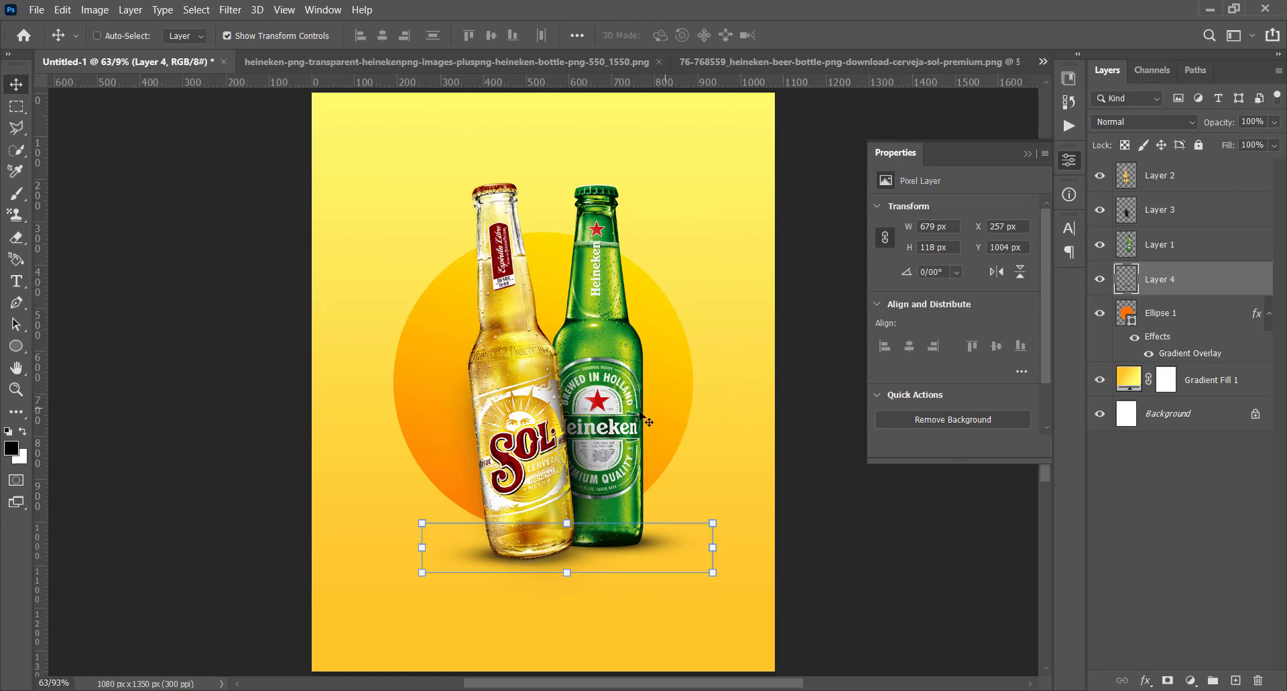
Add the text "SOL" in black 36 pt Anton beside the neck of the Sol bottle
click(18, 279)
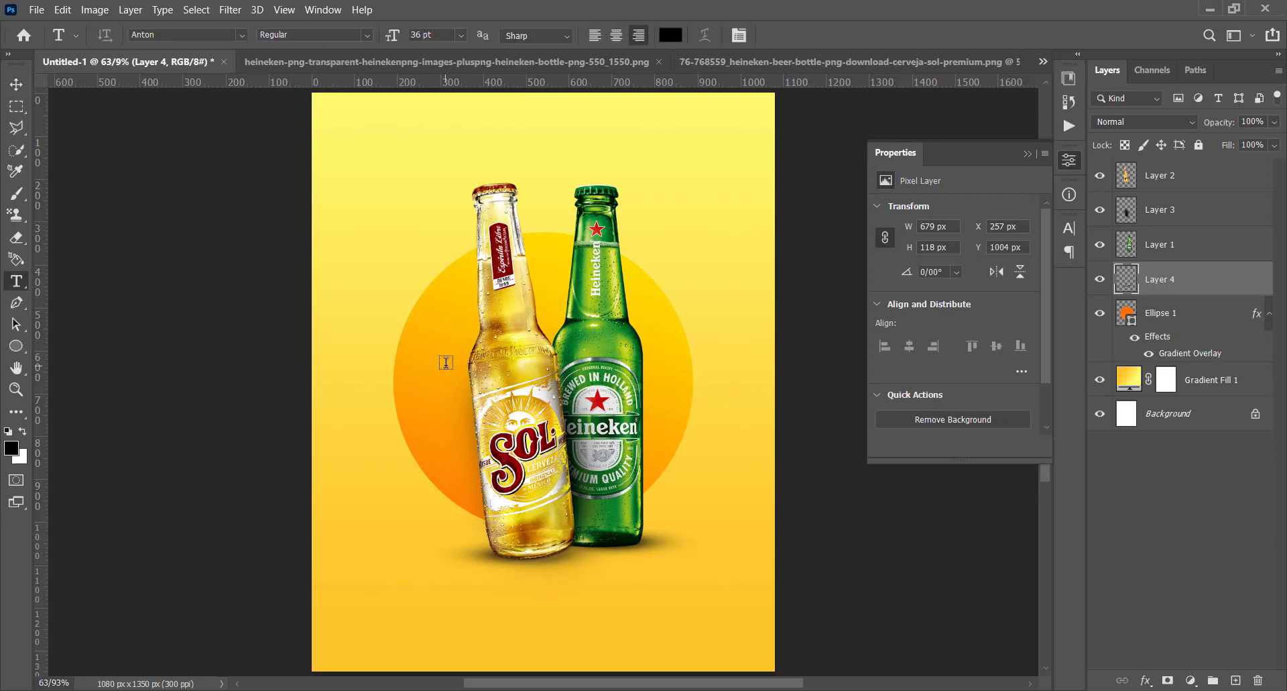
click(446, 362)
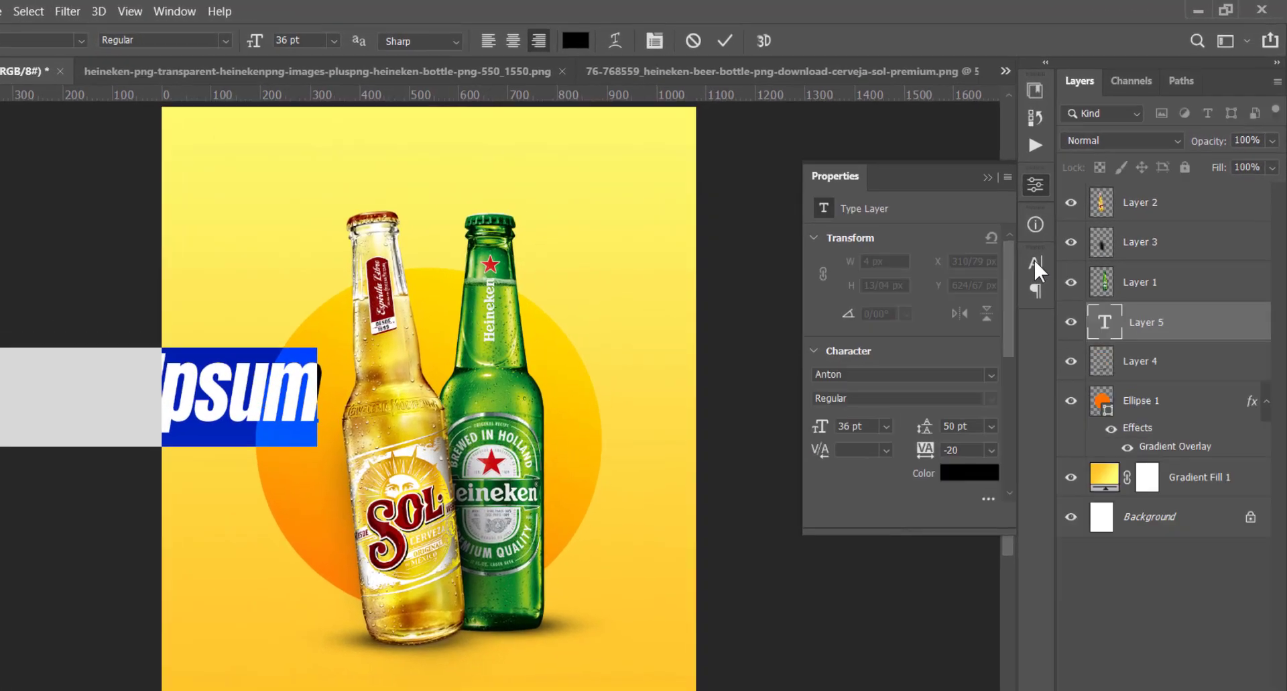
click(1069, 228)
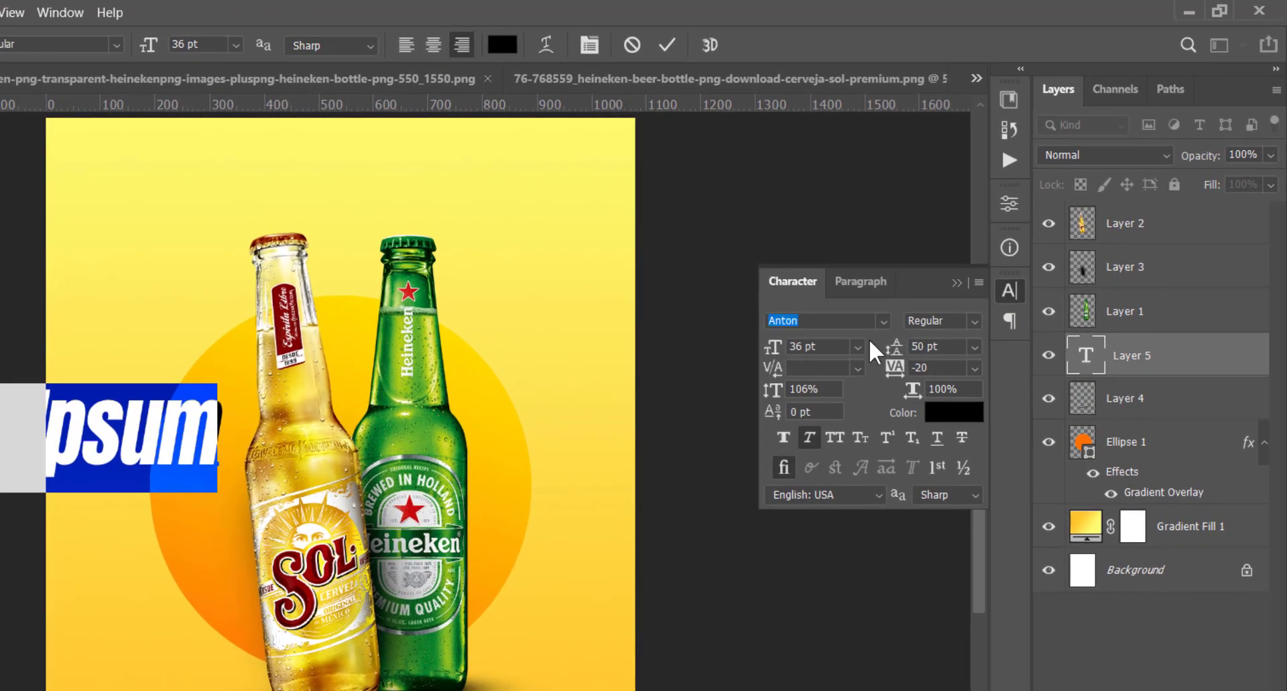
drag(213, 590, 379, 585)
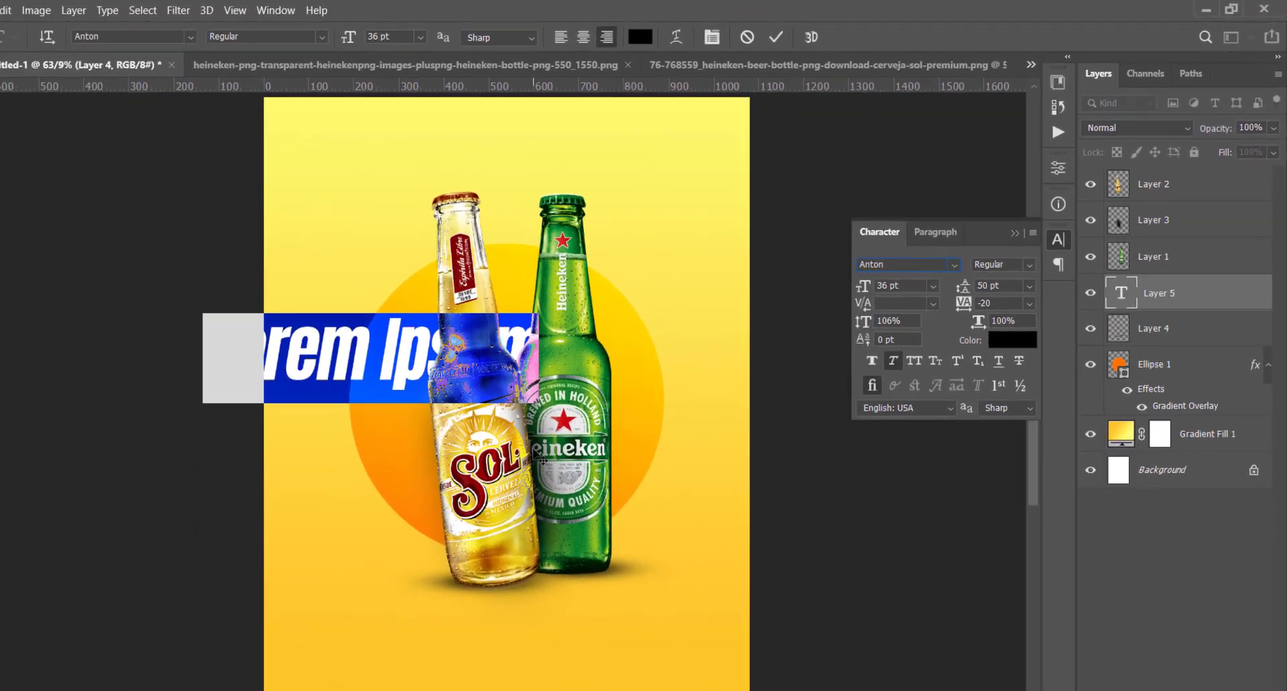
text(COL)
drag(650, 425, 487, 432)
key(ctrl+Return)
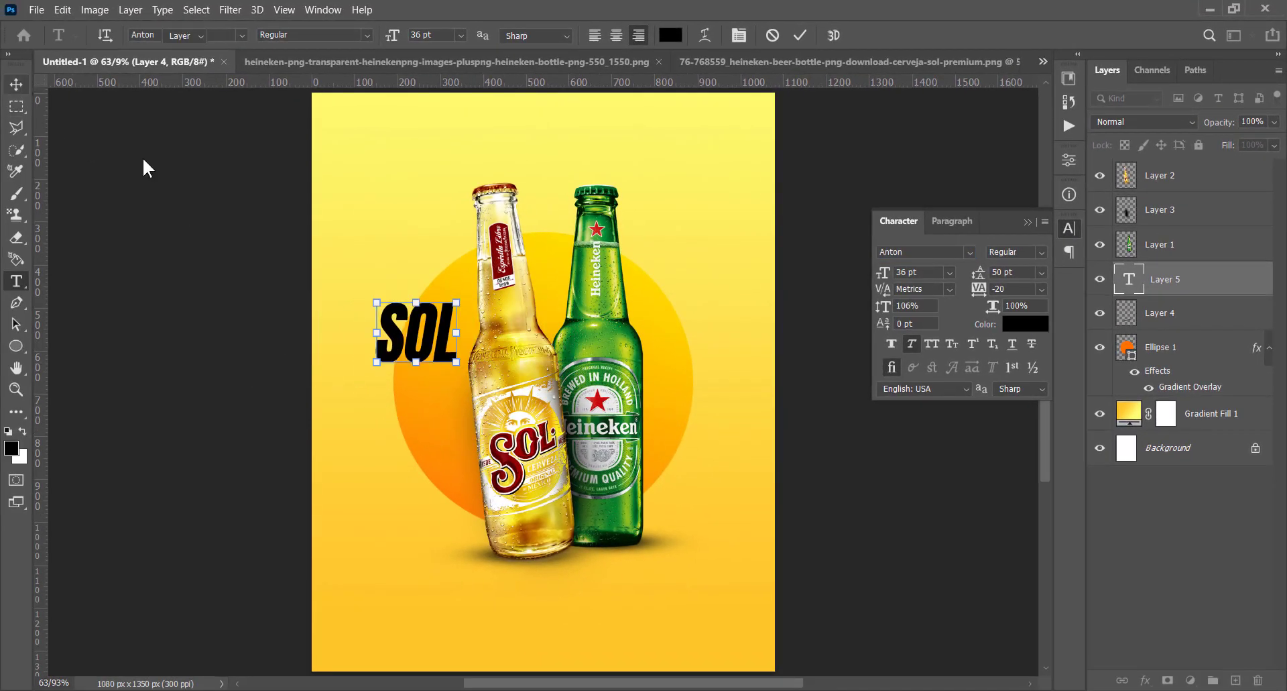
key(ctrl+t)
key(Return)
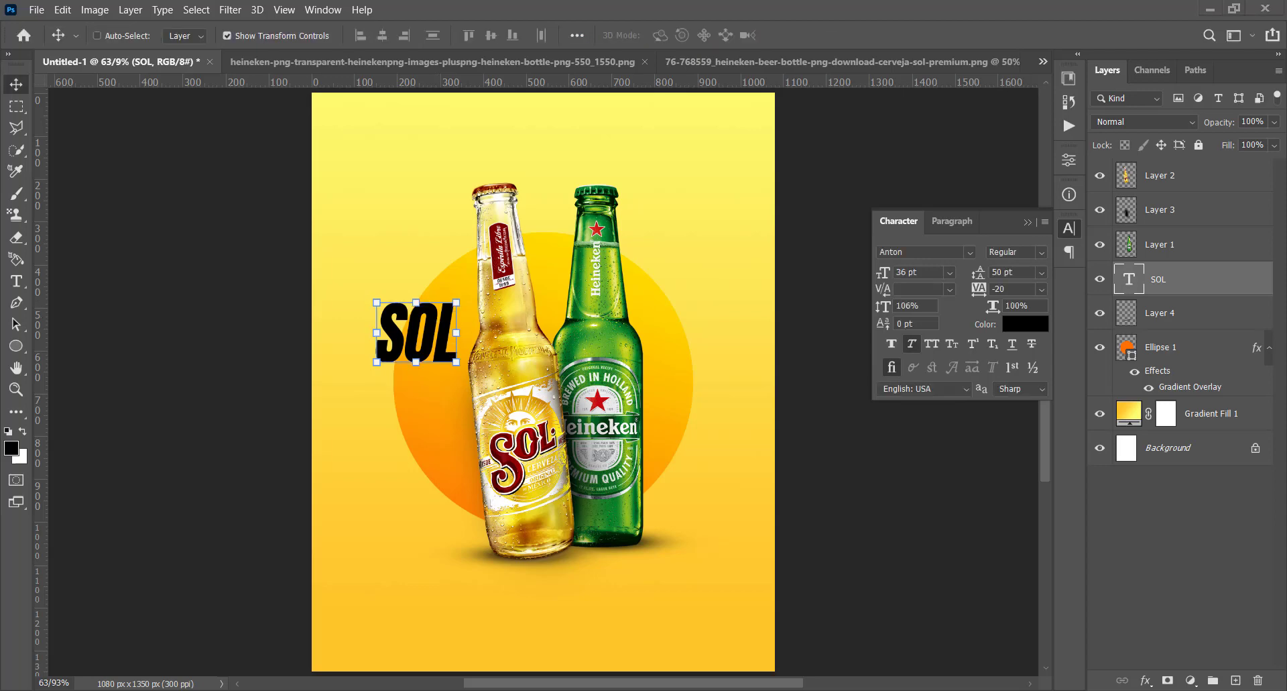
Give the SOL text a linear Gradient Overlay using the dark-to-light green preset from Group 1 at a 40° angle
click(1146, 680)
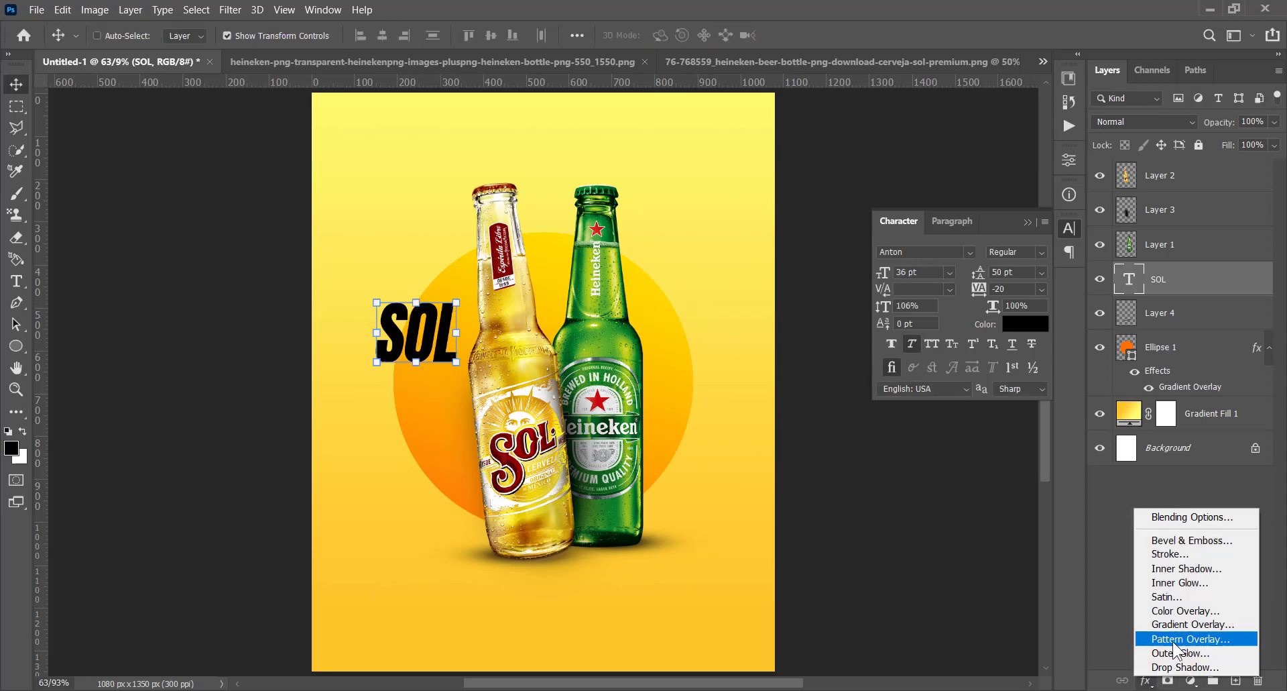
click(1184, 627)
click(926, 244)
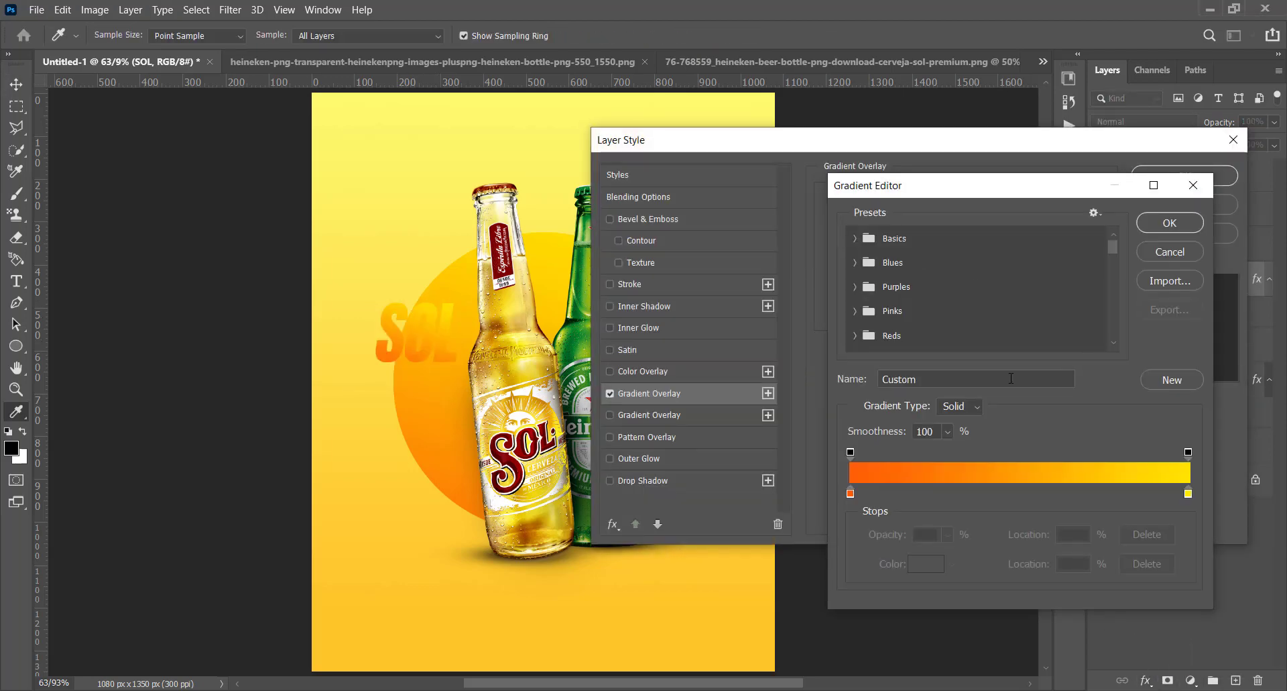
scroll(1112, 336, down, 5)
click(857, 341)
click(903, 338)
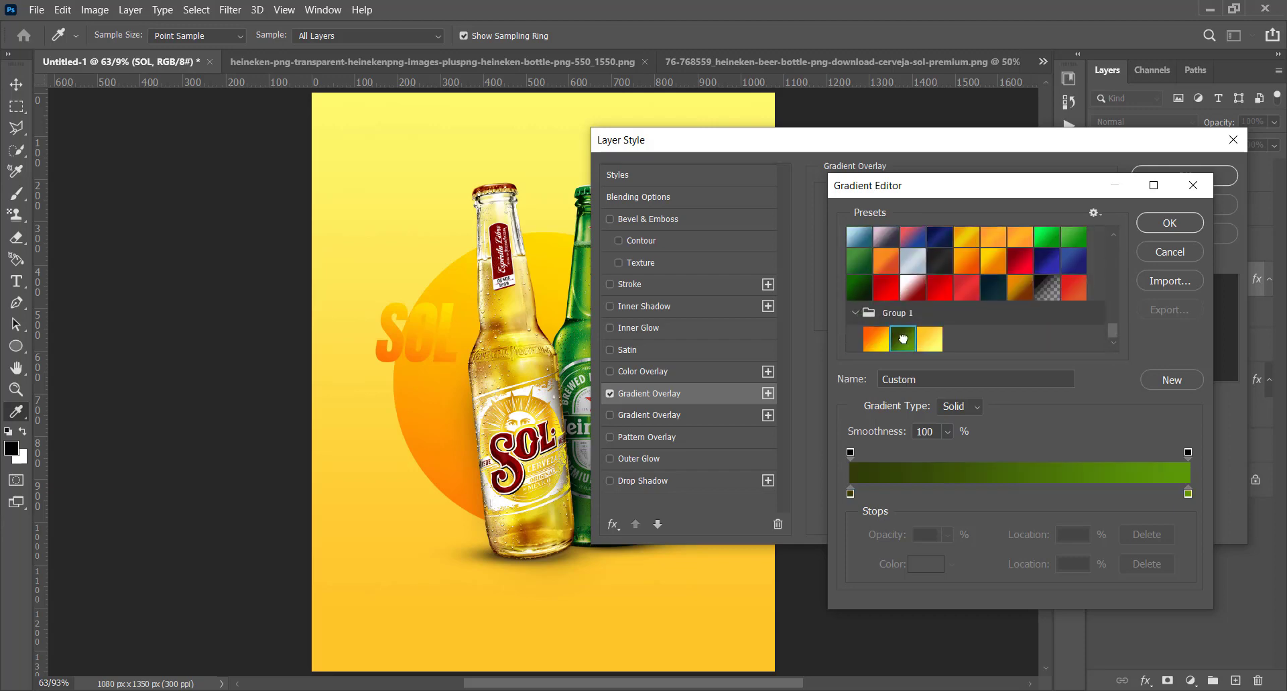
click(1170, 222)
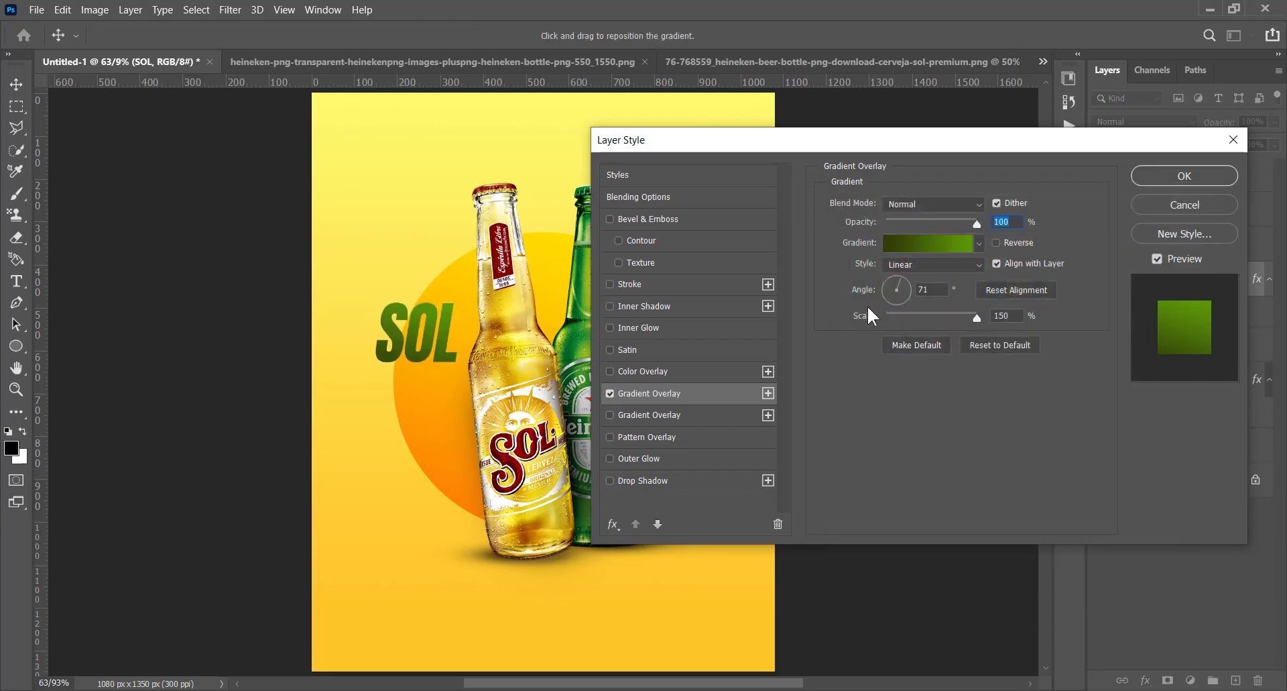
click(903, 283)
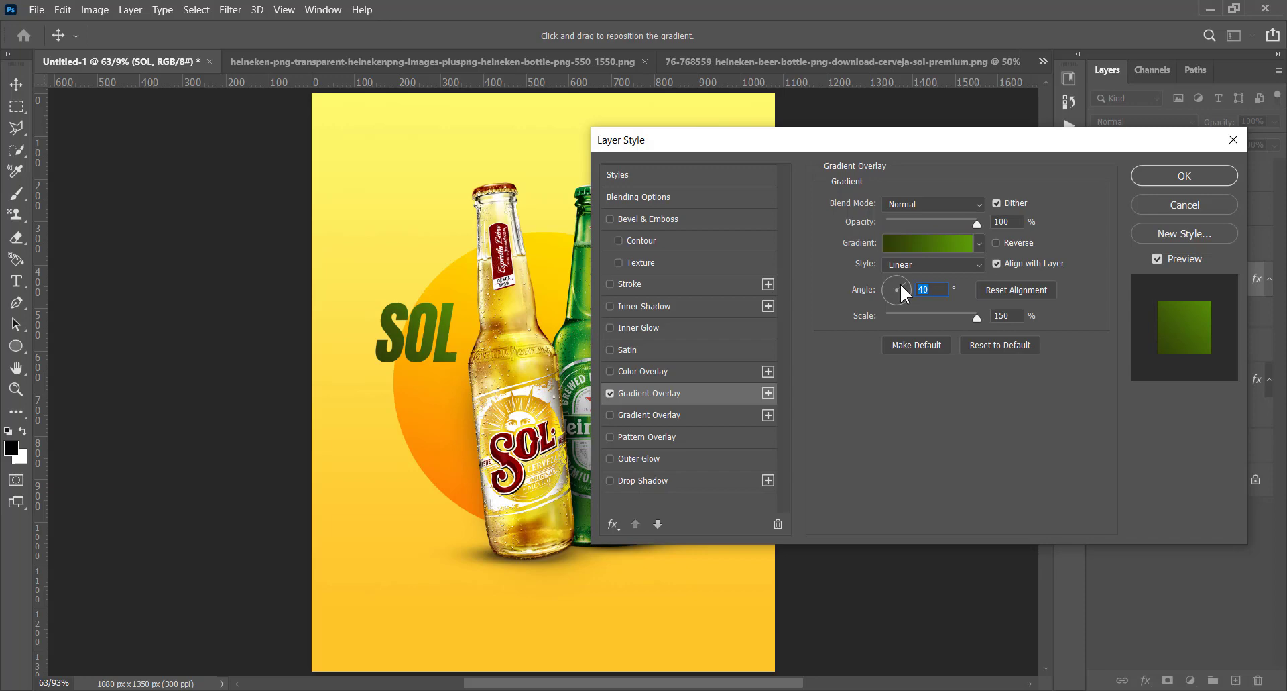
click(1219, 178)
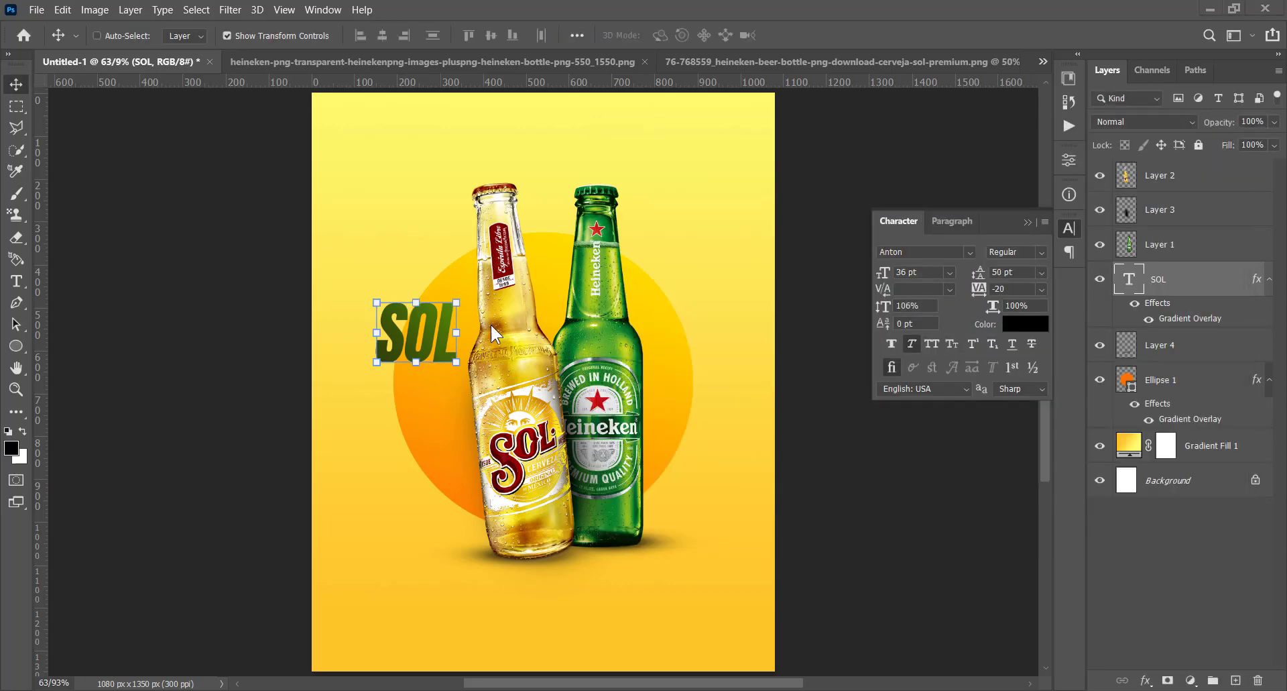
Move the SOL text higher beside the Sol bottle's neck and scale it to 90%
drag(417, 334, 413, 288)
key(ctrl+t)
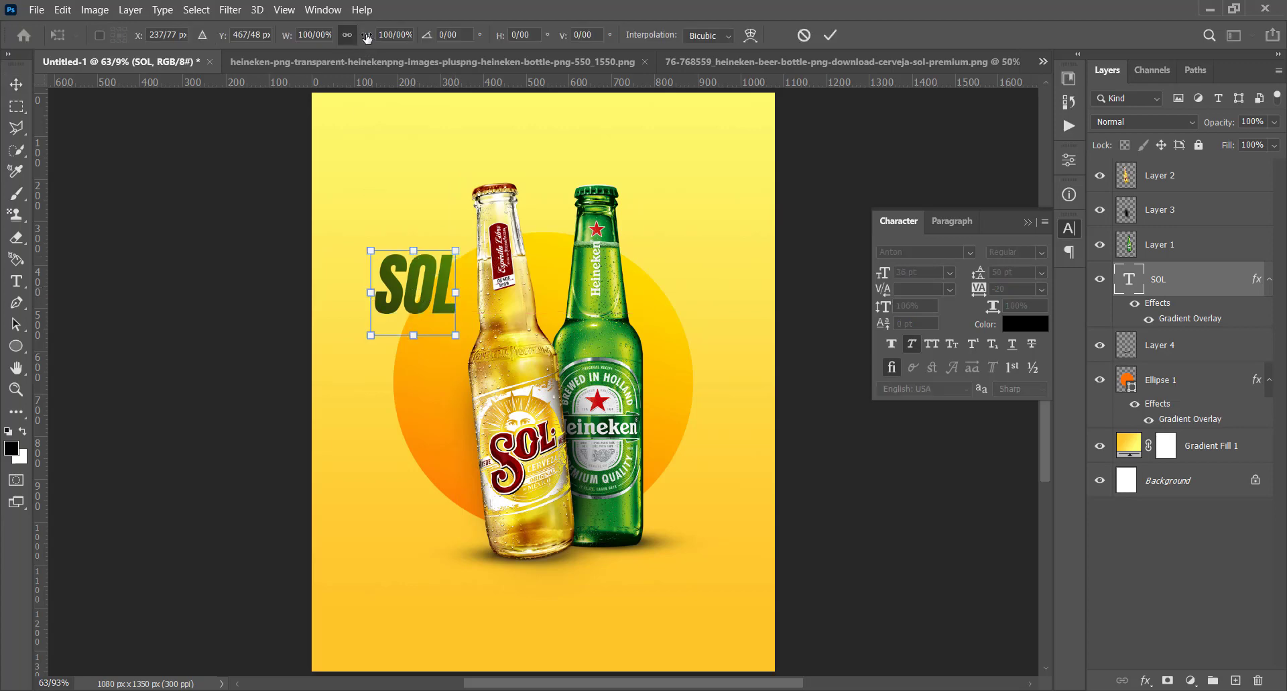
key(Return)
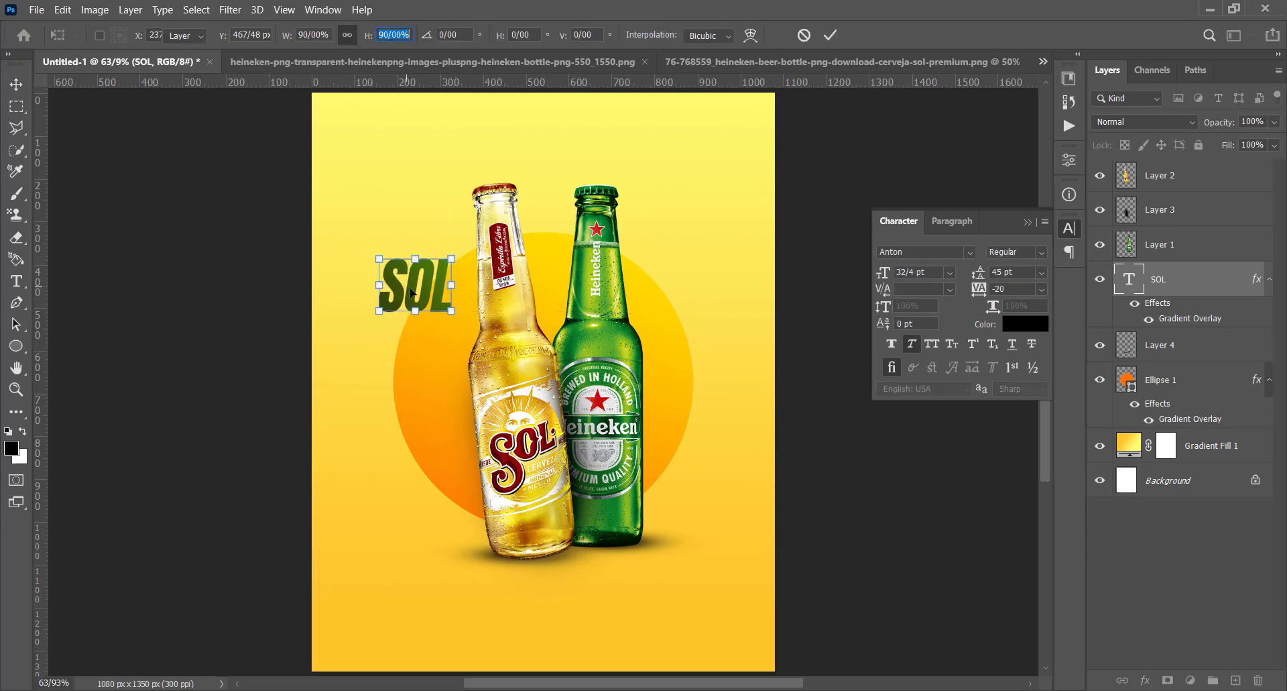
Duplicate the SOL text just below the original and change the copy's wording to "HEINEKEN"
drag(406, 291, 425, 360)
double_click(429, 362)
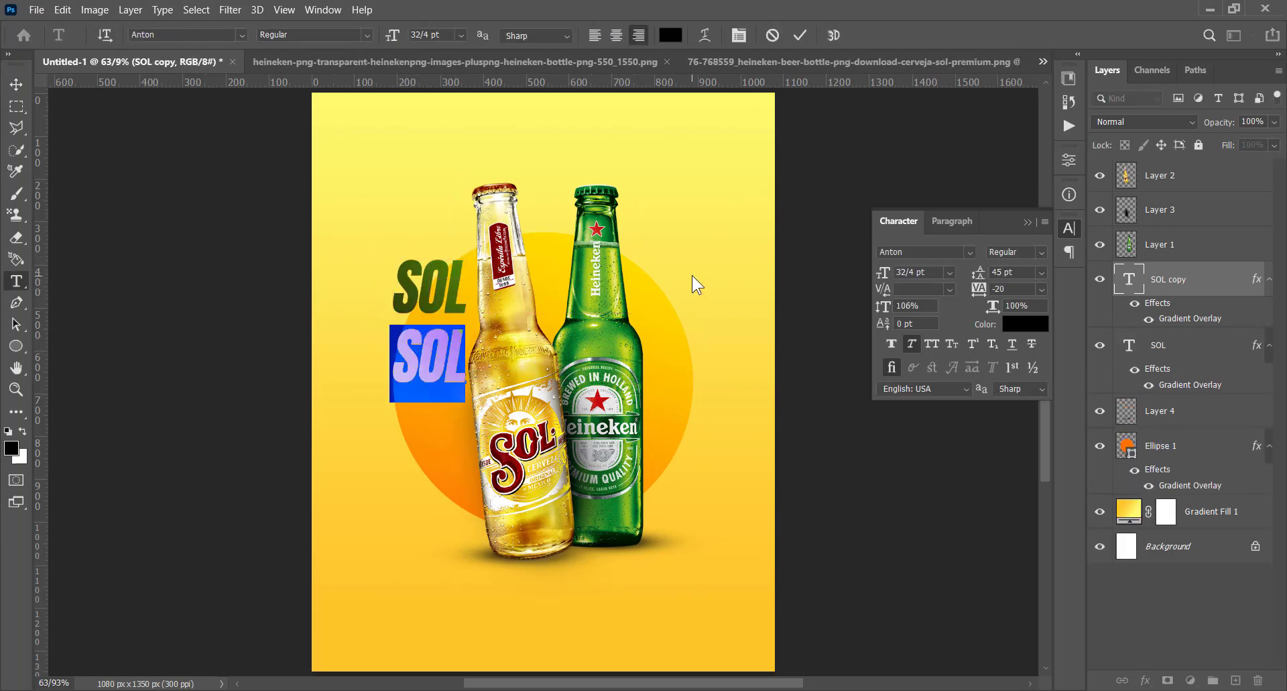
text(HEINEKEN)
key(ctrl+Return)
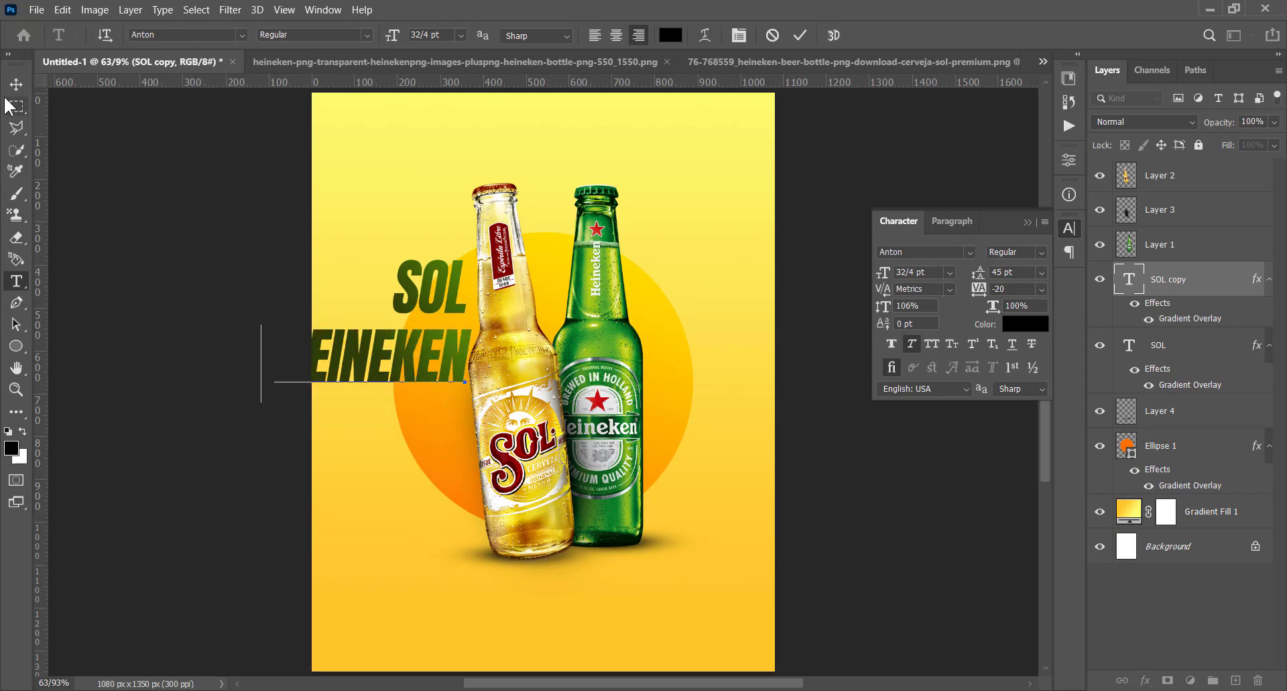
Scale the HEINEKEN text to about 76.5% and place it under SOL, ending at the Sol bottle's edge
drag(406, 365, 423, 366)
key(ctrl+t)
drag(291, 329, 337, 346)
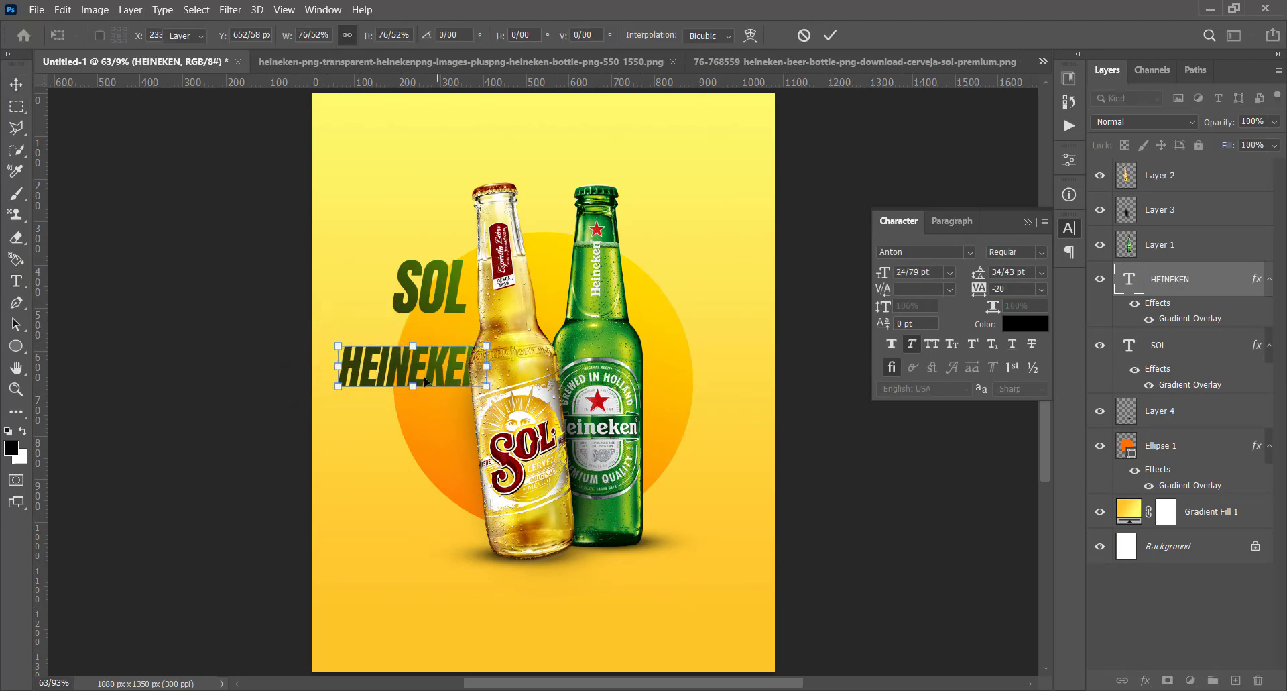
key(Return)
drag(427, 377, 411, 357)
Set the SOL text's size to 24 pt and align its end with the end of HEINEKEN just below
ctrl+click(429, 288)
key(ctrl+t)
drag(430, 260, 438, 297)
key(Return)
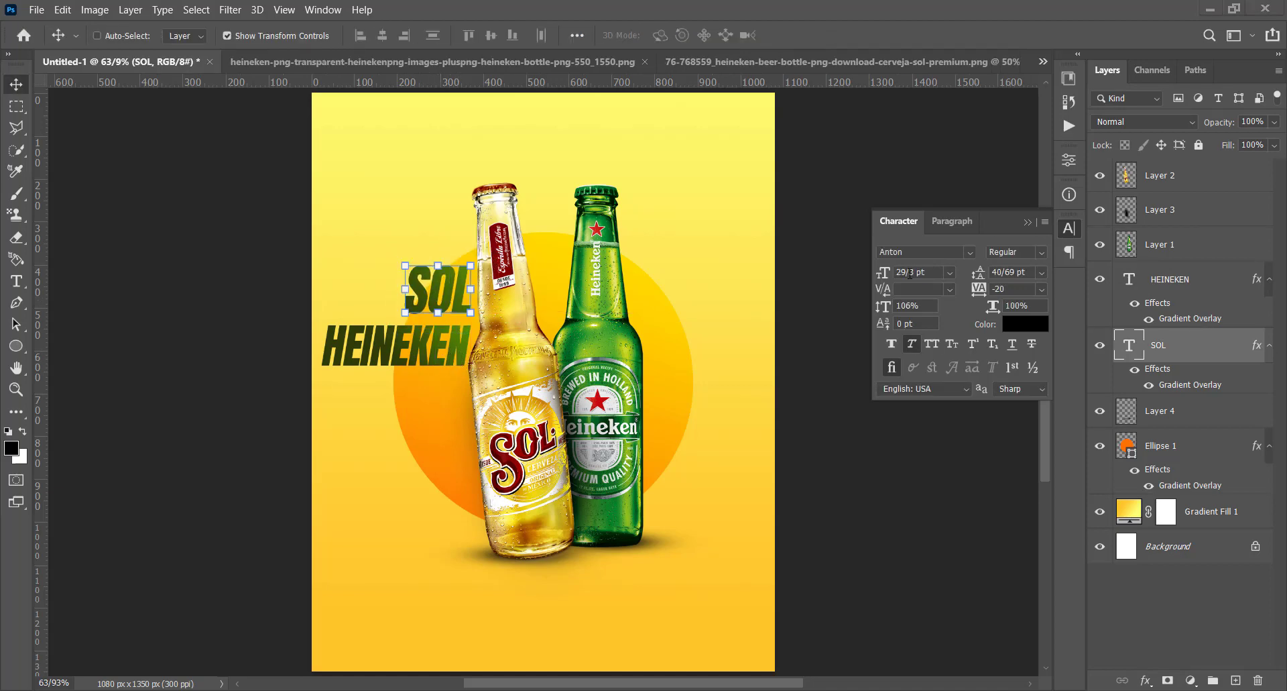
text(24)
key(Return)
mouse_move(446, 292)
mouse_down()
mouse_move(380, 293)
mouse_move(454, 293)
mouse_up()
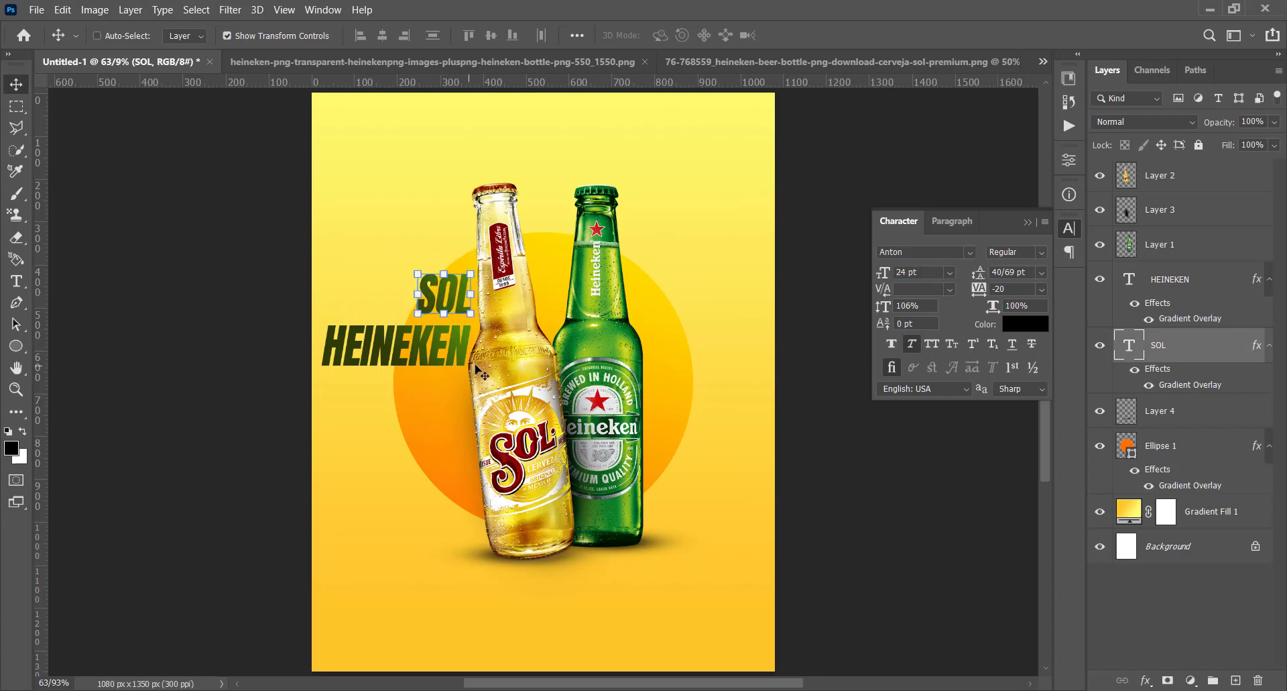
Shift the Gradient Overlay's position slightly within the HEINEKEN text
right_click(432, 350)
click(463, 351)
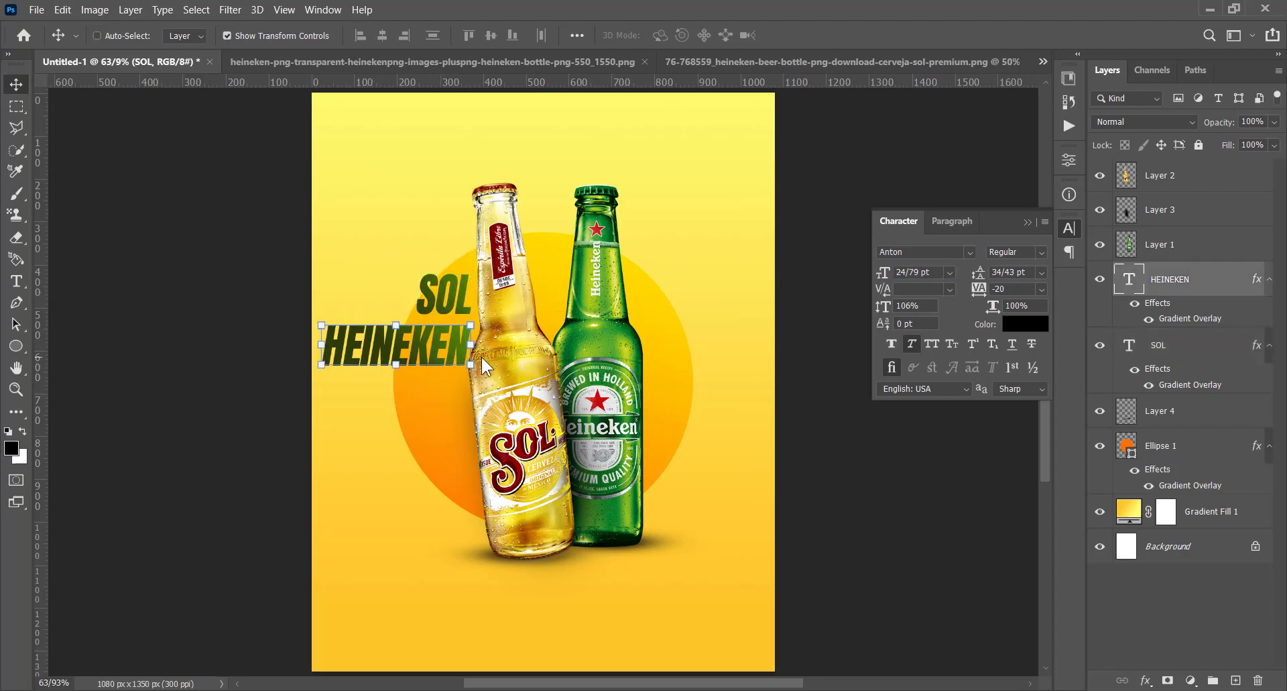
double_click(1189, 319)
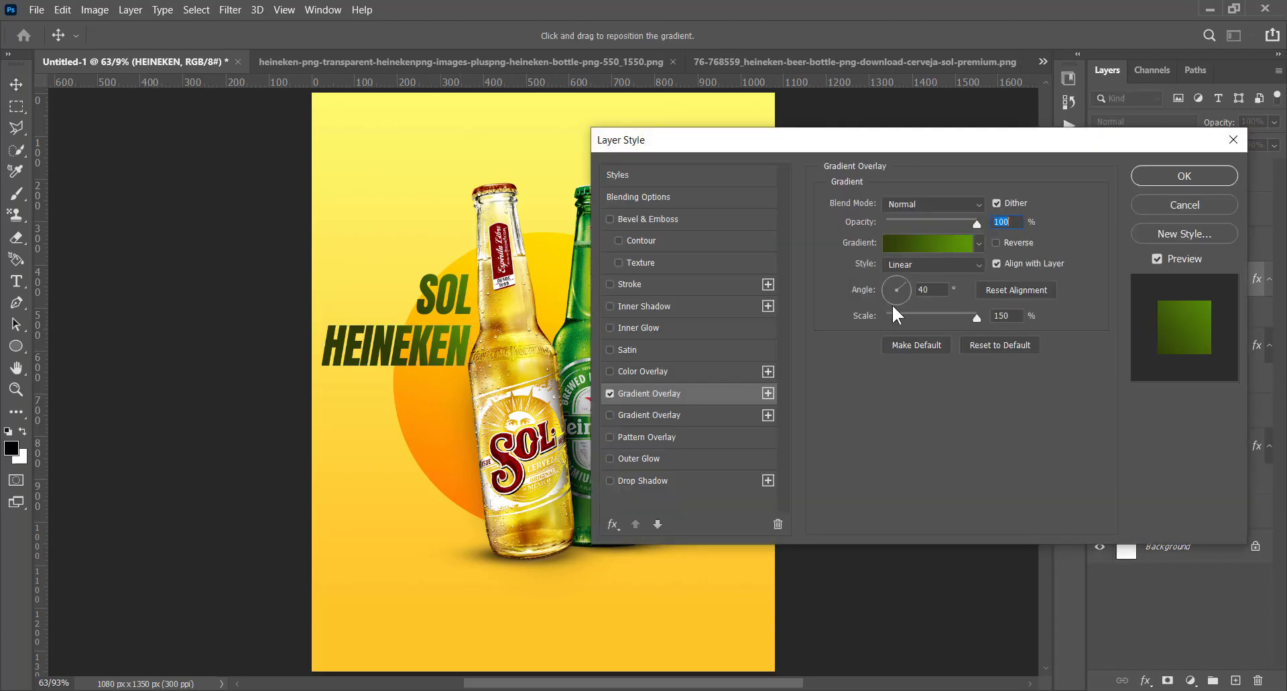
drag(432, 352, 418, 357)
click(1185, 175)
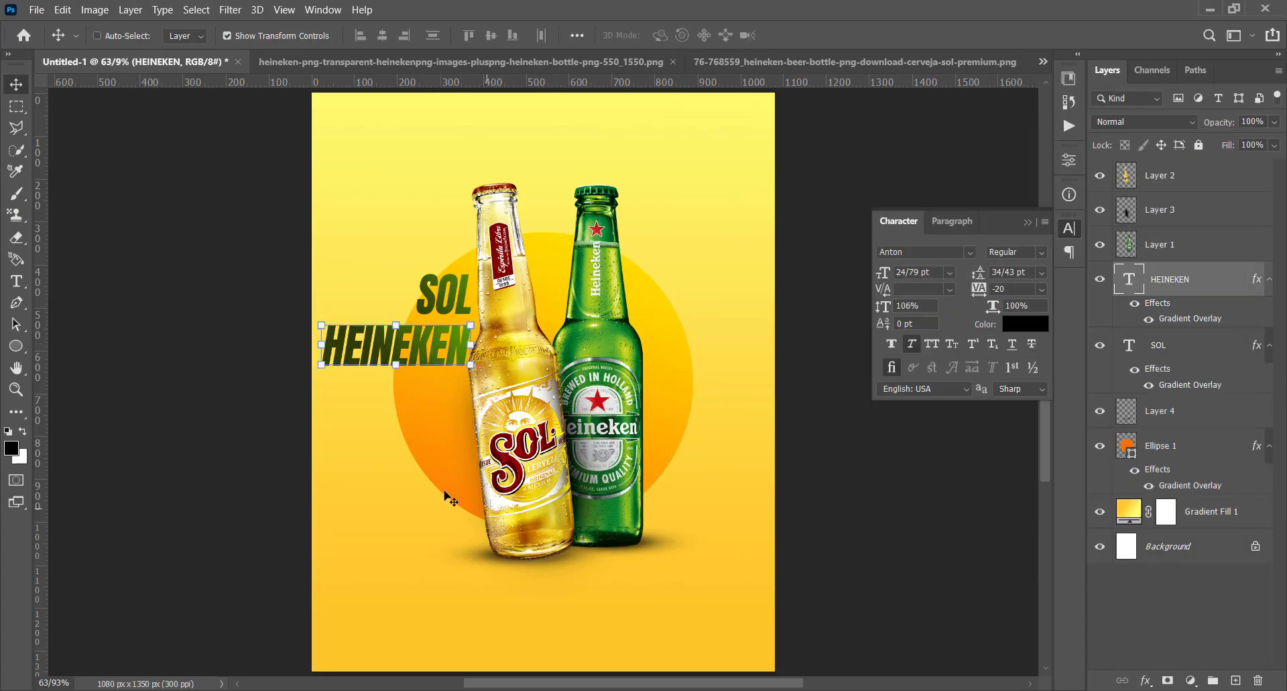
Draw a 370 px circle with the Ellipse tool over the lower part of the Heineken bottle
right_click(13, 349)
click(100, 379)
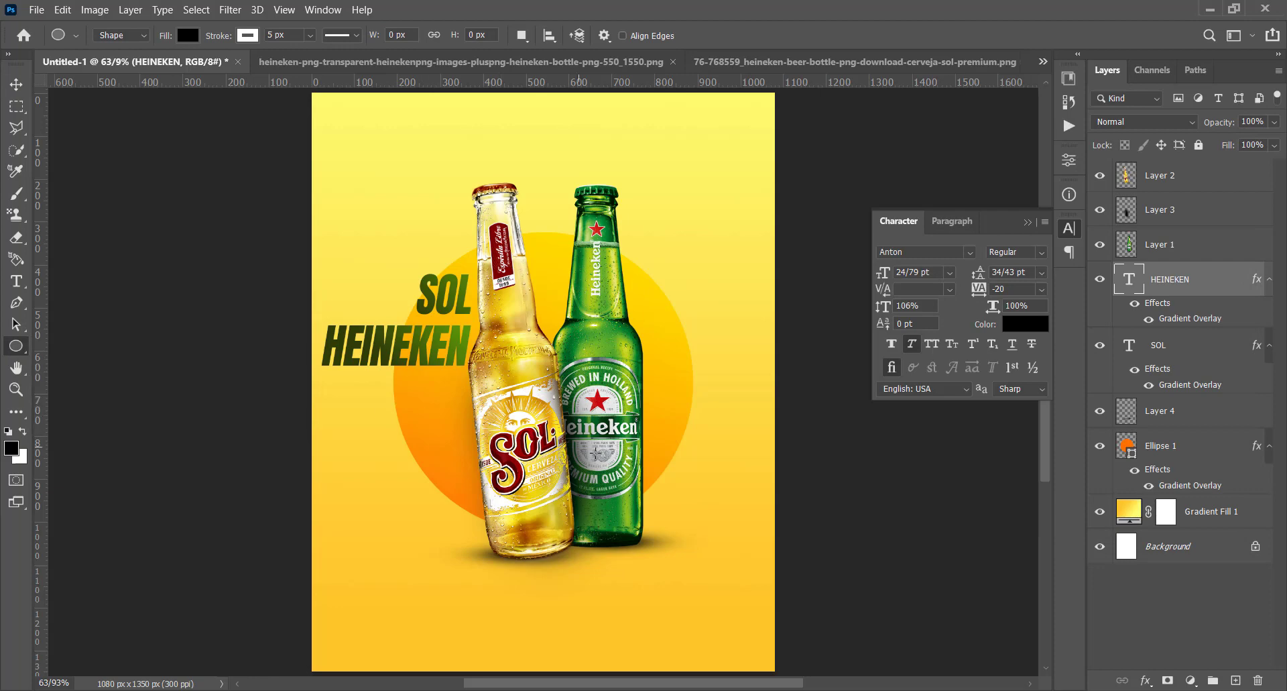
drag(615, 409, 748, 551)
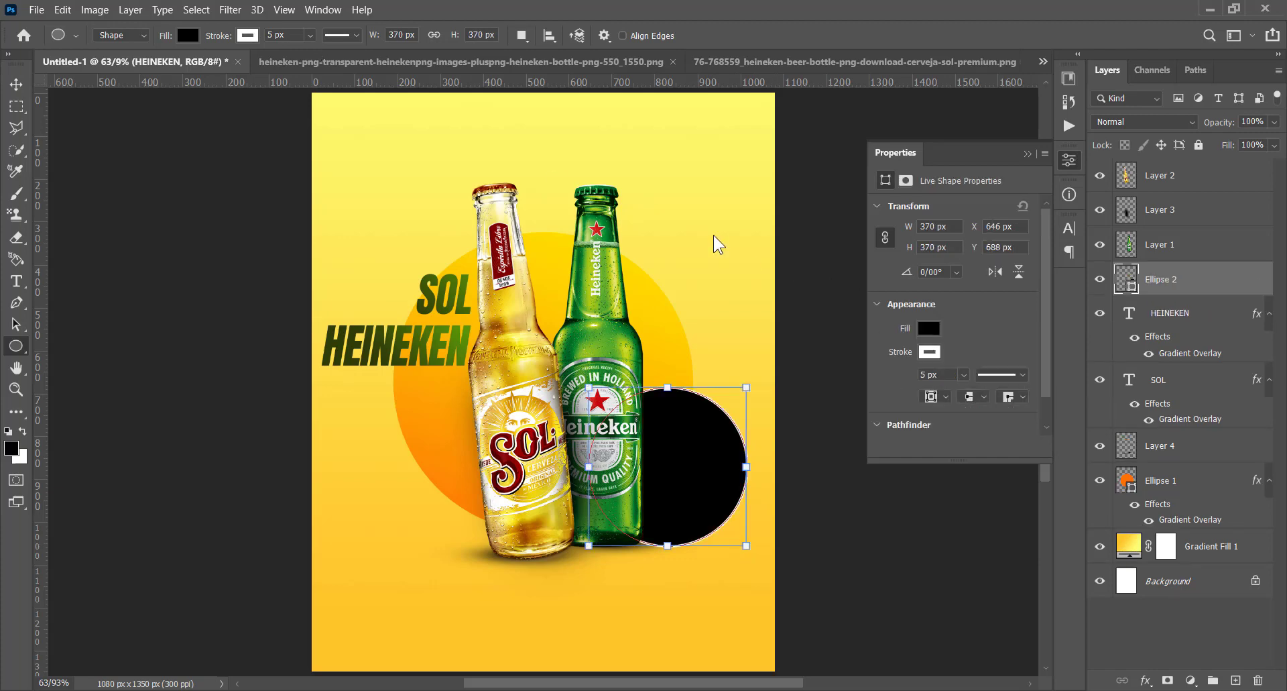
Remove the new circle's stroke and fill it with the dark-to-light green linear gradient
click(929, 351)
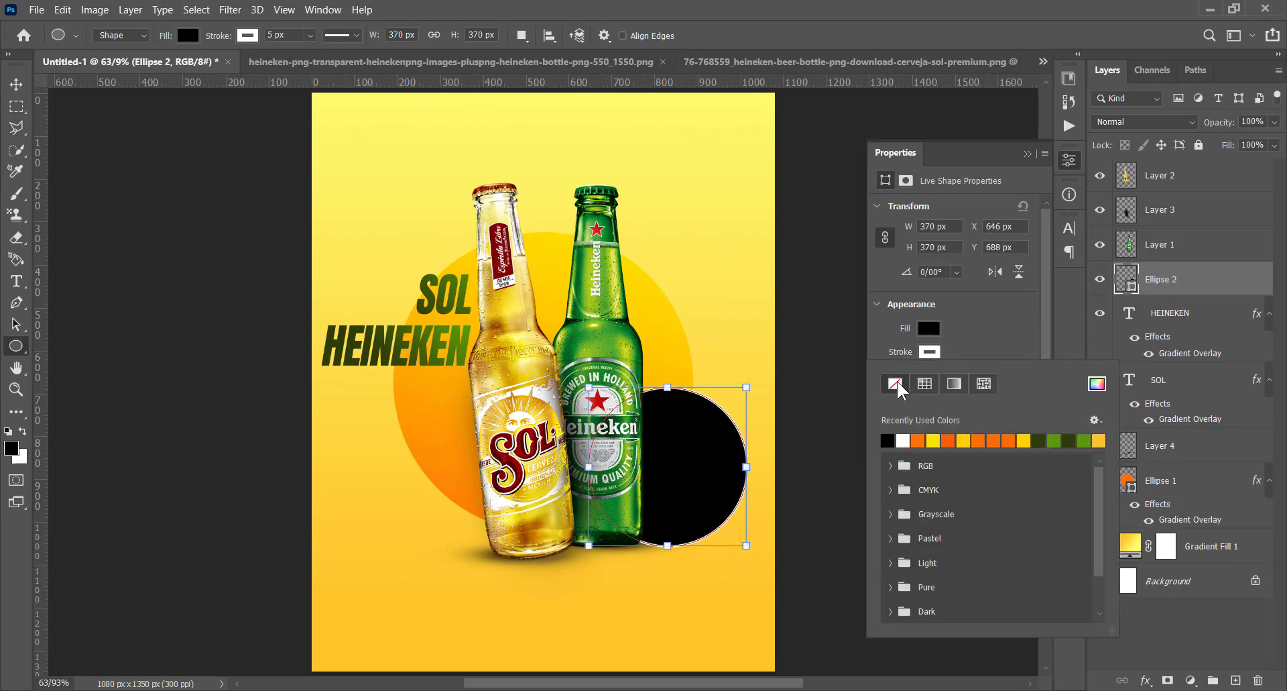
click(897, 381)
click(925, 329)
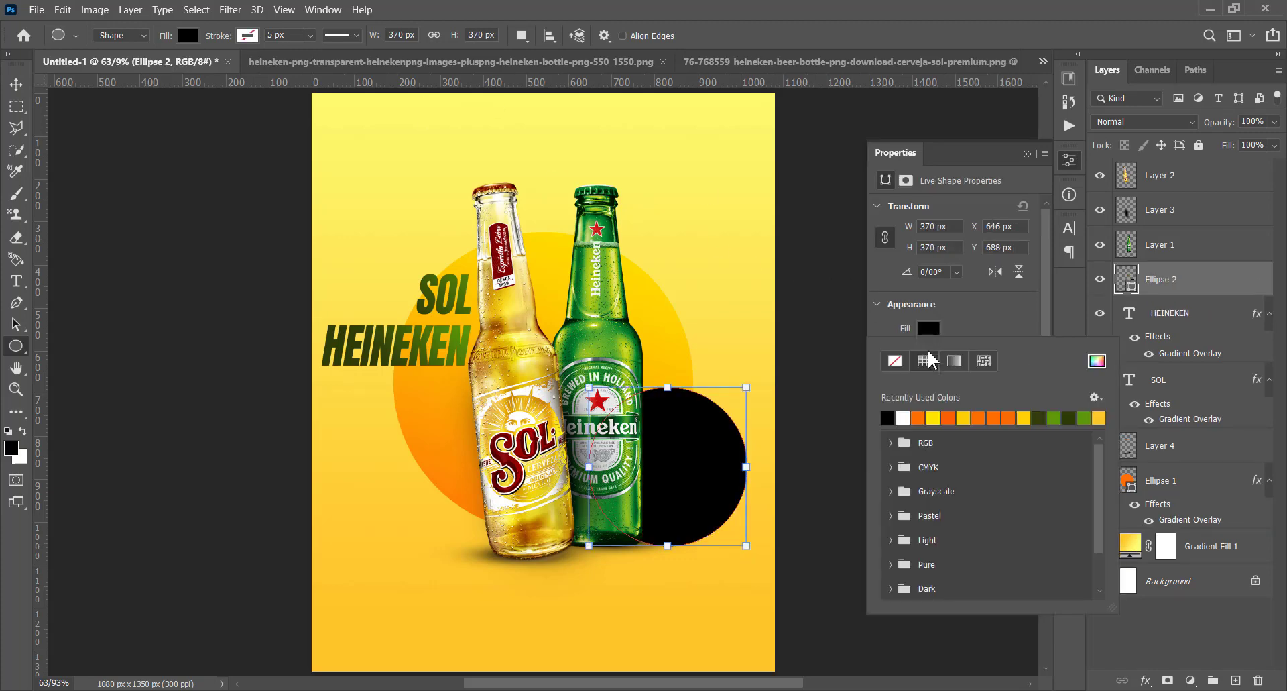
click(953, 363)
click(887, 419)
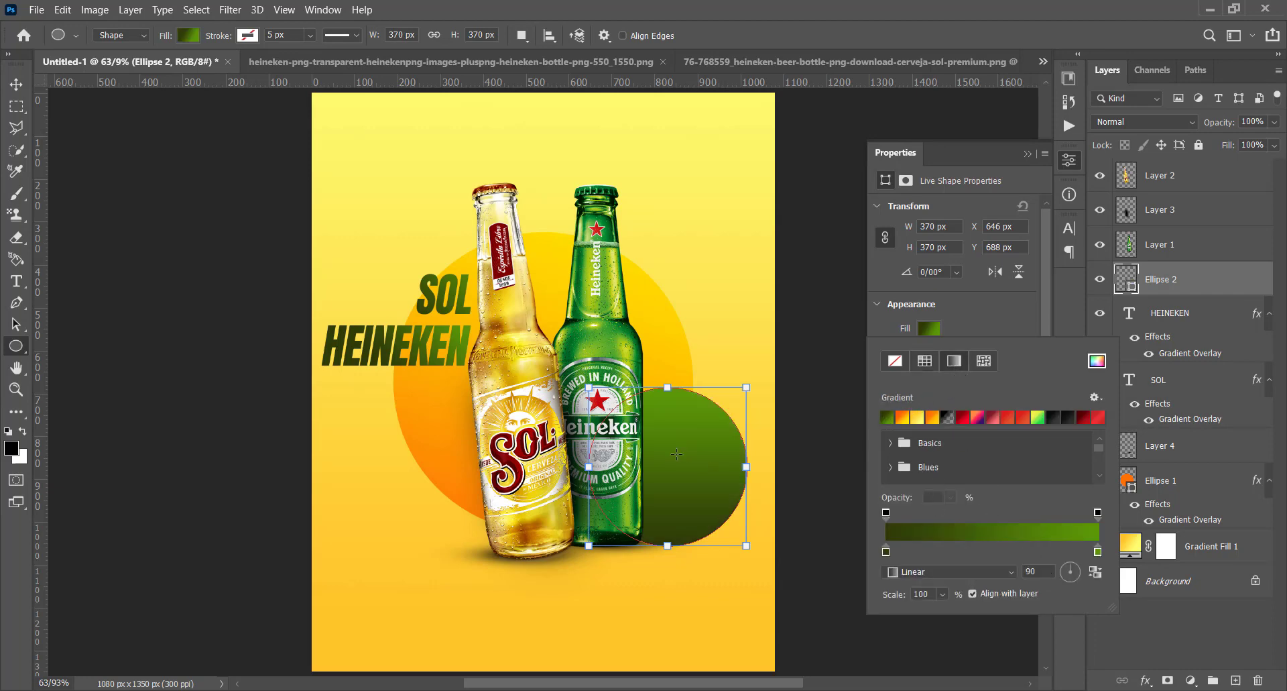
Bring the green circle's layer above all other layers and move the circle to X 685, Y 634 px
click(18, 80)
click(18, 80)
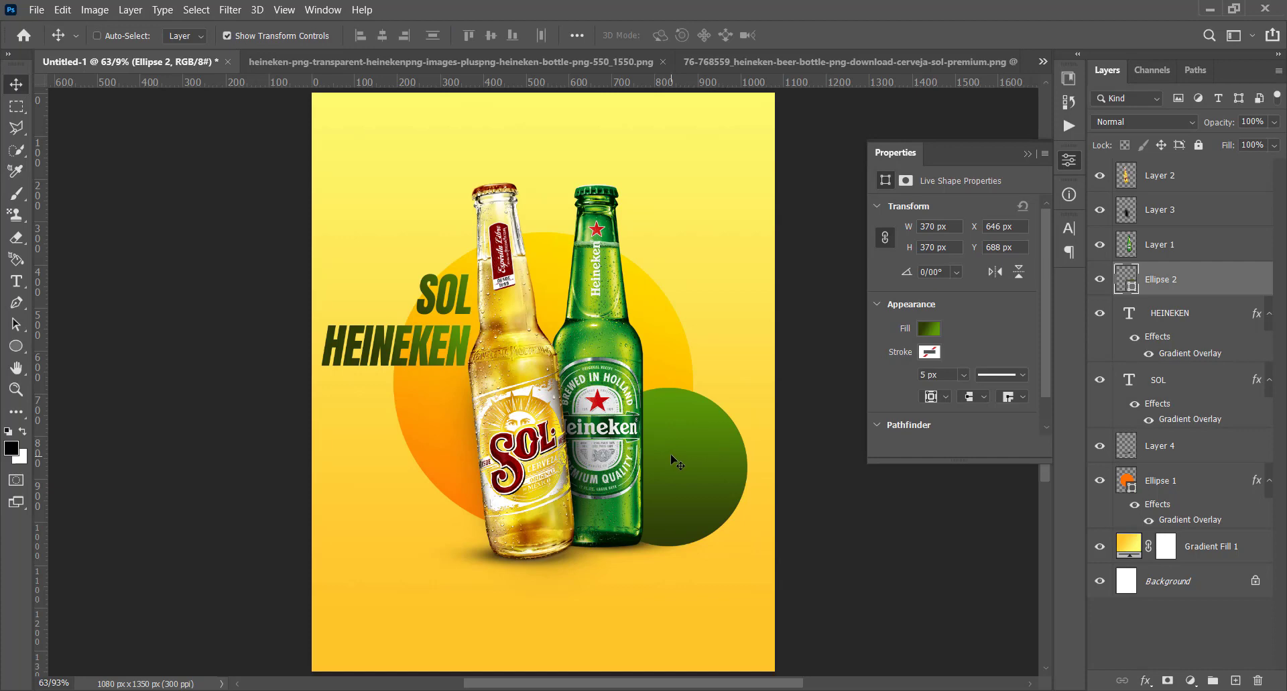
drag(1165, 280, 1166, 169)
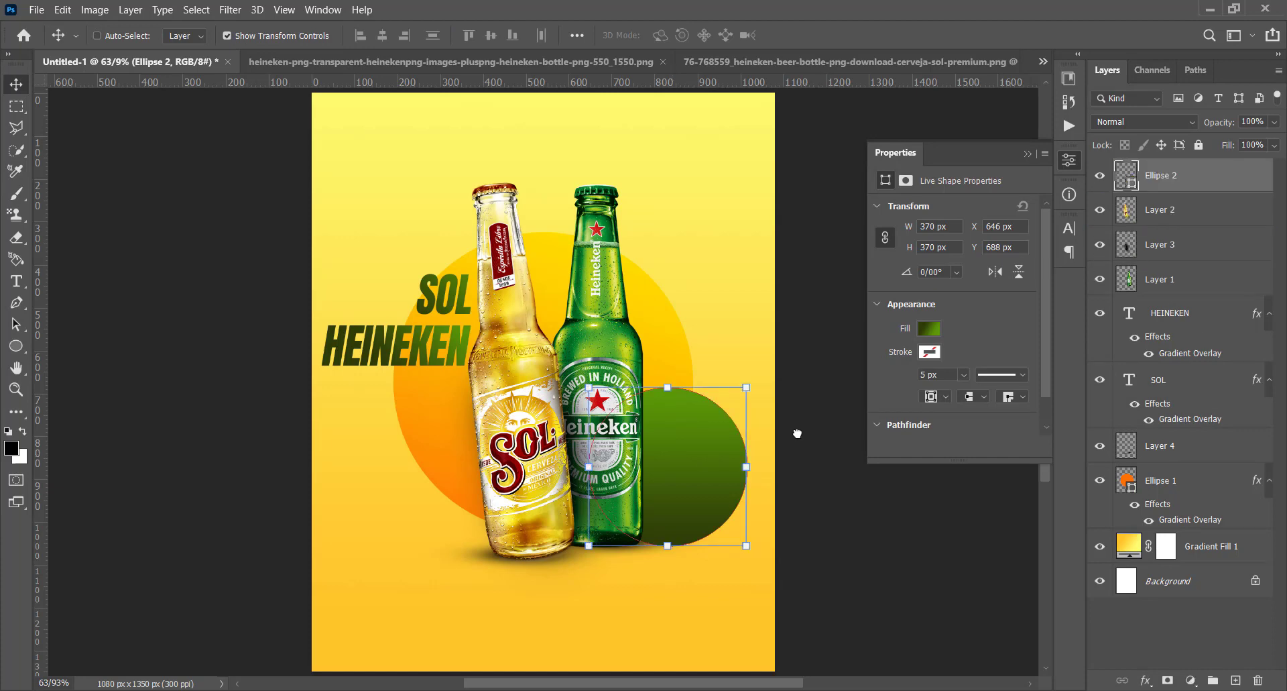
drag(661, 441, 675, 415)
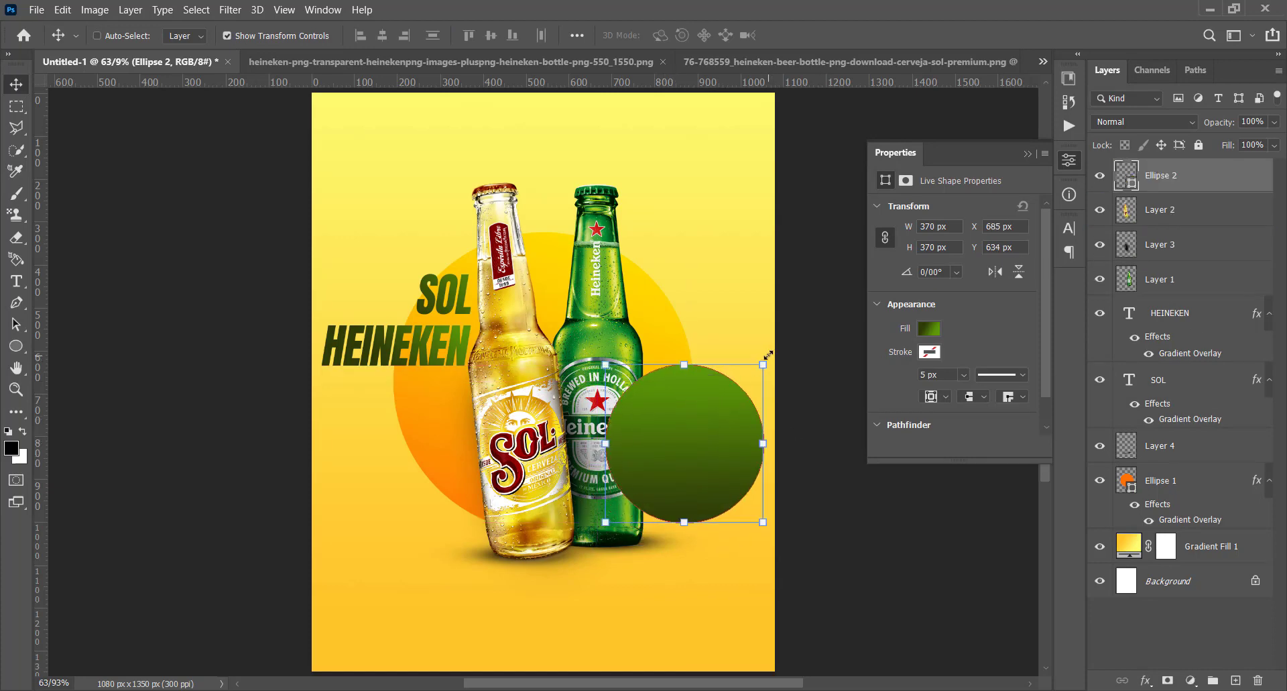
Shrink the green circle to about 332 px and move it down to about X 723, Y 789 px beside the Heineken bottle's base
click(764, 364)
drag(765, 360, 747, 380)
drag(667, 459, 682, 504)
key(Return)
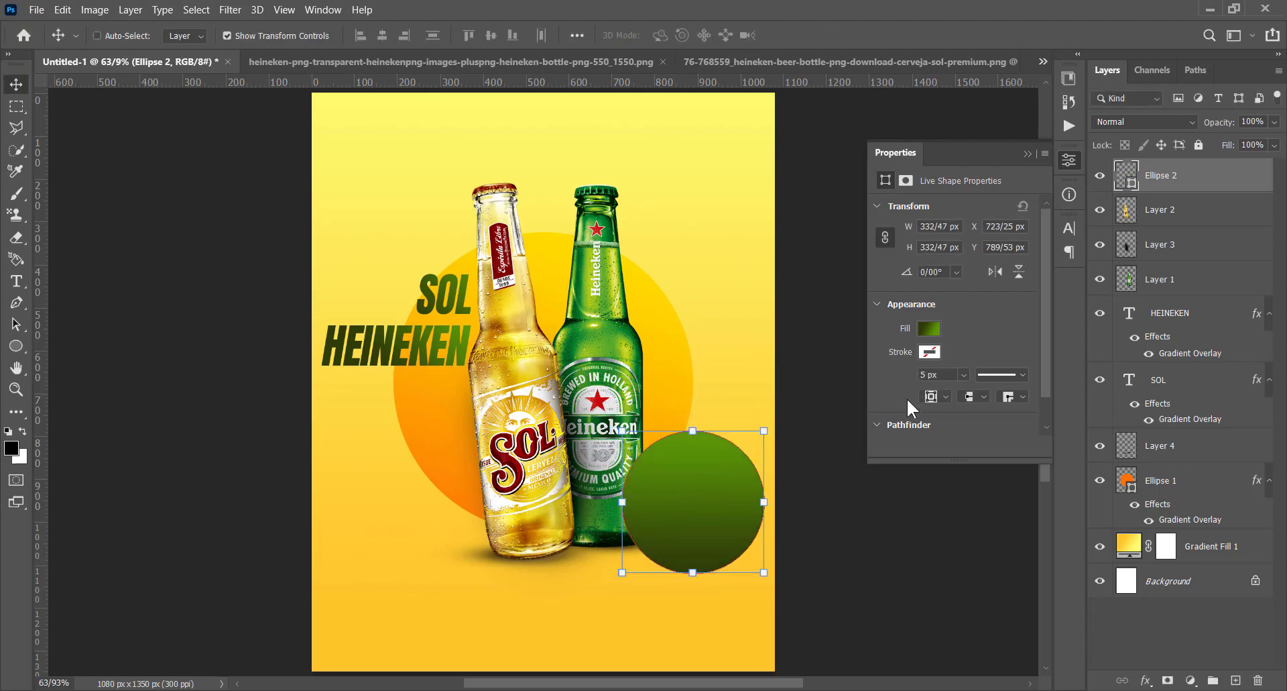
Duplicate the green circle, remove the copy's fill and give it a white stroke
key(ctrl+j)
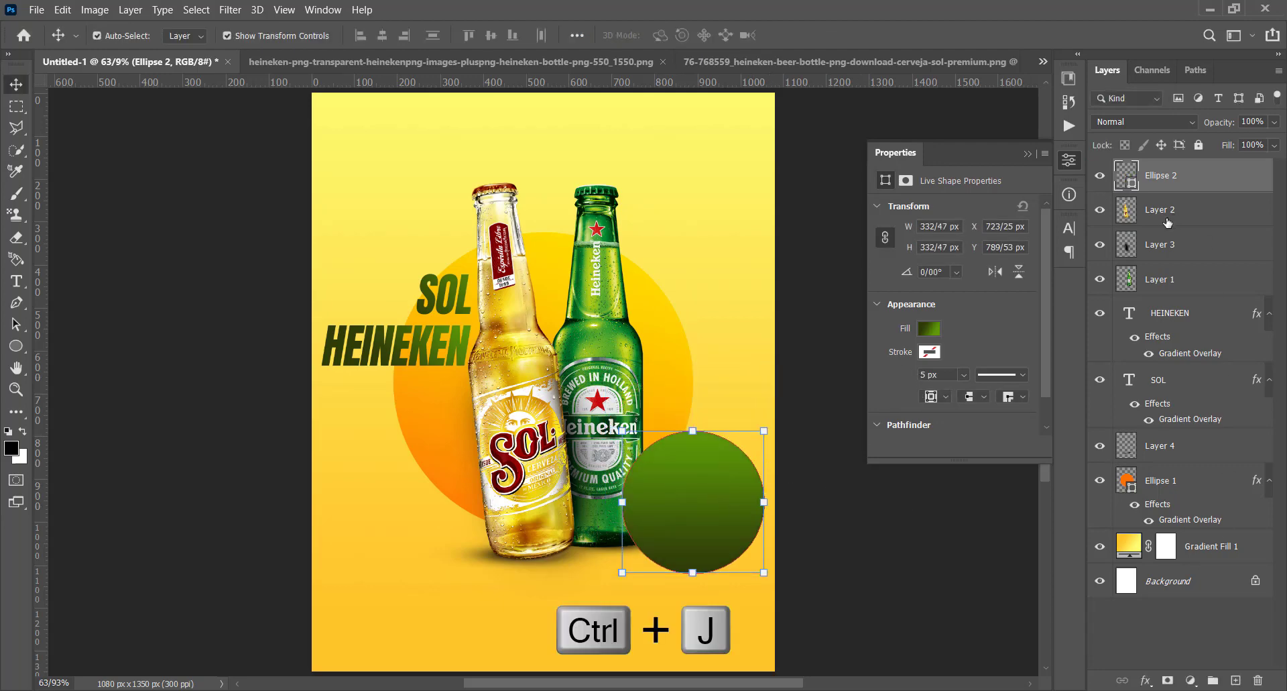
click(929, 329)
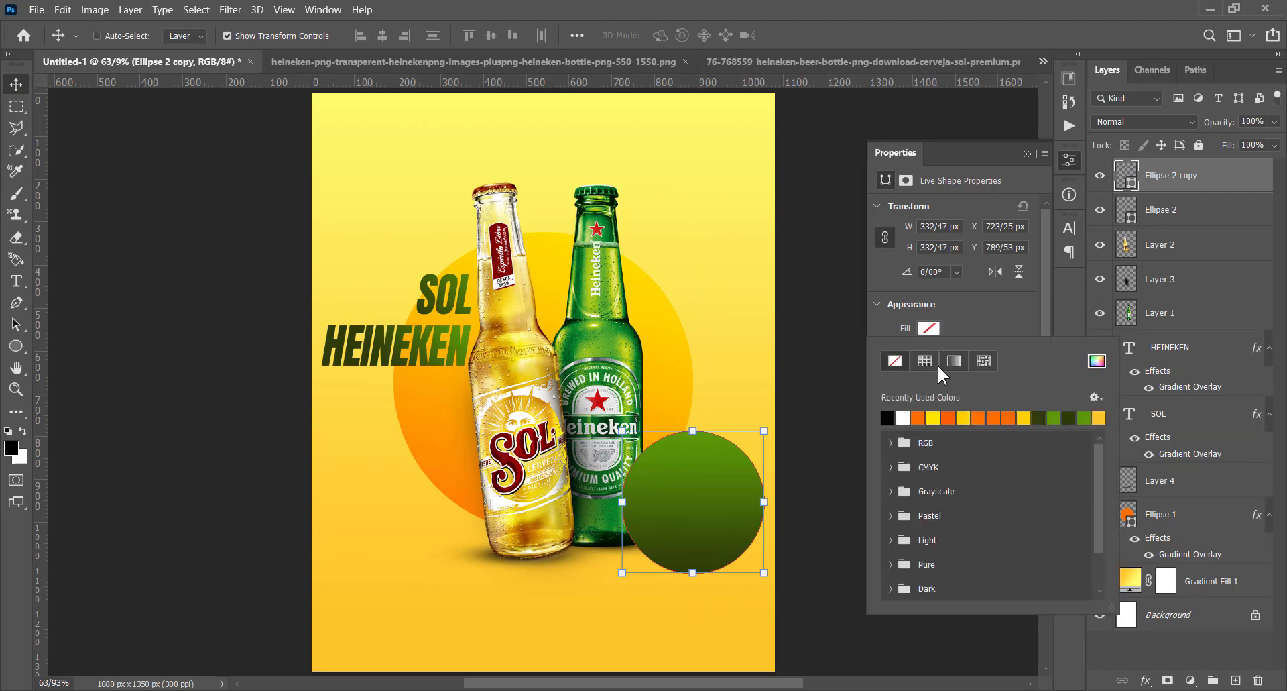
click(985, 323)
click(930, 352)
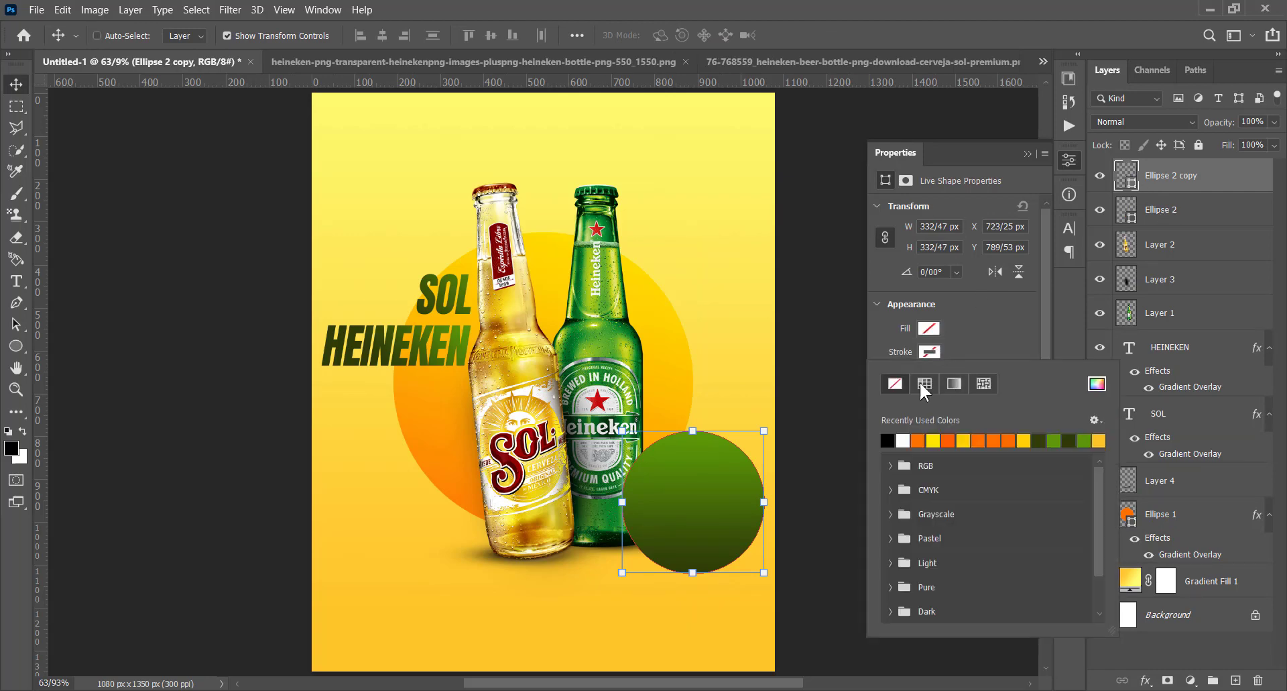
click(904, 440)
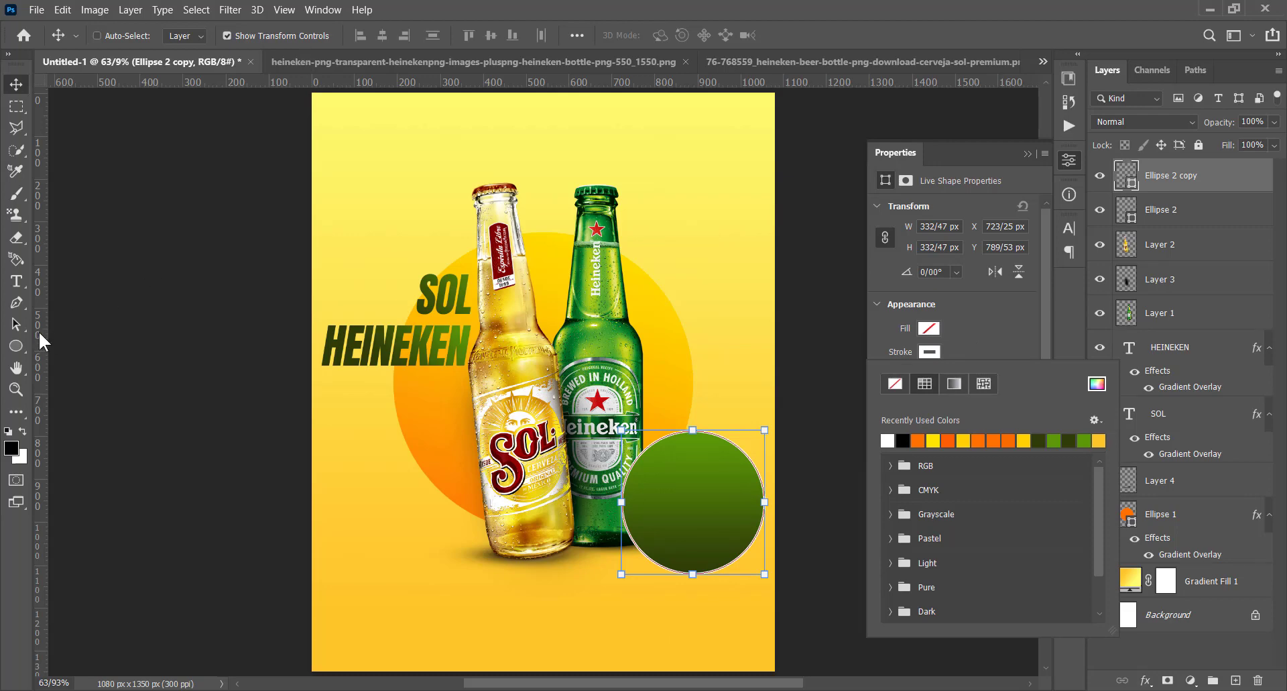
Change the duplicated circle's white stroke from solid to the dotted line style
click(17, 346)
click(338, 35)
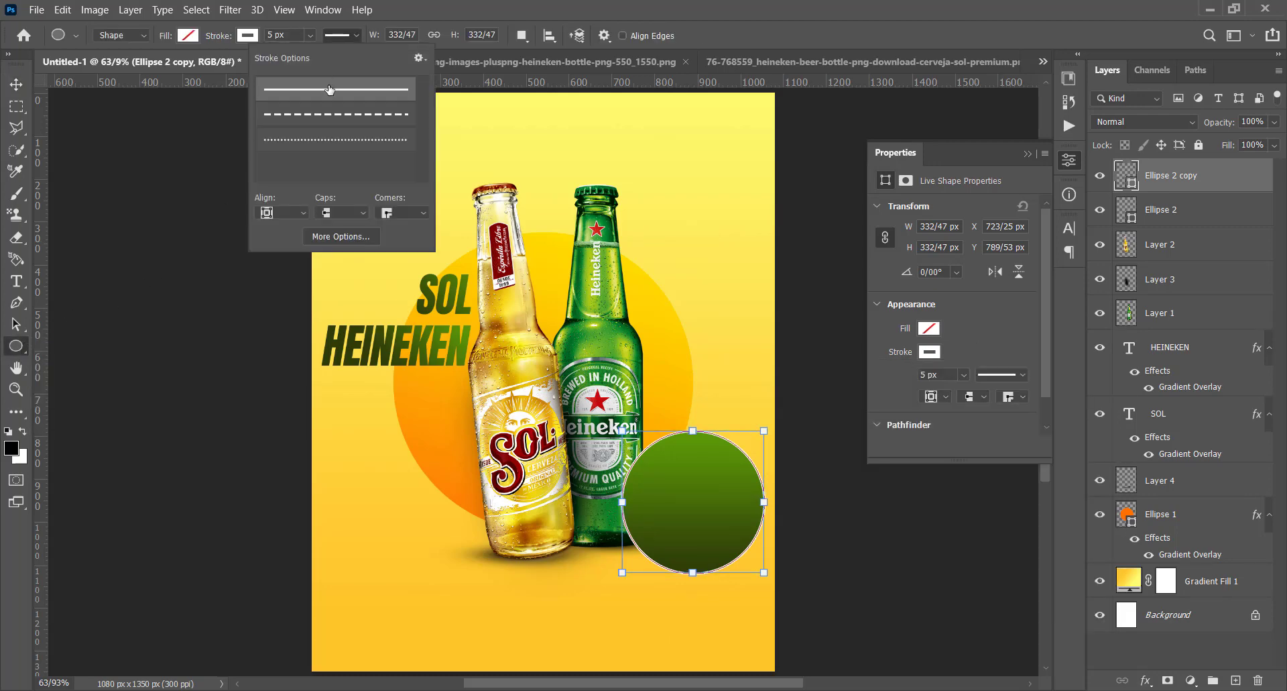
click(322, 141)
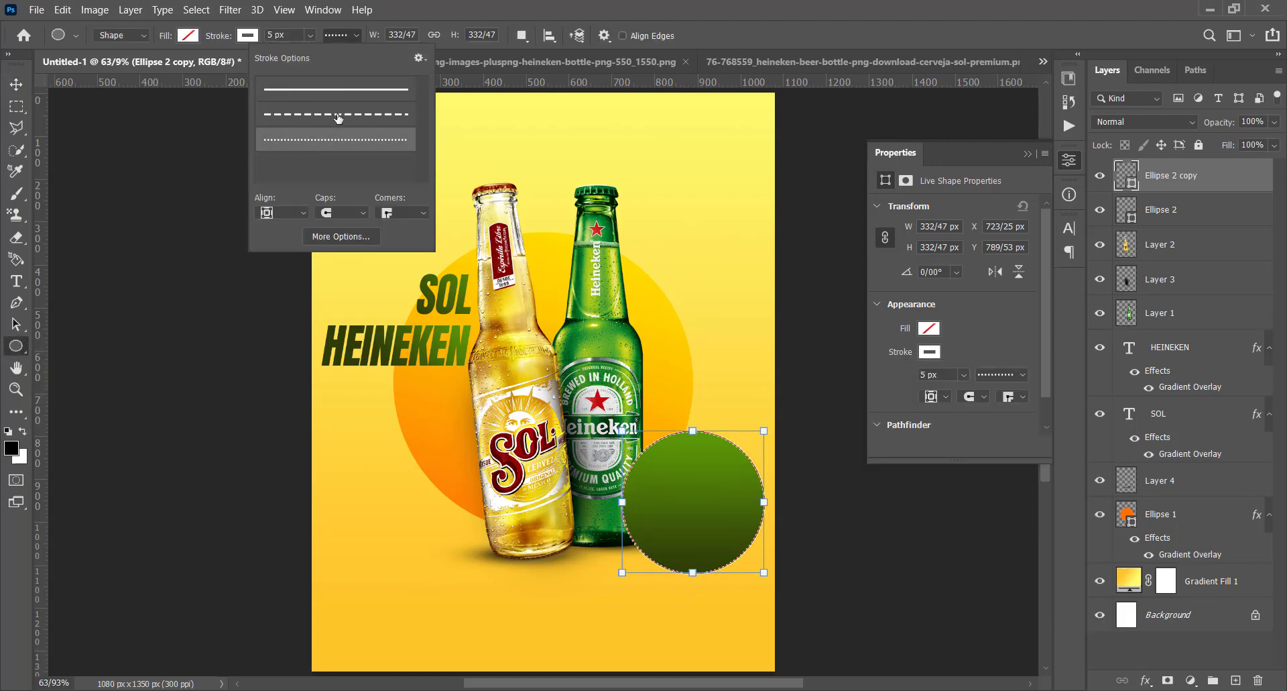
key(Escape)
key(v)
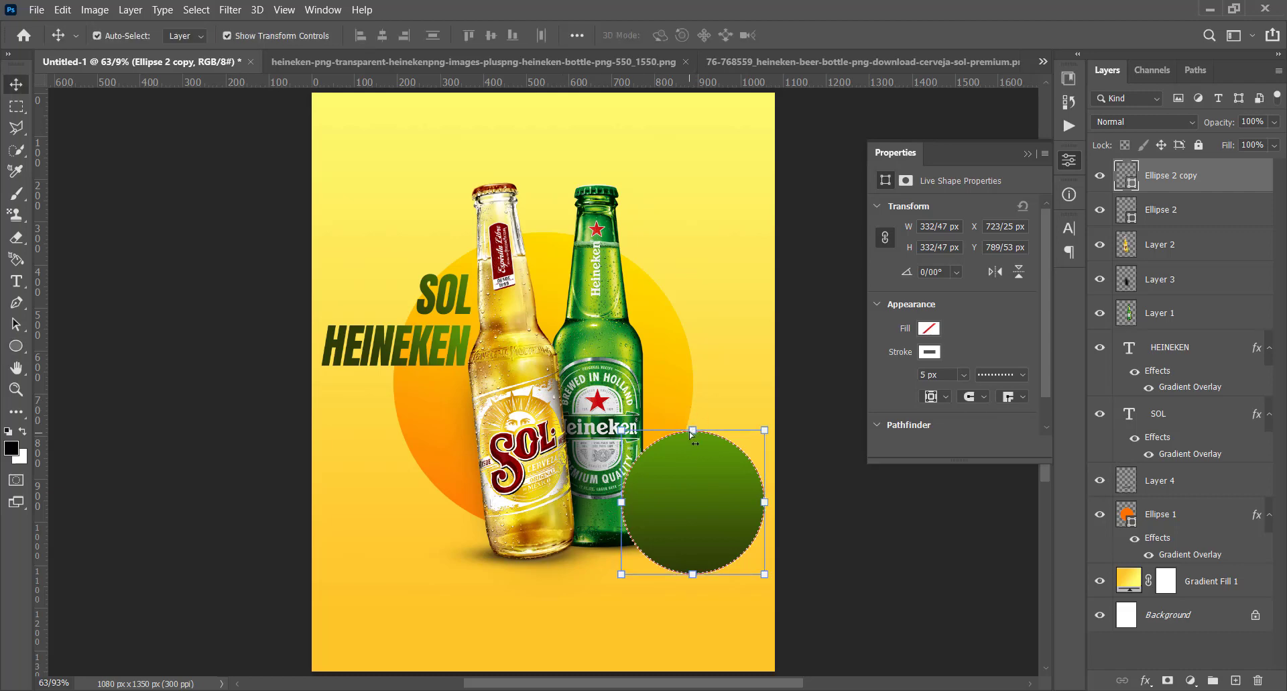
Scale the dotted circle to 92% about its centre so it sits inside the green circle
key(ctrl+t)
drag(369, 37, 363, 35)
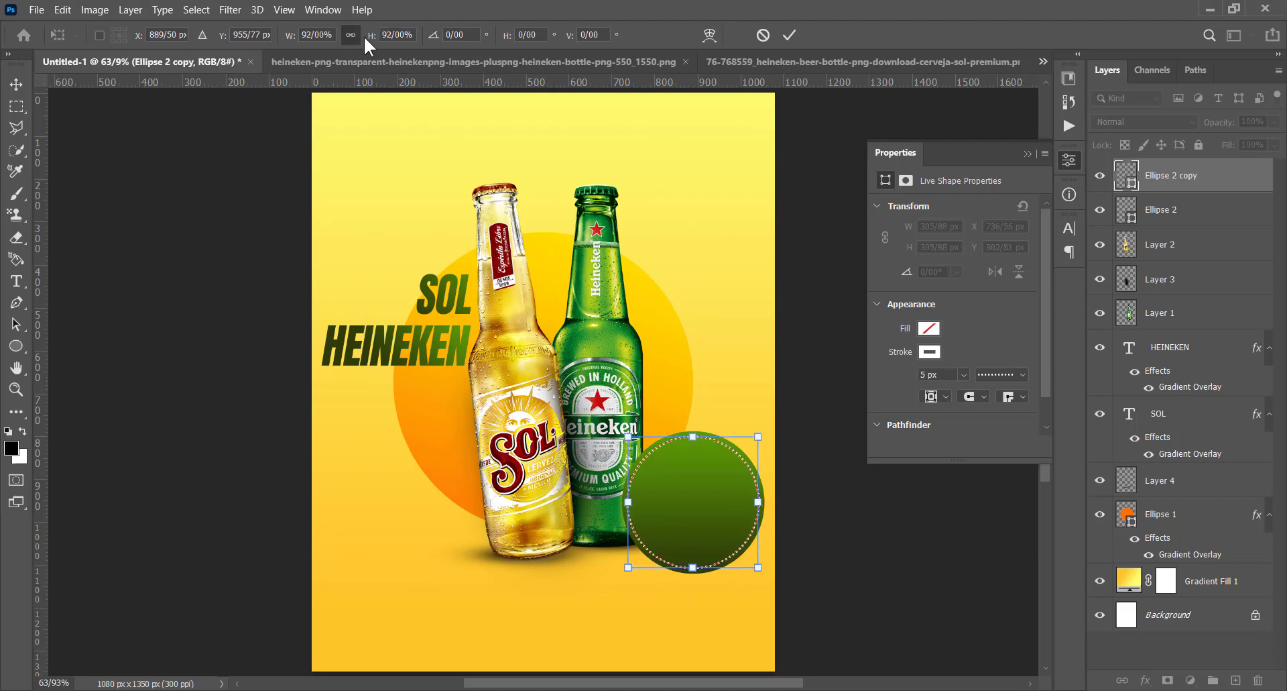
key(Return)
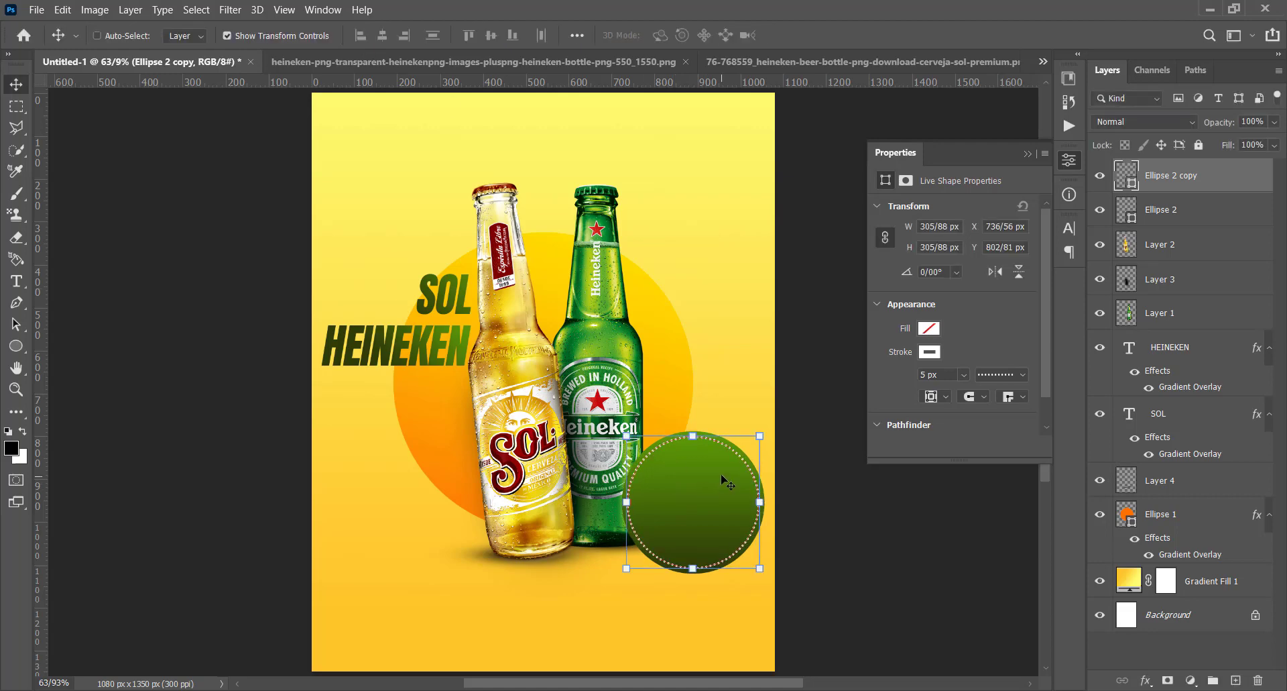
Add the text "30" in Anton Regular, 36 pt, black, over the lower part of the Sol bottle
key(t)
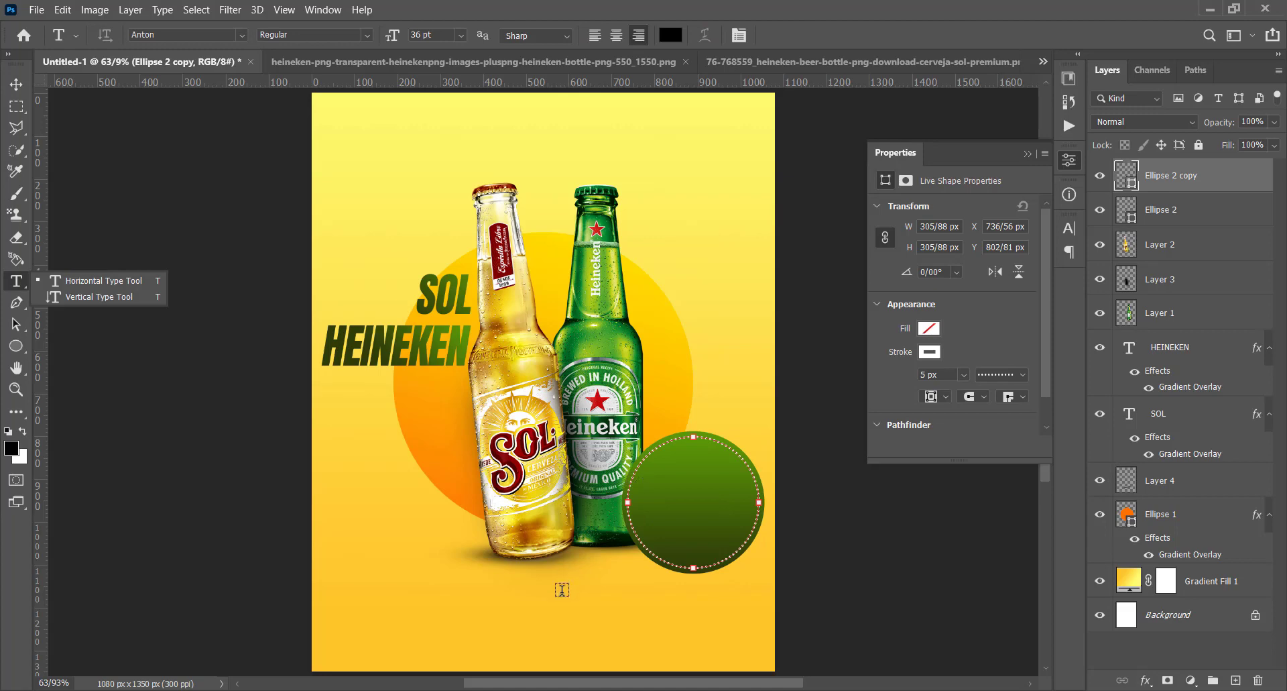
click(562, 589)
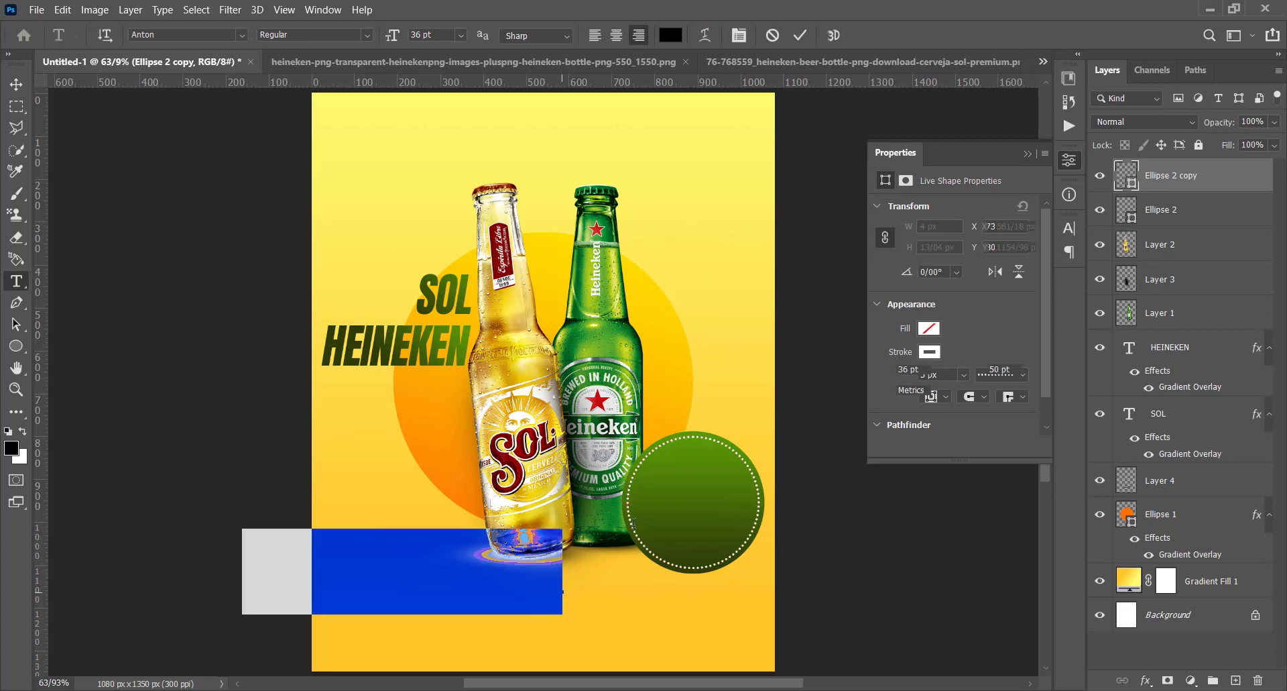
text(30)
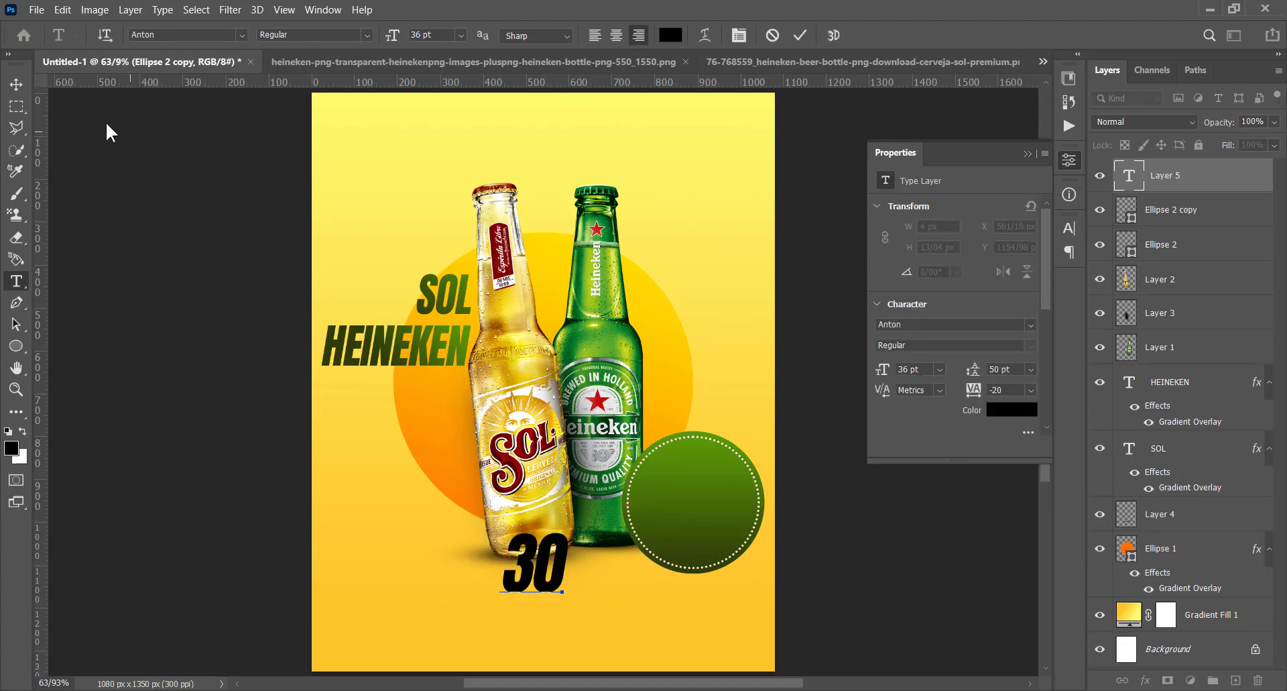
click(16, 84)
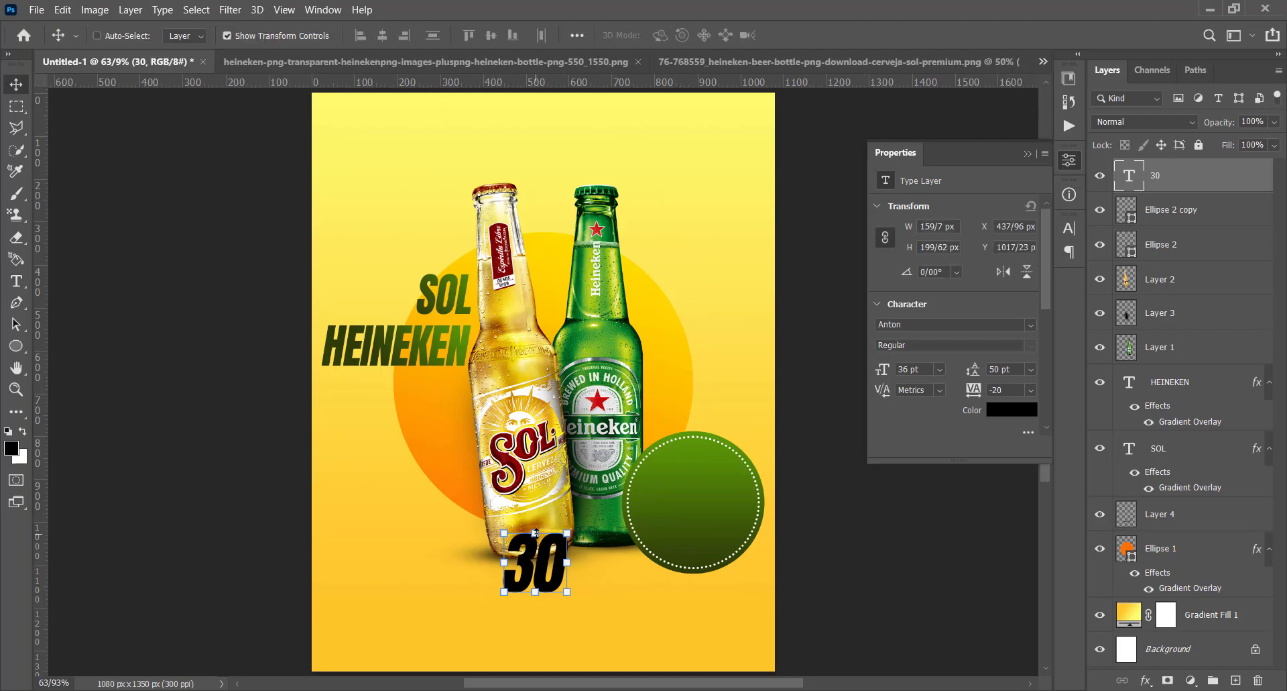
Stretch the 30 text to about 130% height and place it with an overlapping duplicate on the green circle
drag(536, 531, 534, 501)
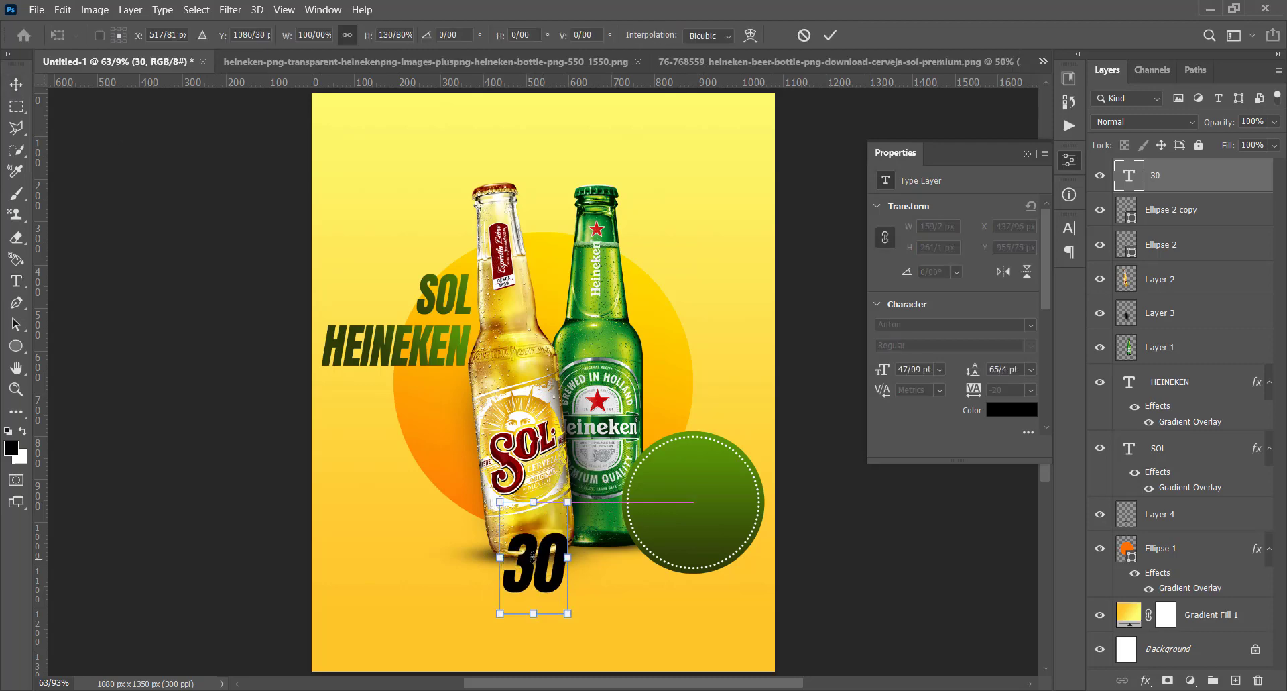
drag(533, 555, 662, 504)
key(Return)
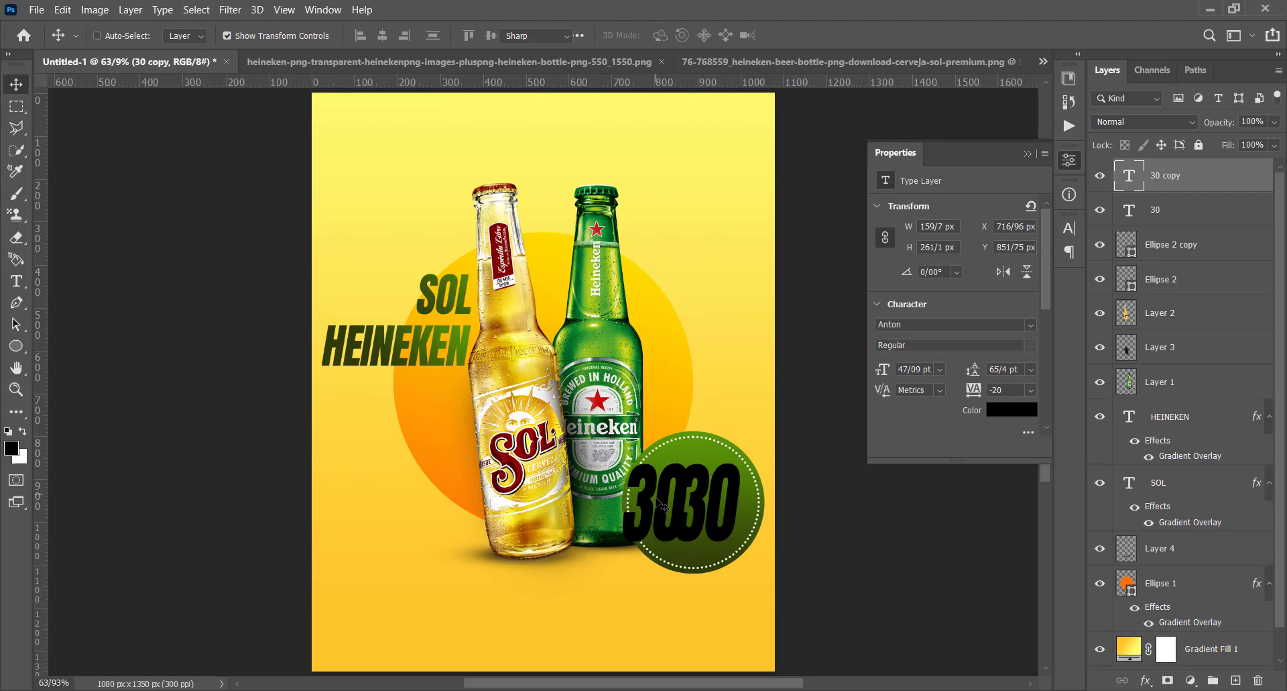
Replace the duplicated 30 with "$" and position it just before the number, at about X 766, Y 842 px
double_click(655, 498)
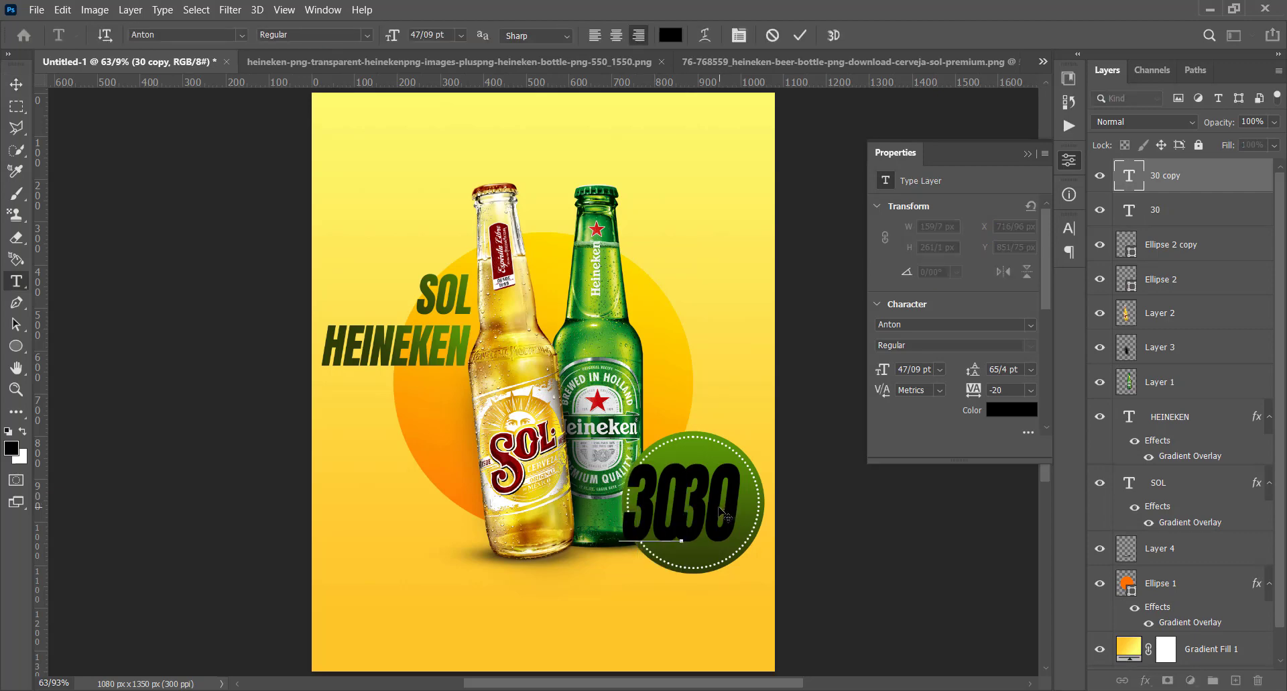
text($)
click(16, 84)
drag(673, 498, 657, 495)
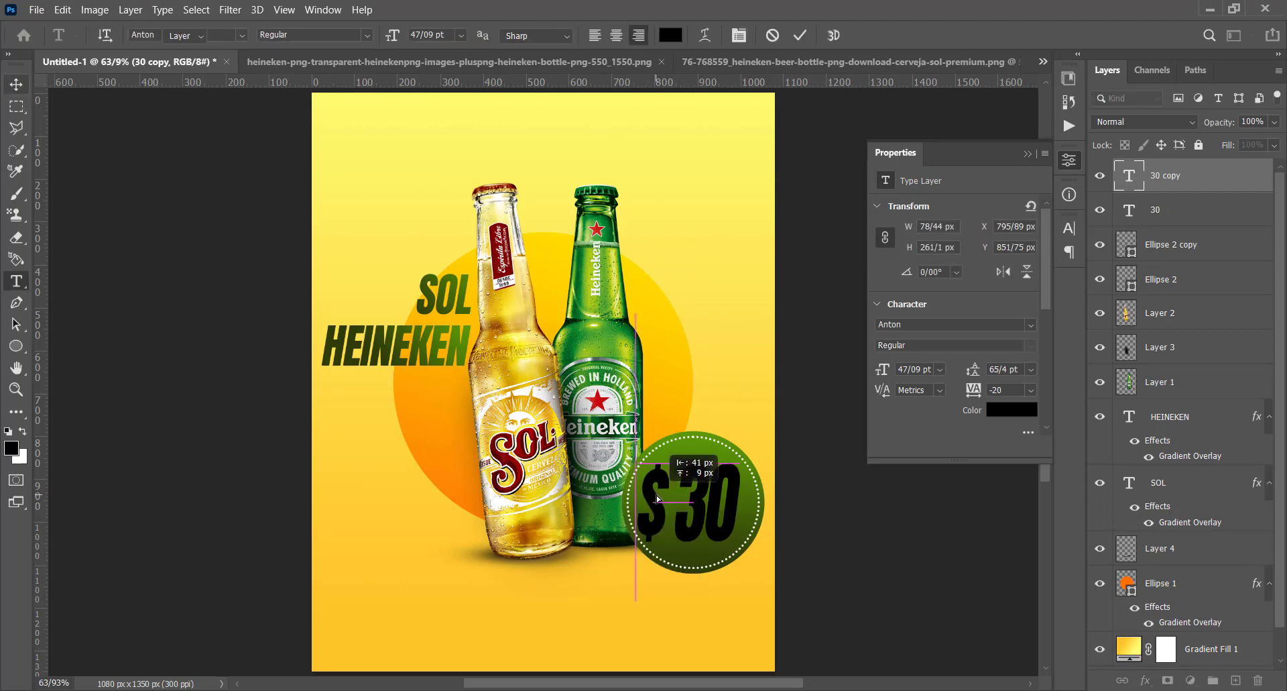
Apply a Gradient Overlay with the yellow preset from Group 1 to the $ text and copy the effect to the 30 text
click(1145, 681)
click(1171, 625)
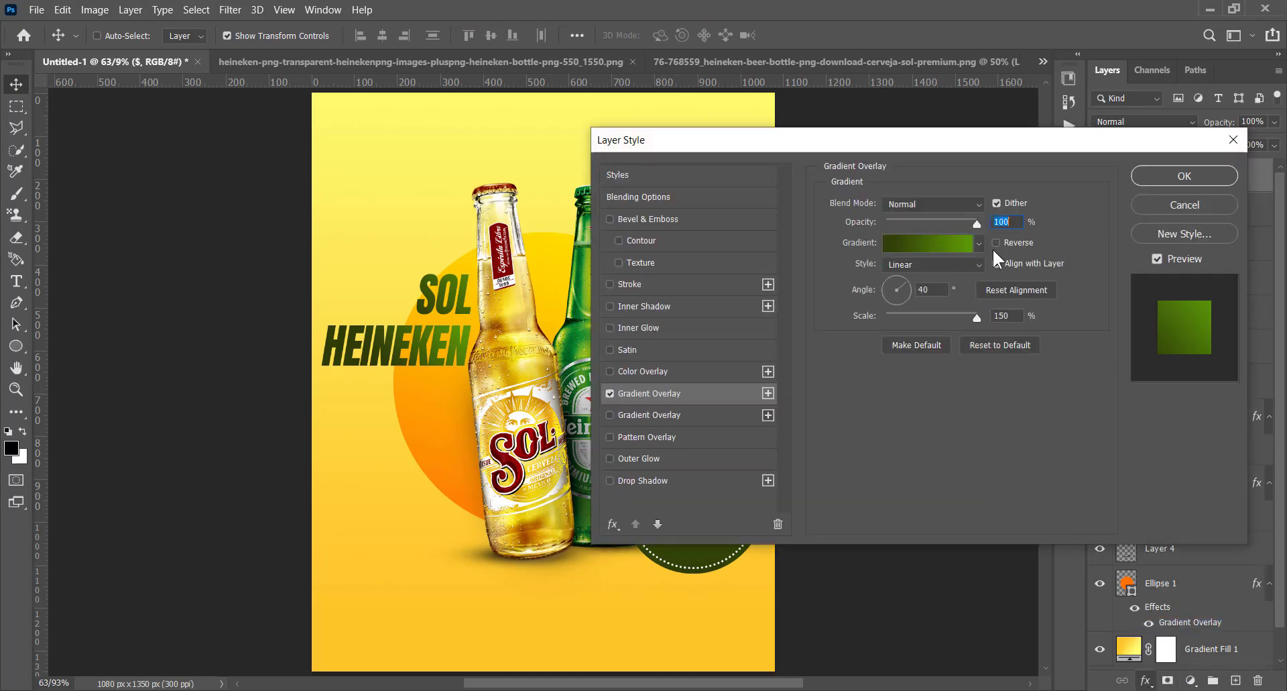
drag(962, 151, 619, 64)
click(608, 164)
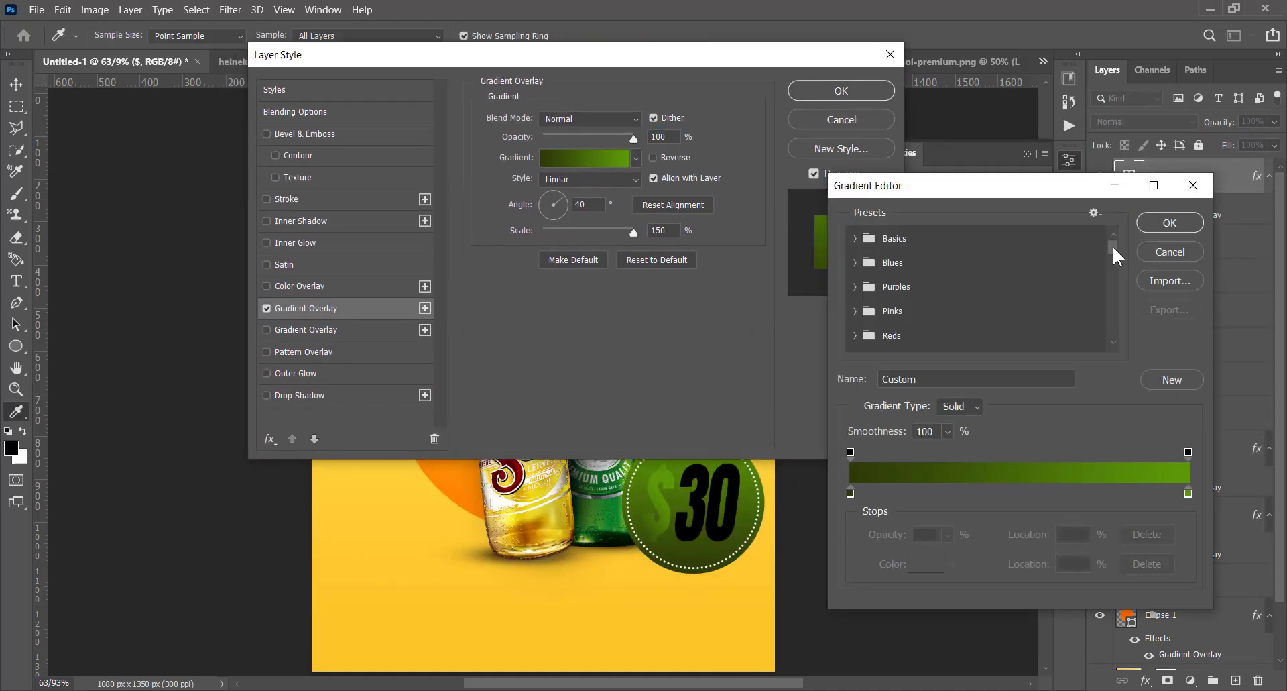
drag(1112, 247, 1115, 340)
click(854, 344)
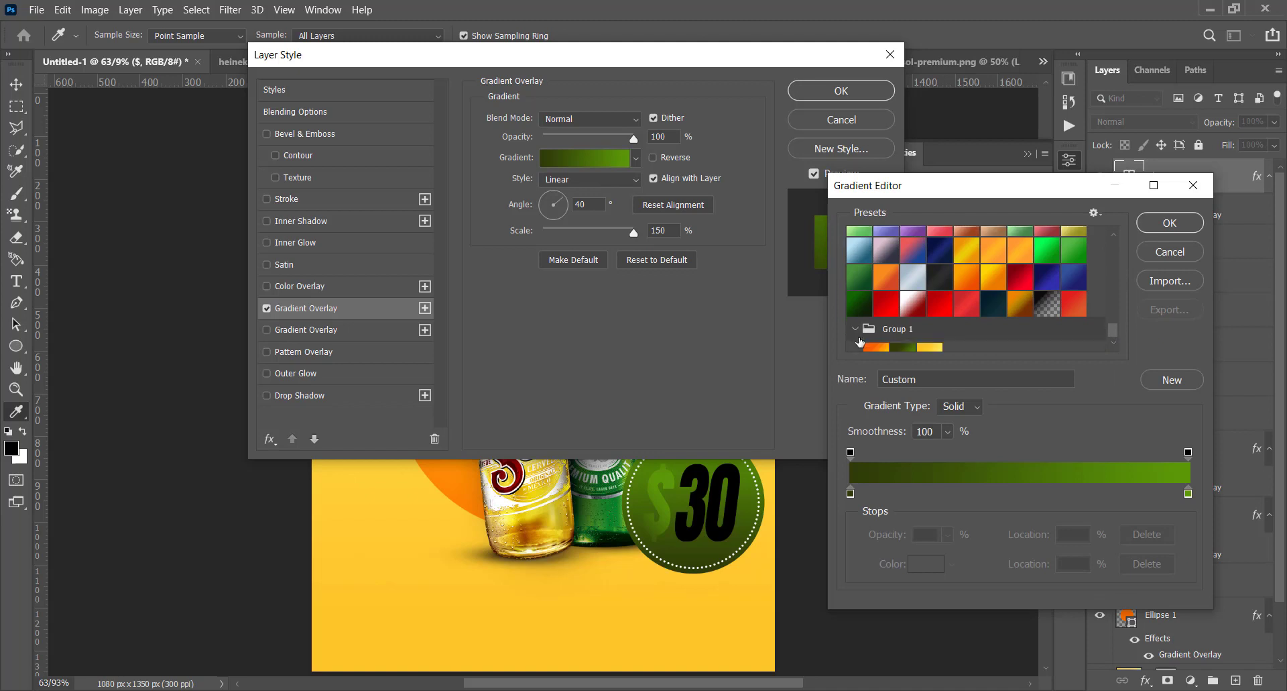
click(935, 345)
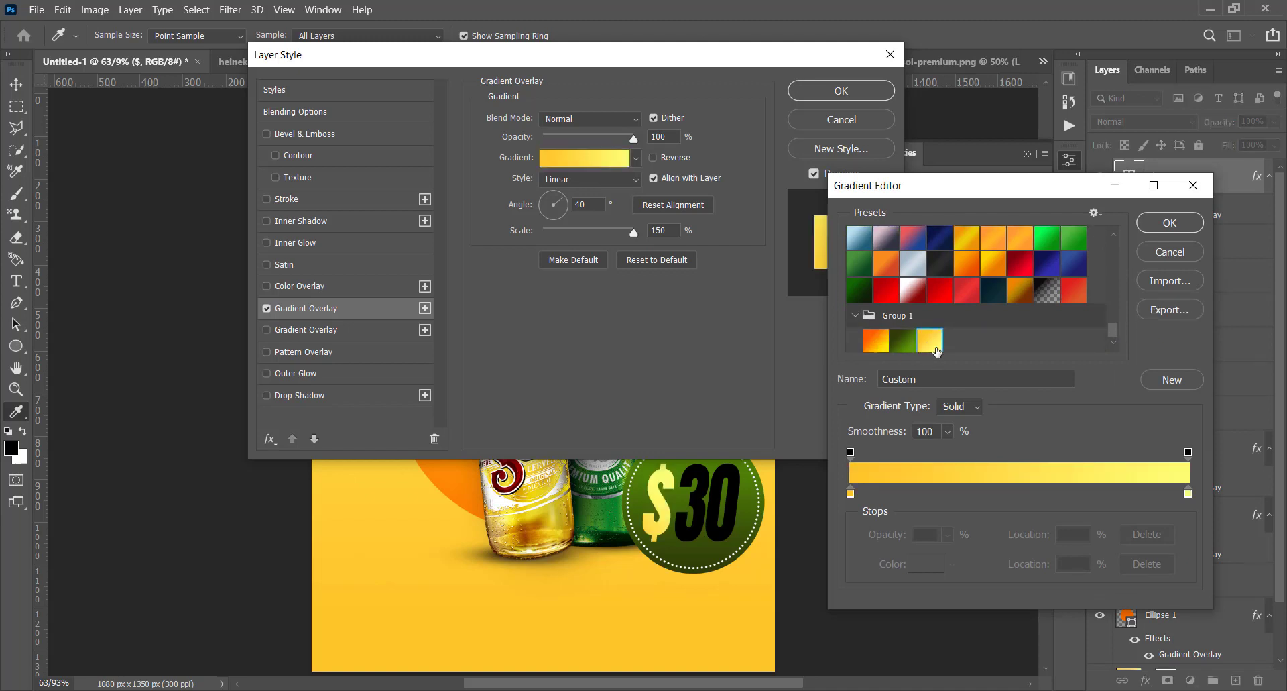
click(1170, 224)
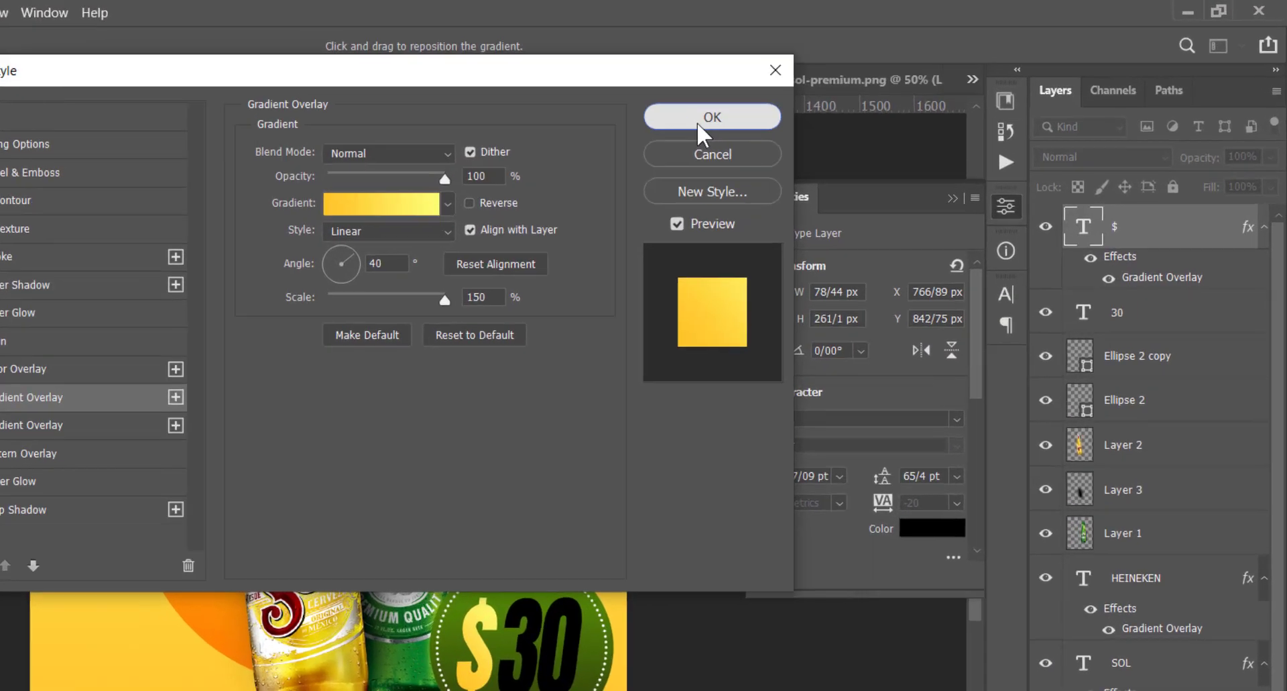
click(842, 90)
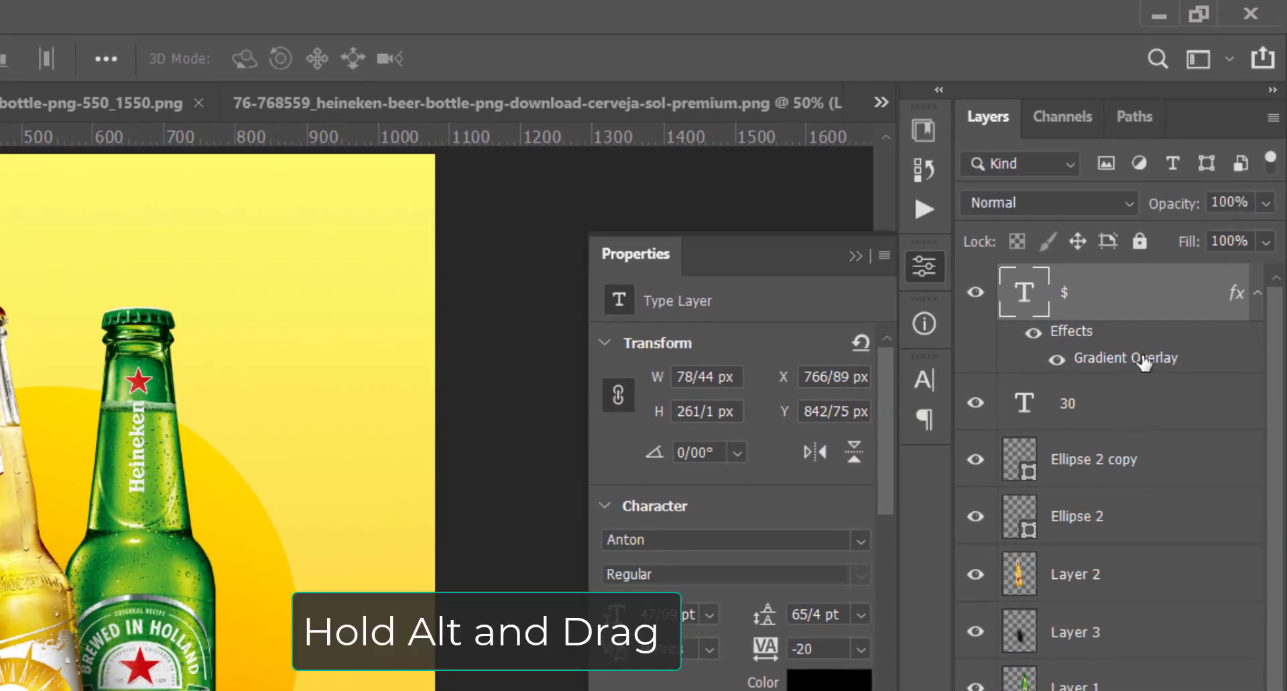
drag(1145, 362, 1132, 423)
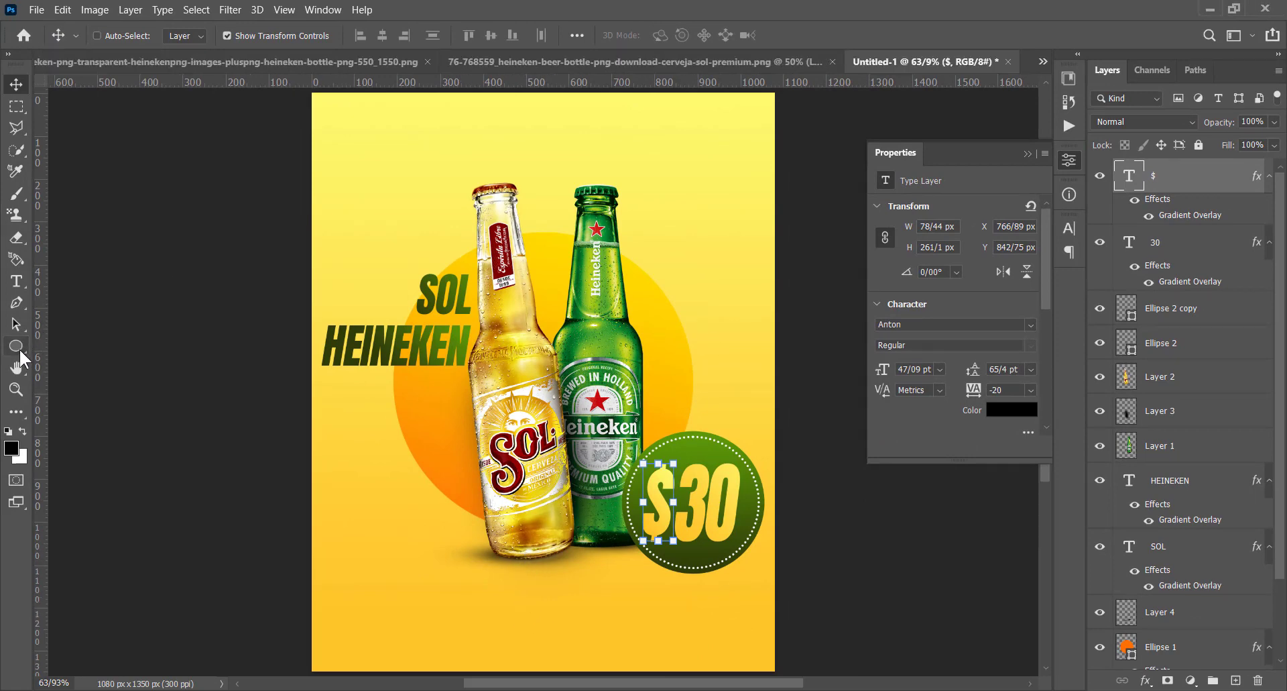
Draw an 11 px circle with no fill and a 2 px white stroke in the poster's upper-left area
click(18, 346)
click(188, 35)
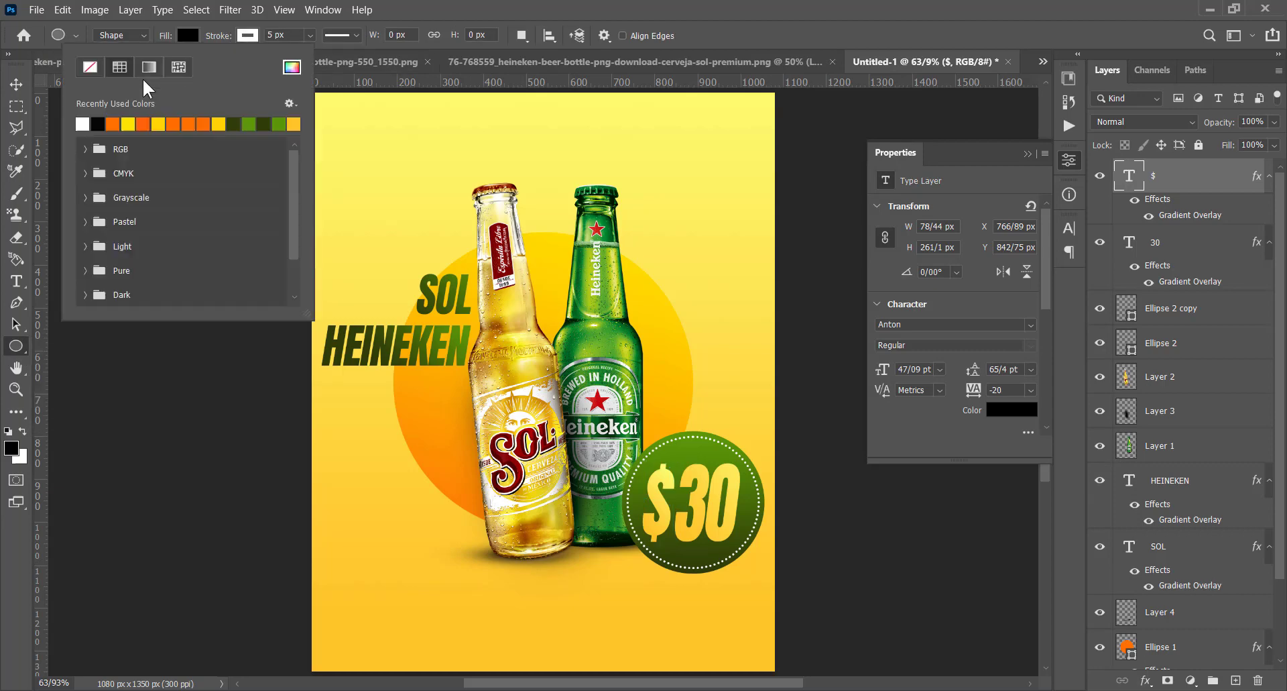
click(92, 68)
mouse_move(372, 165)
mouse_down()
mouse_move(386, 181)
mouse_move(377, 176)
mouse_up()
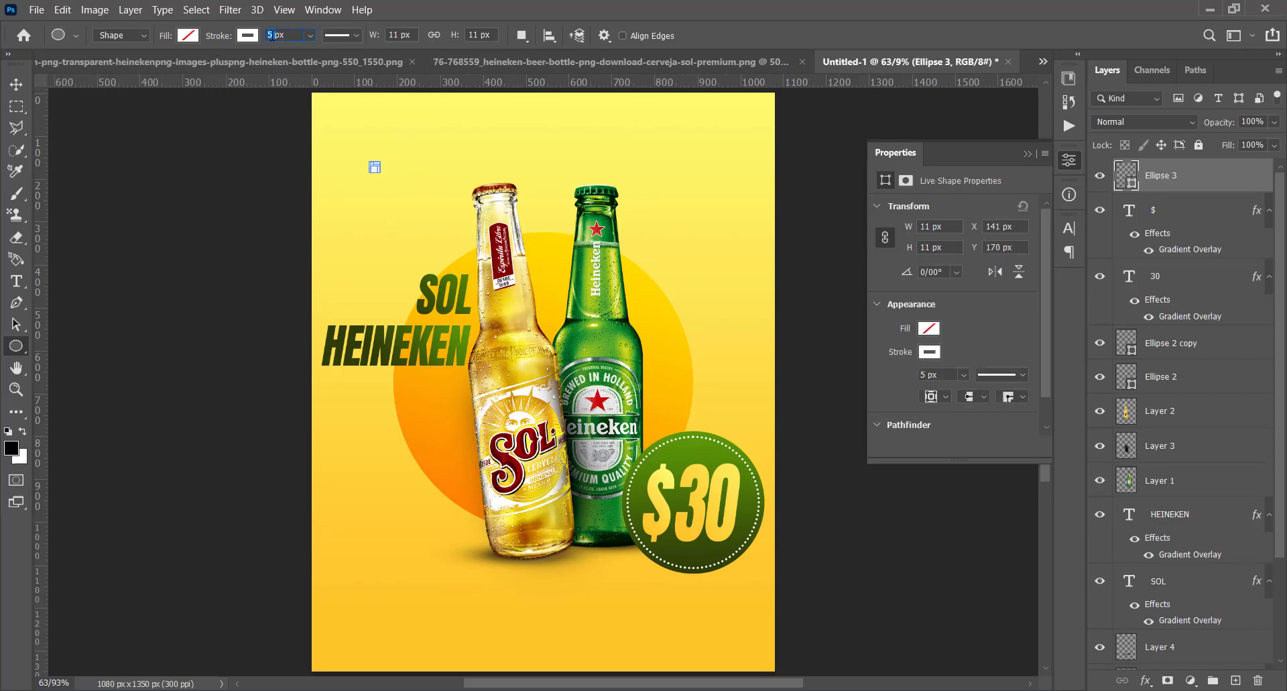
click(16, 83)
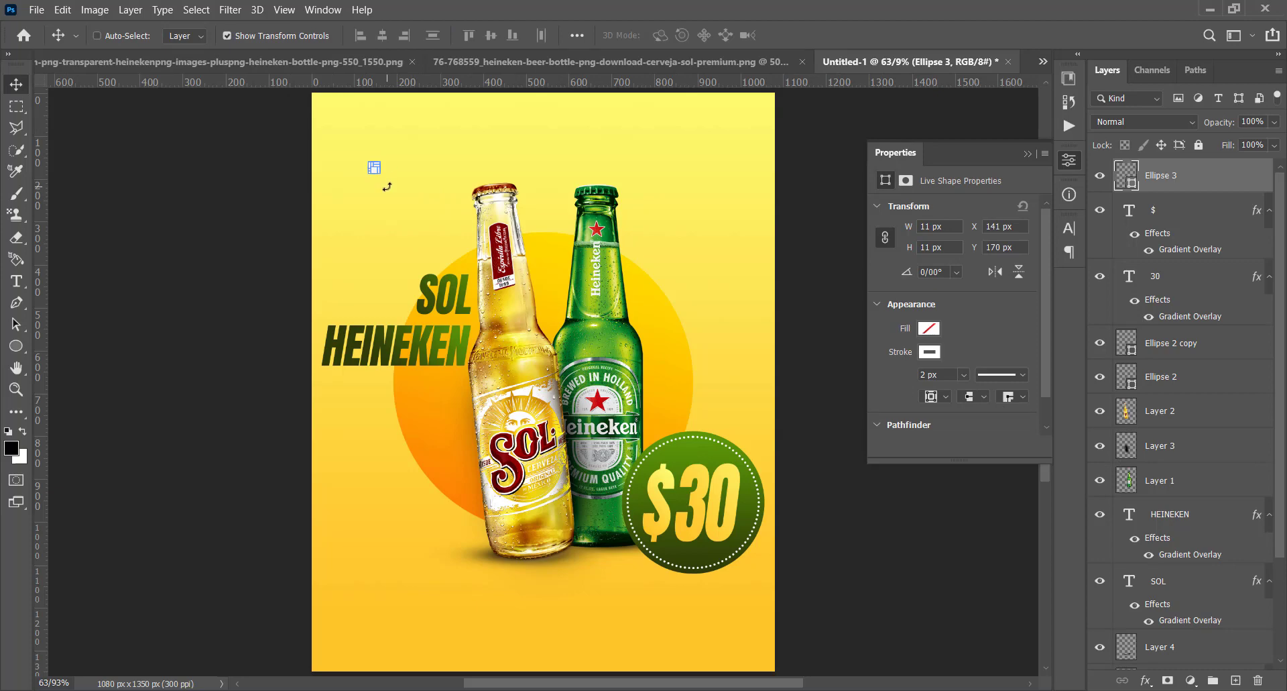
Duplicate the small ring into three rows of eight, combining four rings into a smart object to copy
key(z)
drag(381, 161, 435, 204)
click(21, 86)
drag(436, 199, 463, 197)
drag(439, 196, 416, 244)
key(z)
shift+click(1226, 282)
right_click(1225, 282)
click(1113, 276)
key(v)
drag(416, 244, 513, 244)
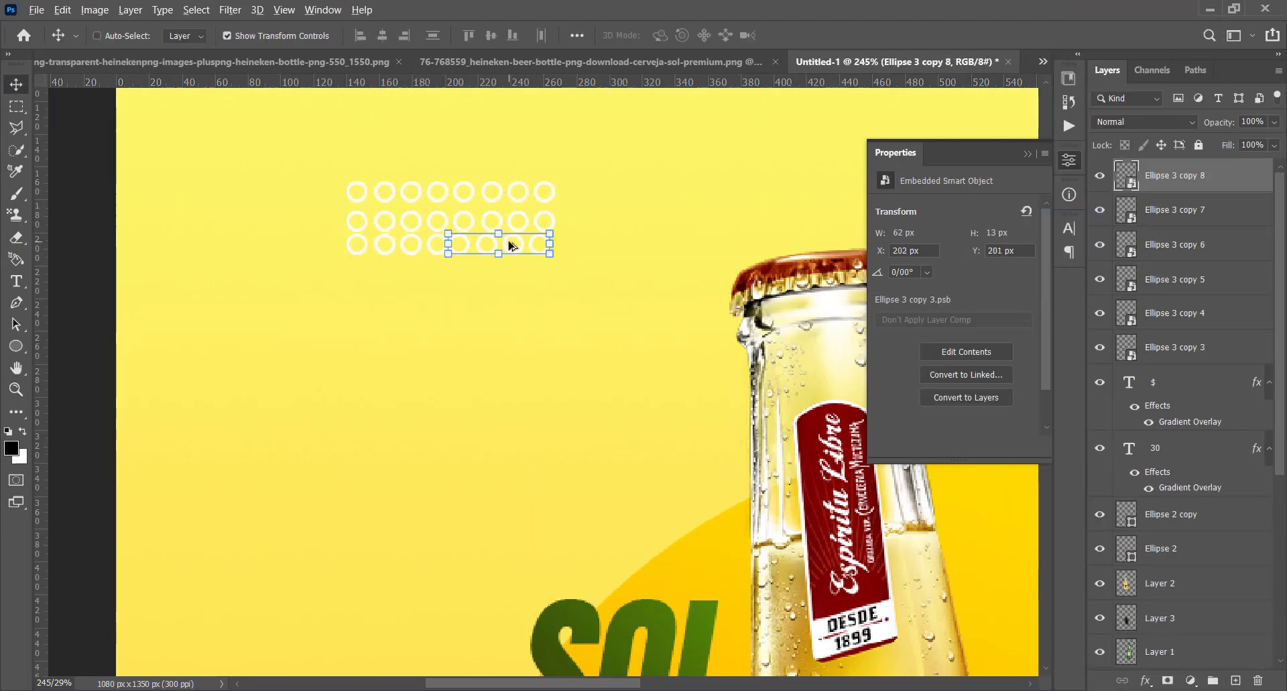
Nudge both halves of the top ring row down 3 px to tighten its spacing with the row below
ctrl+click(529, 197)
ctrl+click(537, 199)
key(Down)
key(Down)
key(Down)
click(1184, 216)
key(Down)
key(Down)
key(Down)
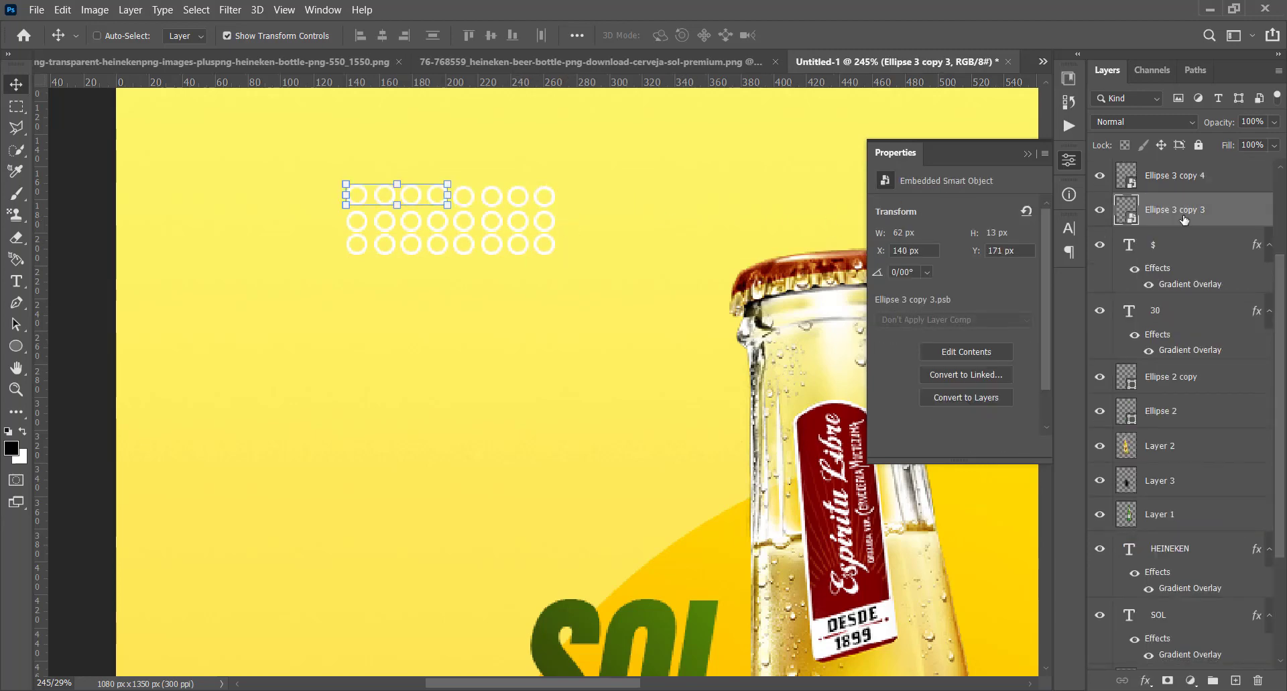
Combine the two halves of the top ring row into a single smart object
right_click(1200, 191)
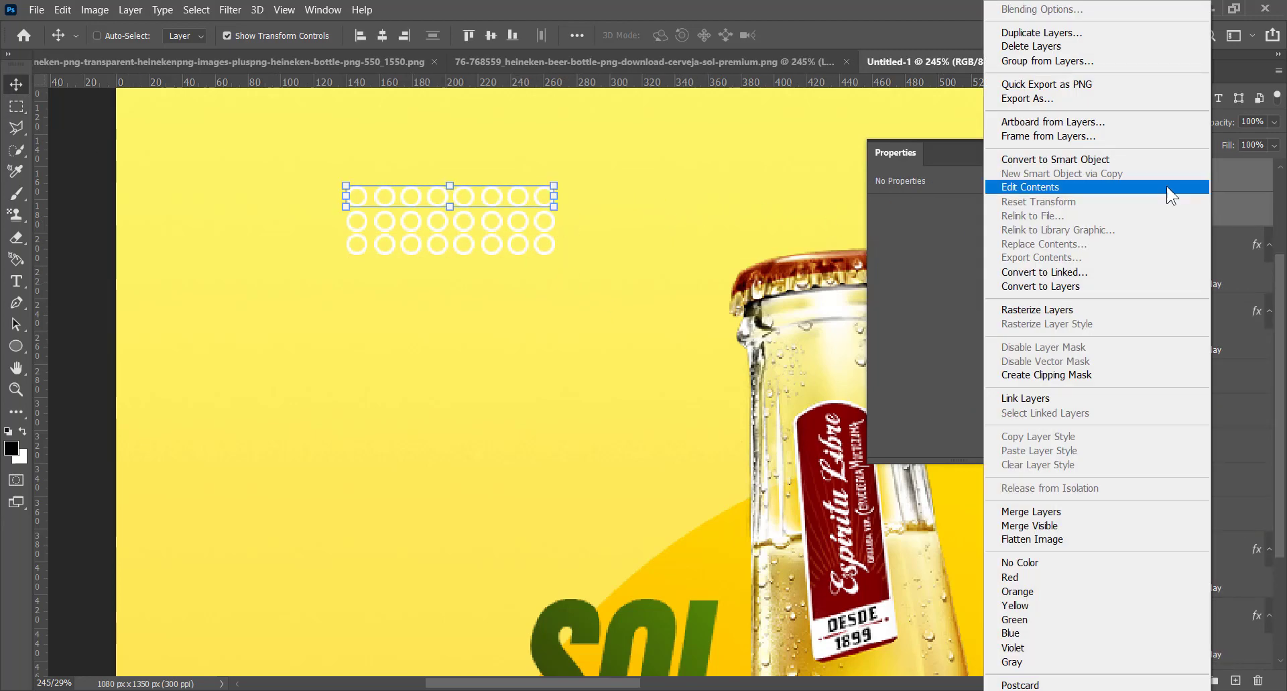
key(Escape)
click(1146, 680)
click(1140, 609)
drag(1080, 152, 1035, 159)
click(1168, 219)
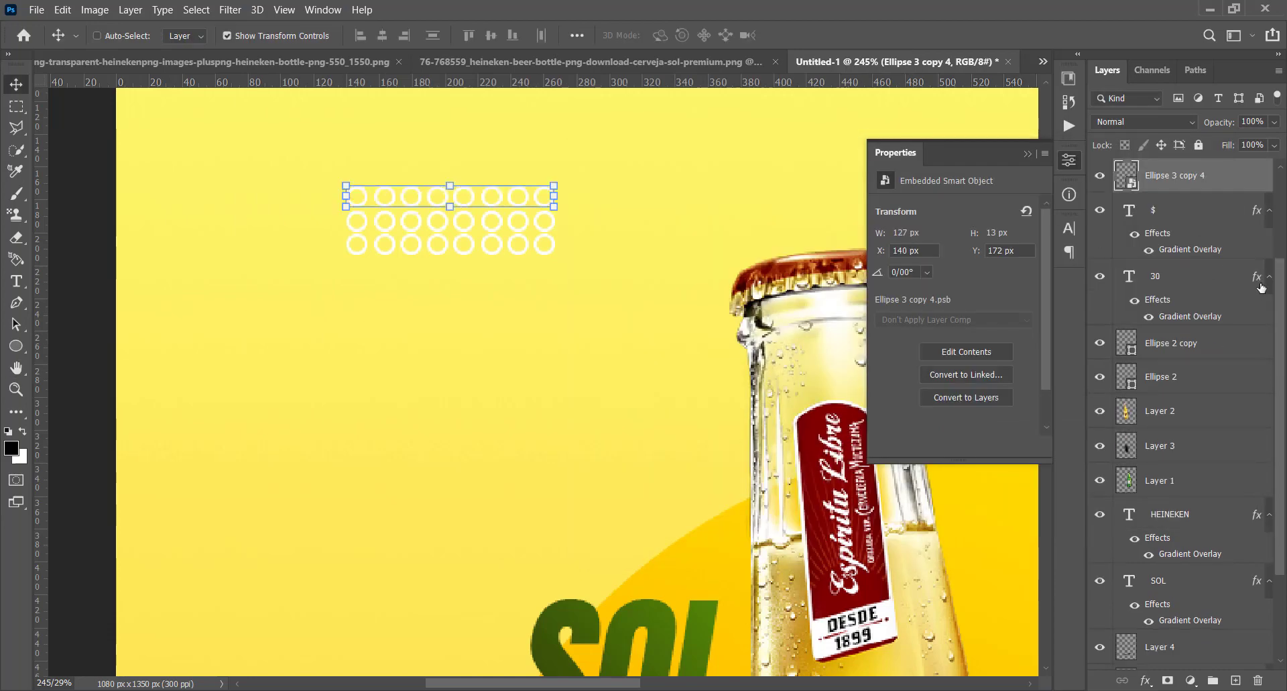
Select the layers of all three ring rows and convert them into one smart object
scroll(1183, 214, up, 5)
shift+click(1183, 177)
right_click(1164, 278)
click(1032, 248)
Apply a golden-orange Color Overlay in Normal mode at 100% opacity to the ring pattern
click(1146, 680)
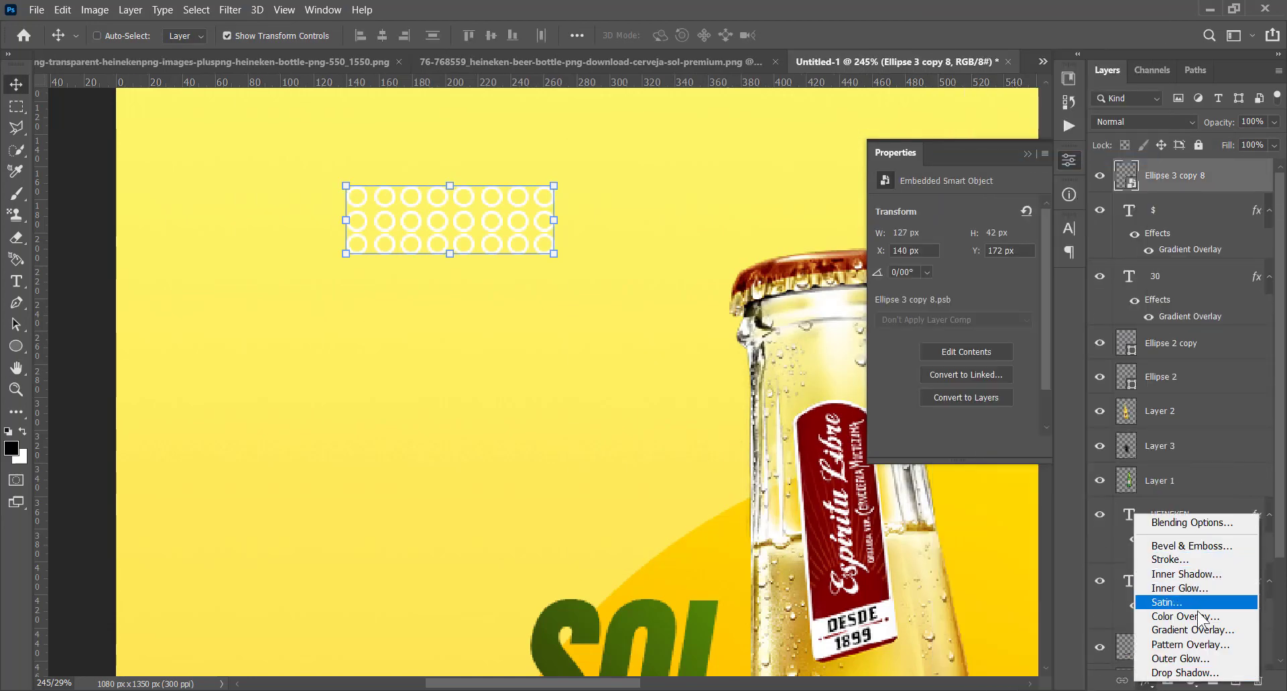
click(1131, 471)
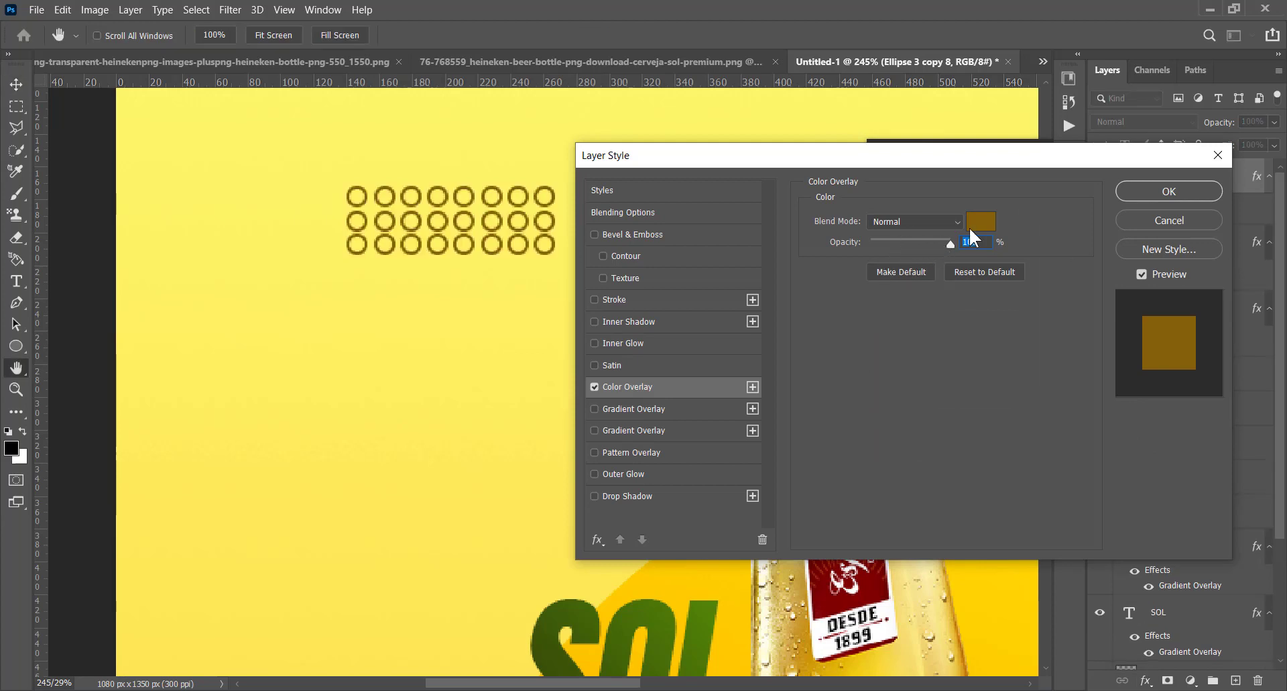
click(973, 225)
drag(1048, 348, 1056, 259)
click(1185, 220)
click(1167, 191)
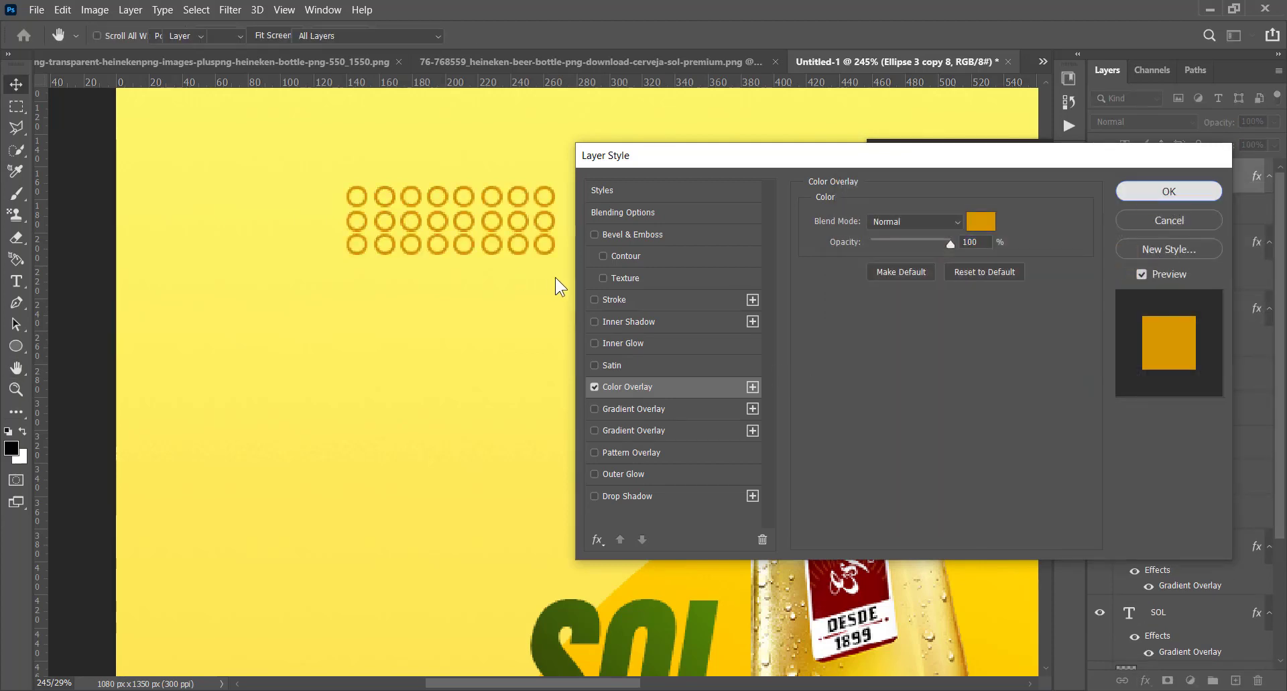
Rotate the ring pattern to about -25.17° near the poster's upper-left corner and lower its opacity to 44%
drag(483, 227, 590, 335)
drag(526, 402, 355, 194)
key(Return)
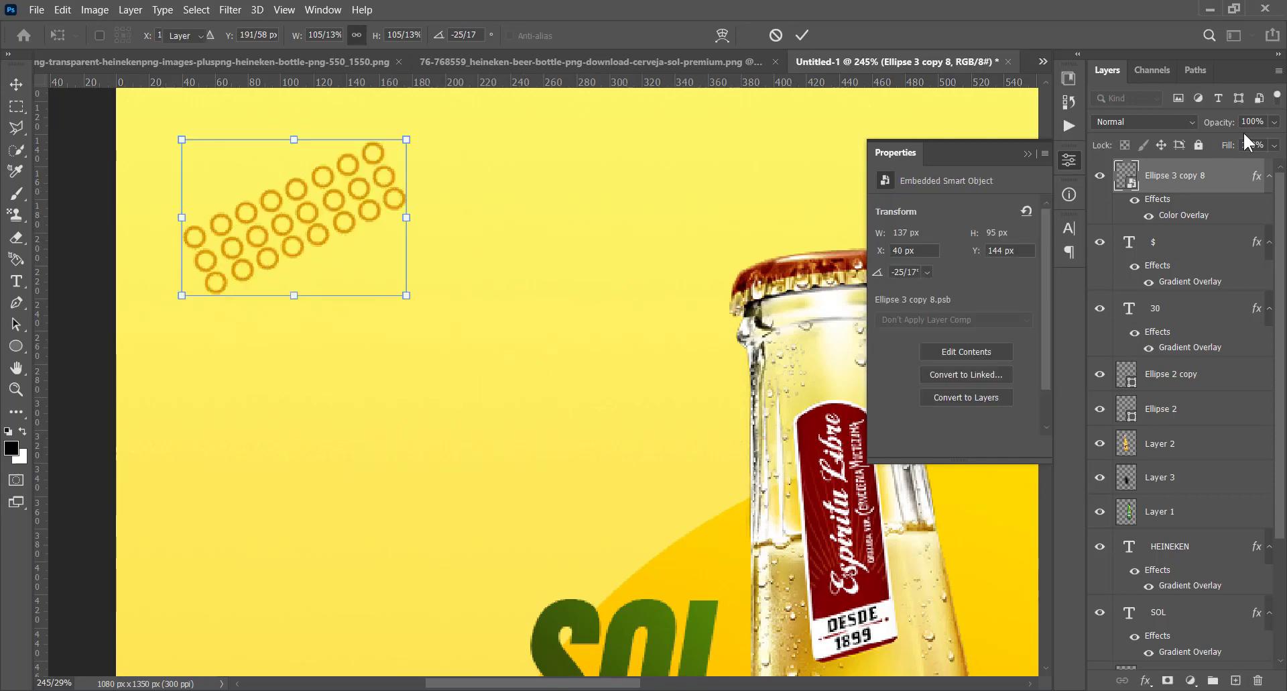
drag(1219, 127, 1173, 134)
key(ctrl+0)
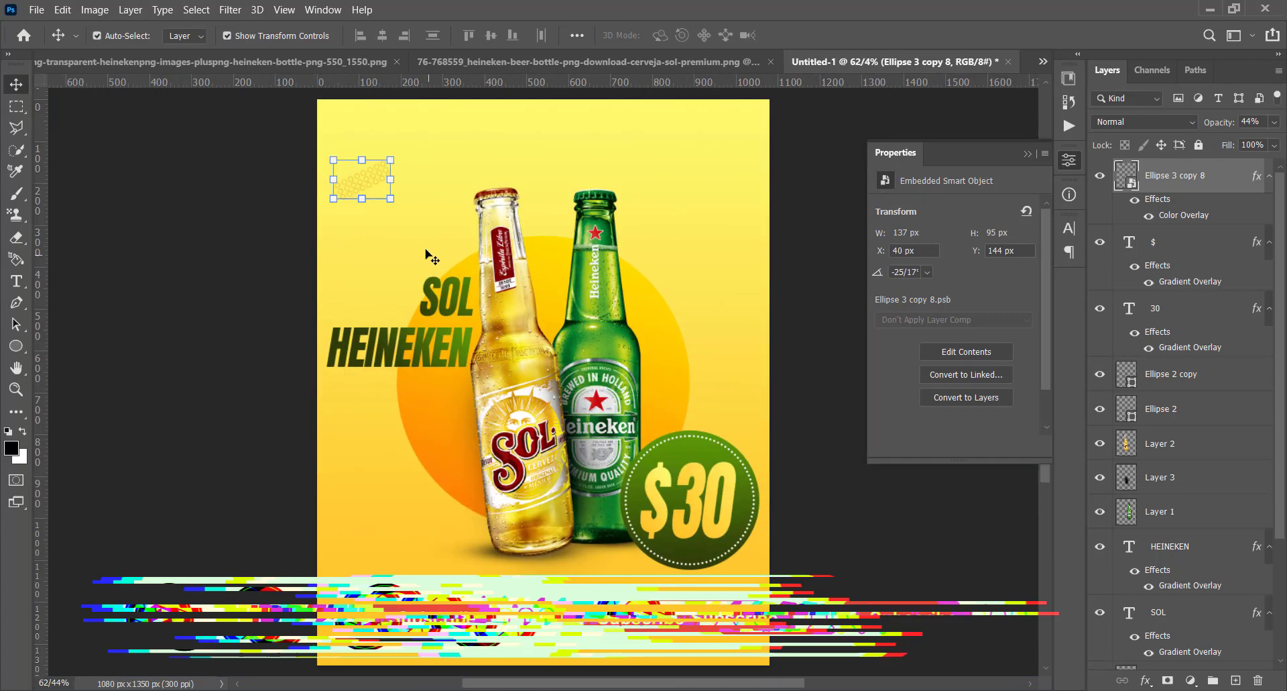
Duplicate the ring pattern, place the copy just above the $30 badge and rotate it to about -2.27°
drag(421, 232, 752, 457)
drag(733, 410, 764, 442)
key(Return)
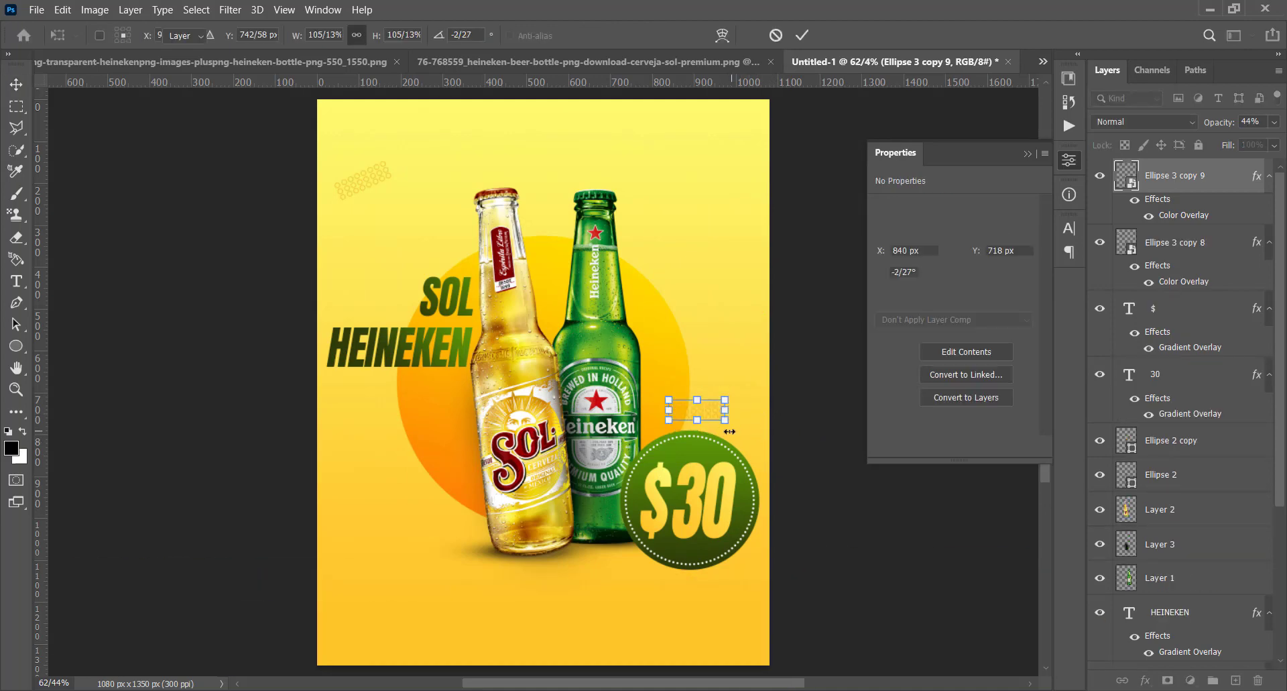
Draw an unfilled circle about 424 px wide overlapping the poster's upper-right corner
scroll(661, 513, up, 1)
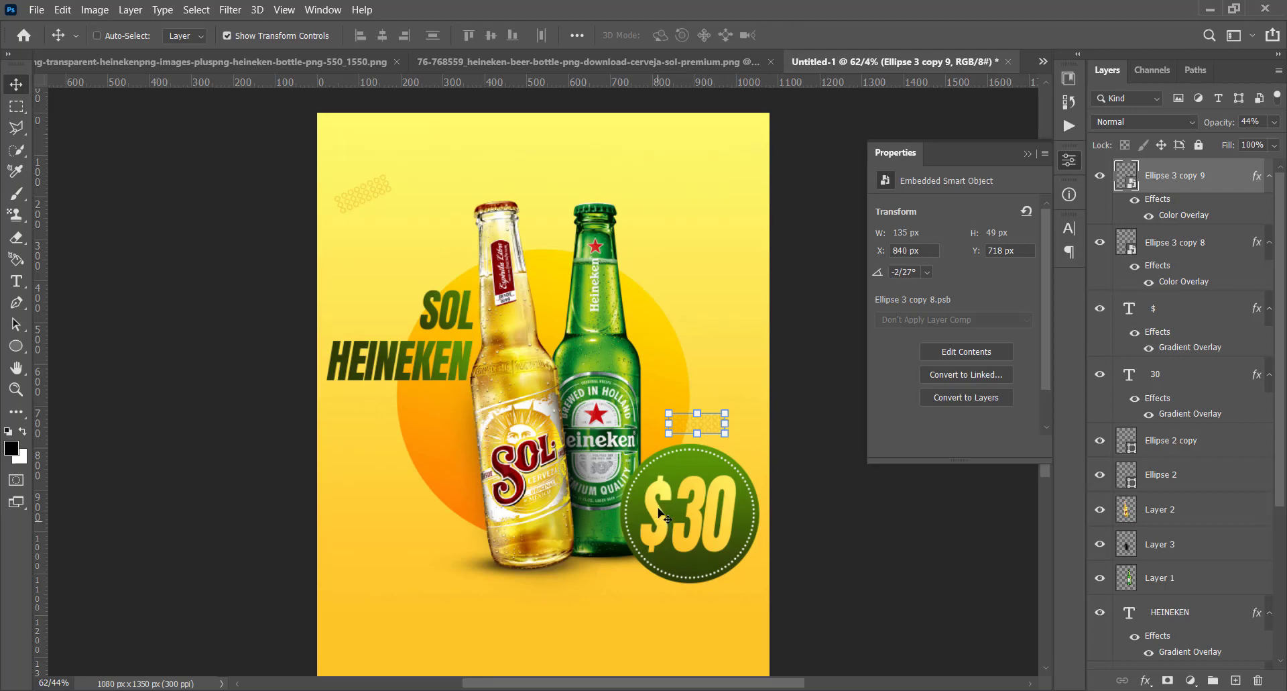
scroll(636, 437, down, 5)
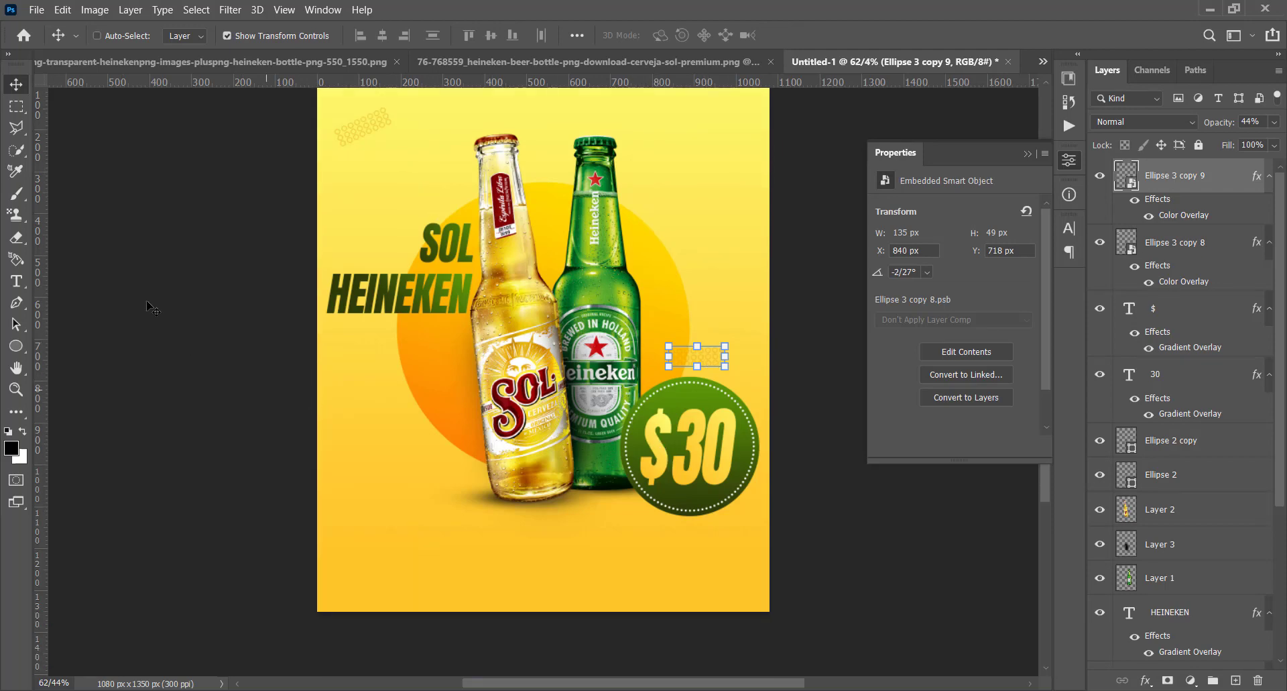
scroll(650, 437, up, 2)
drag(1046, 467, 1045, 433)
click(12, 348)
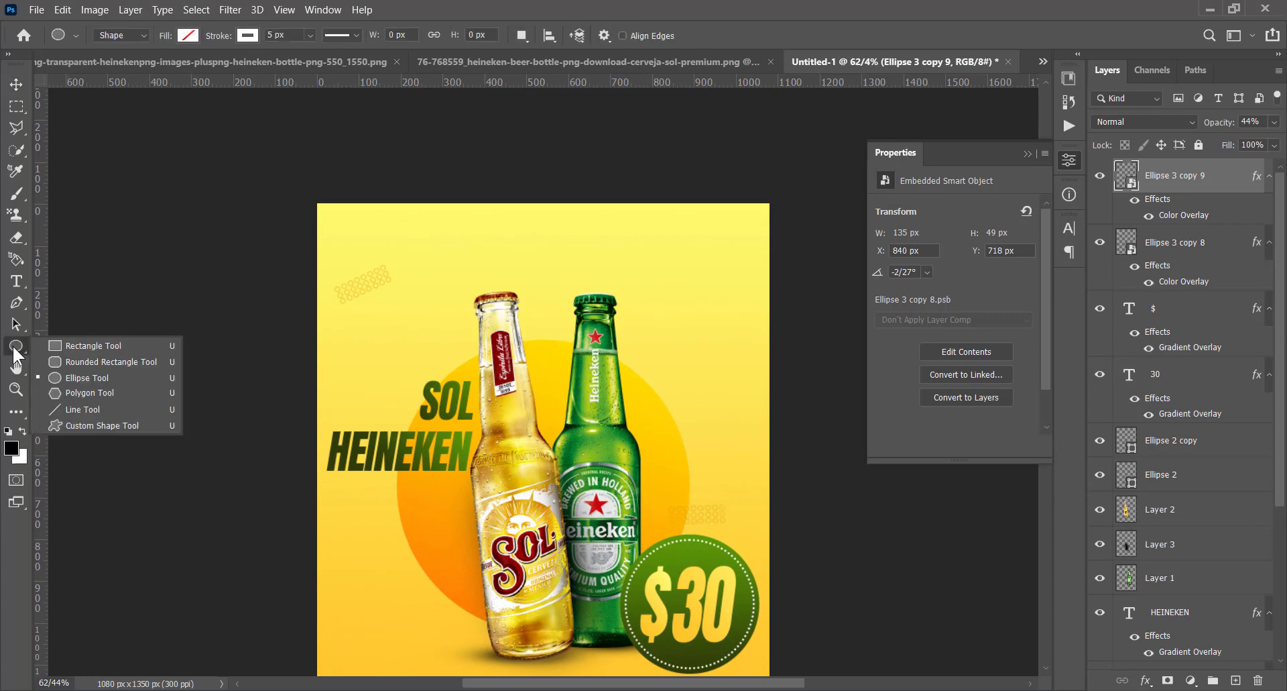
mouse_move(635, 220)
mouse_down()
mouse_move(834, 267)
mouse_move(842, 340)
mouse_up()
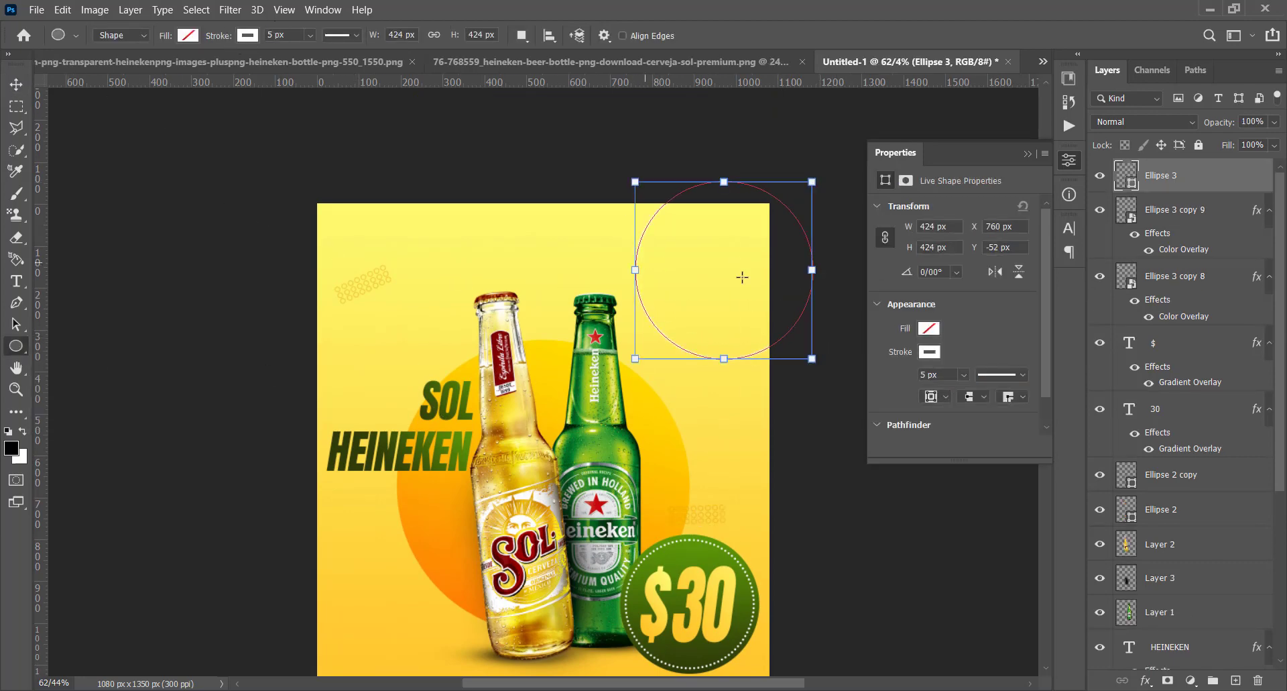
Give the upper-right circle a yellow stroke 10 px wide
click(940, 352)
click(1010, 439)
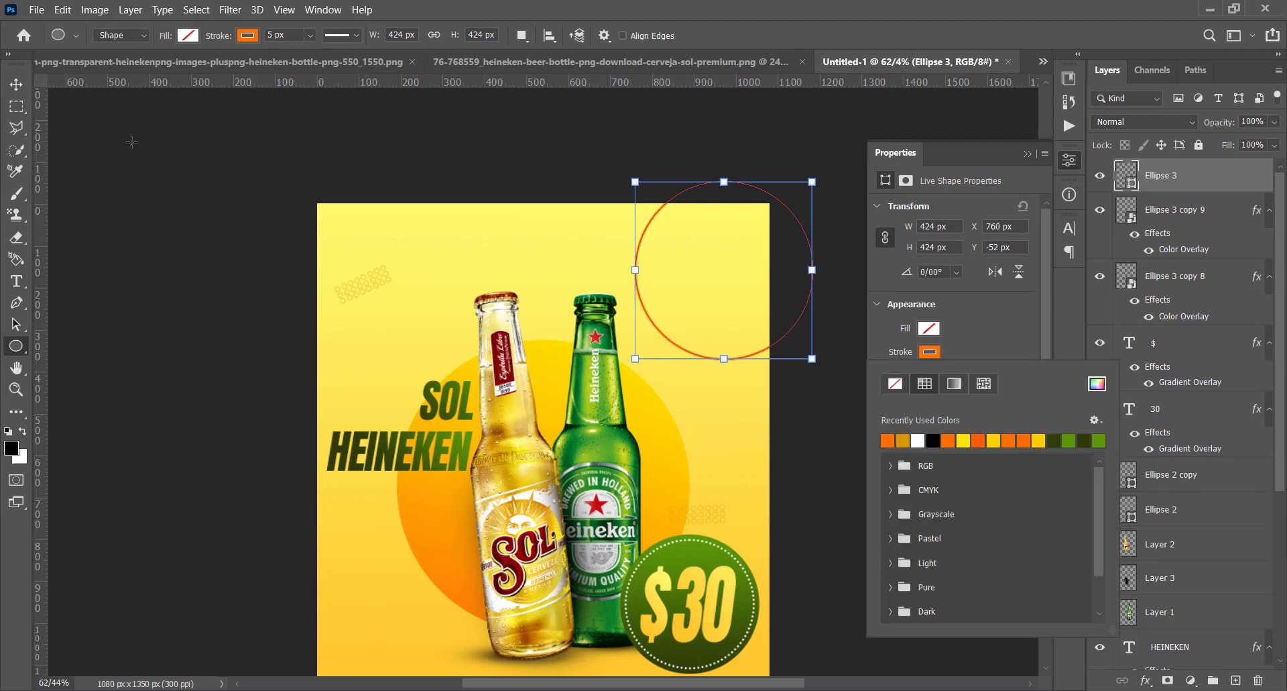
click(994, 439)
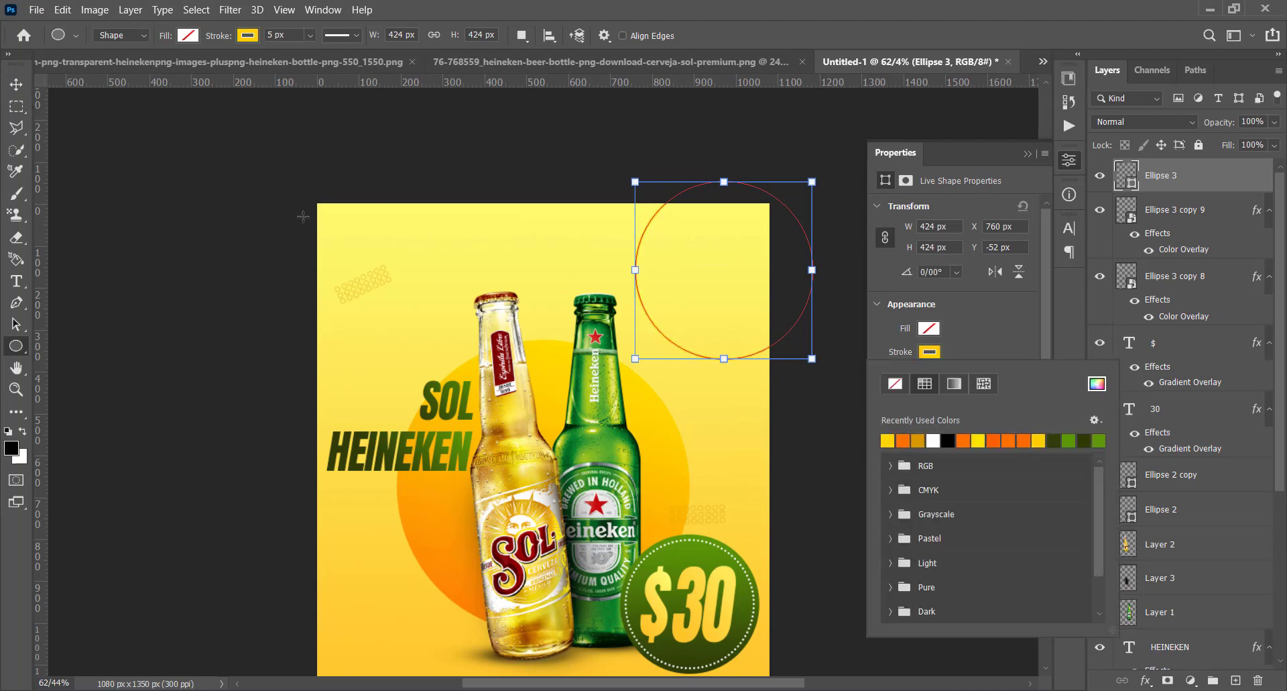
key(v)
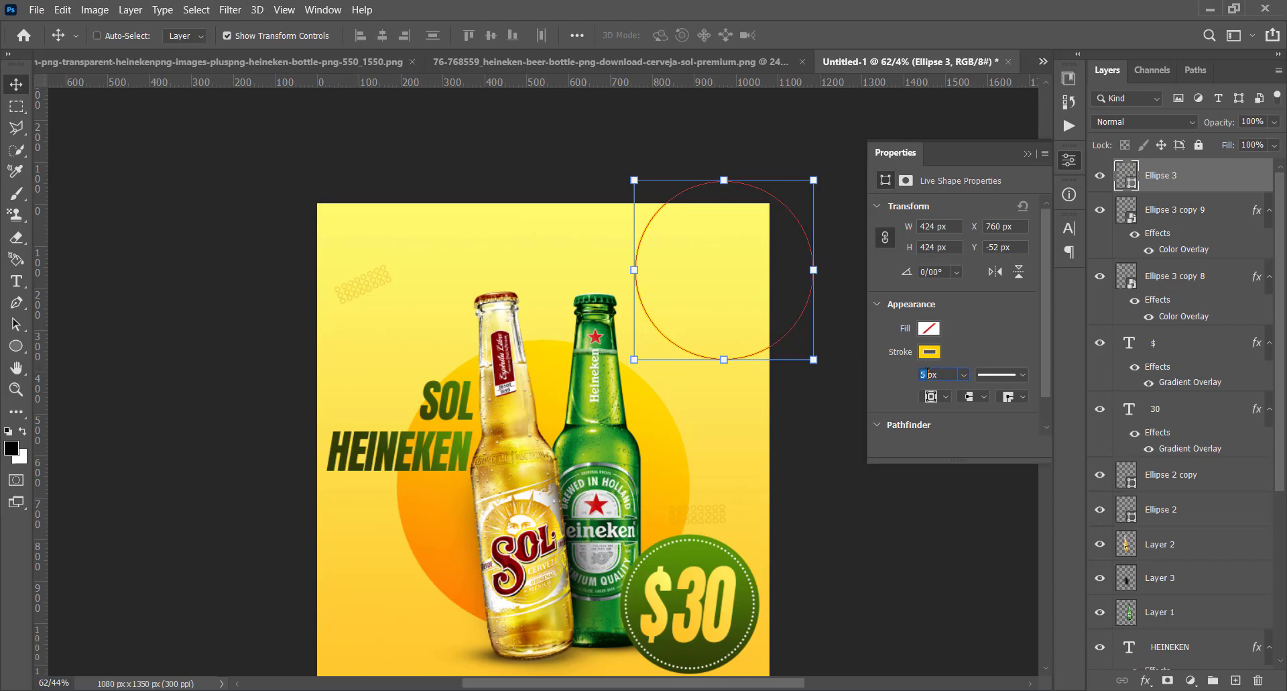
key(Return)
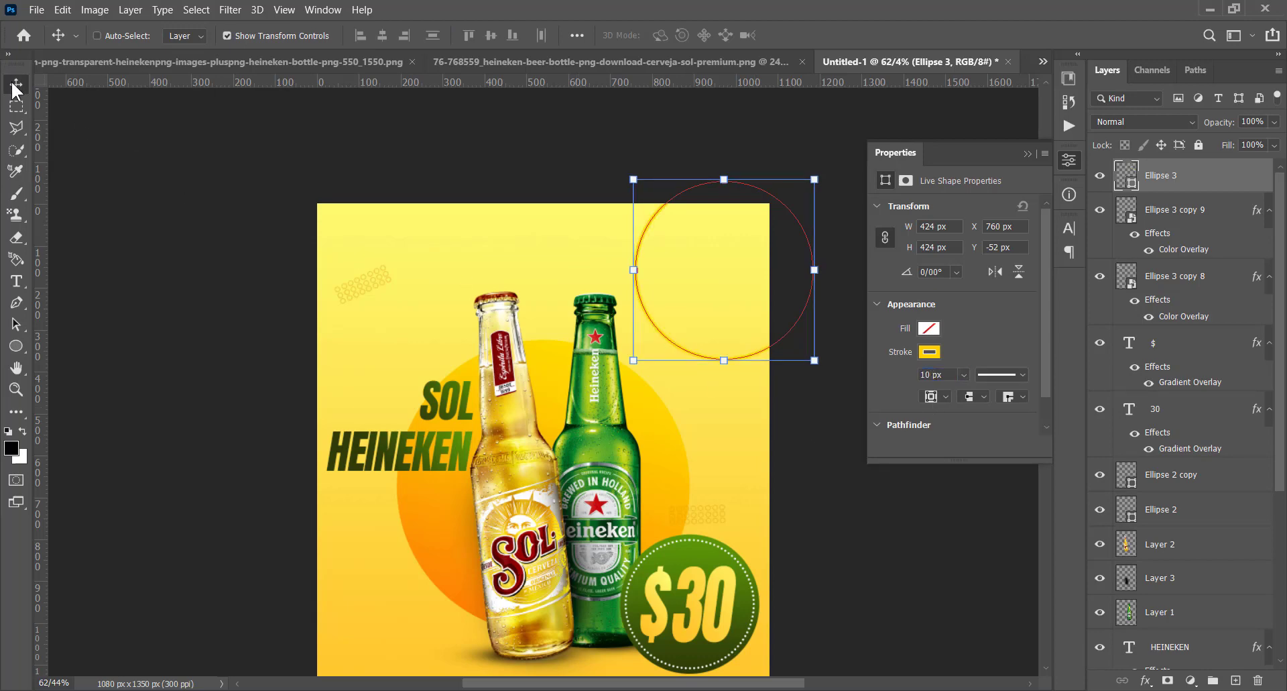
Move the yellow circle outline further off the poster's upper-right corner and lower its opacity to 67%
drag(736, 302, 757, 260)
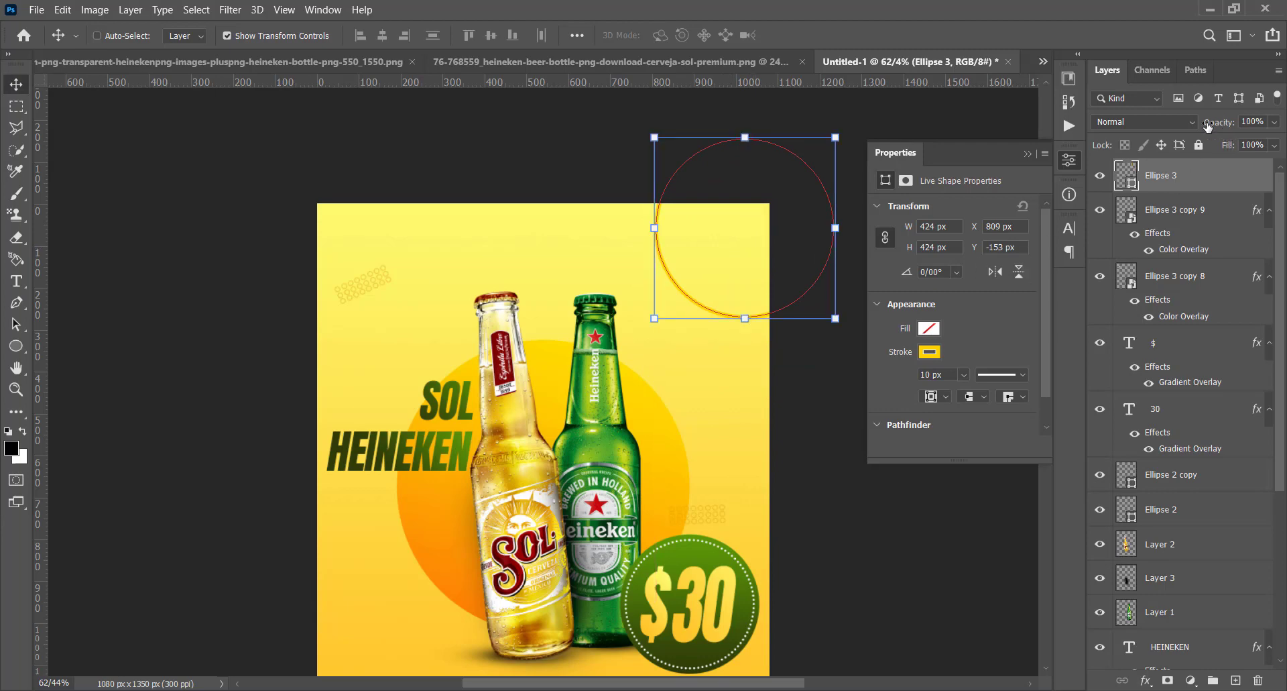
drag(1208, 126, 37, 111)
Create a paragraph text box with Lorem ipsum placeholder text below the bottles
drag(669, 454, 655, 320)
key(z)
drag(616, 395, 675, 321)
click(14, 281)
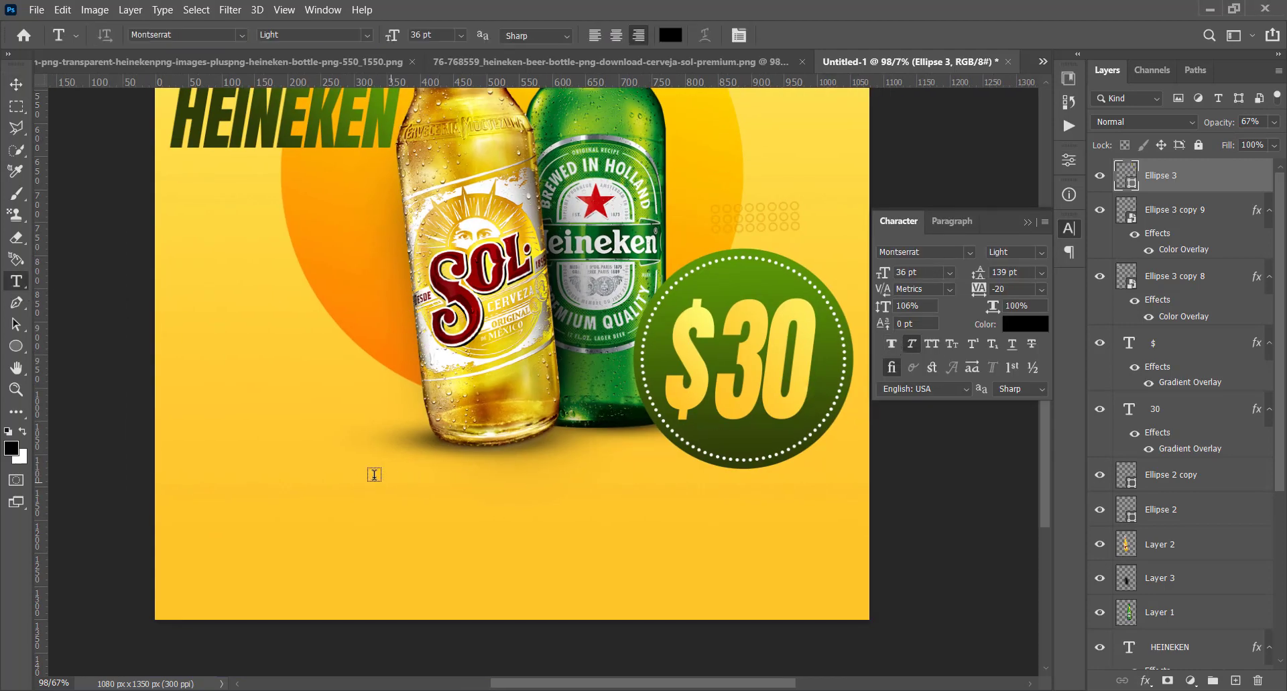
drag(349, 460, 671, 549)
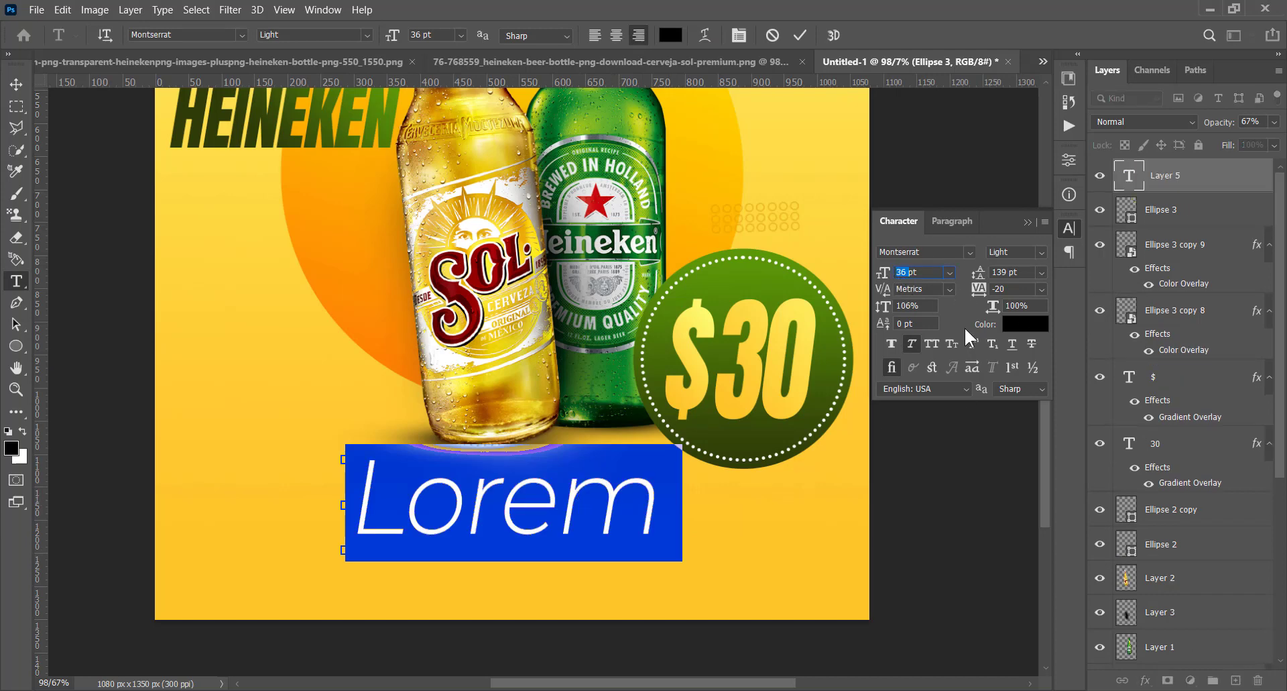
Set the placeholder text size to 8 pt and turn off its faux italic style
text(15)
key(Return)
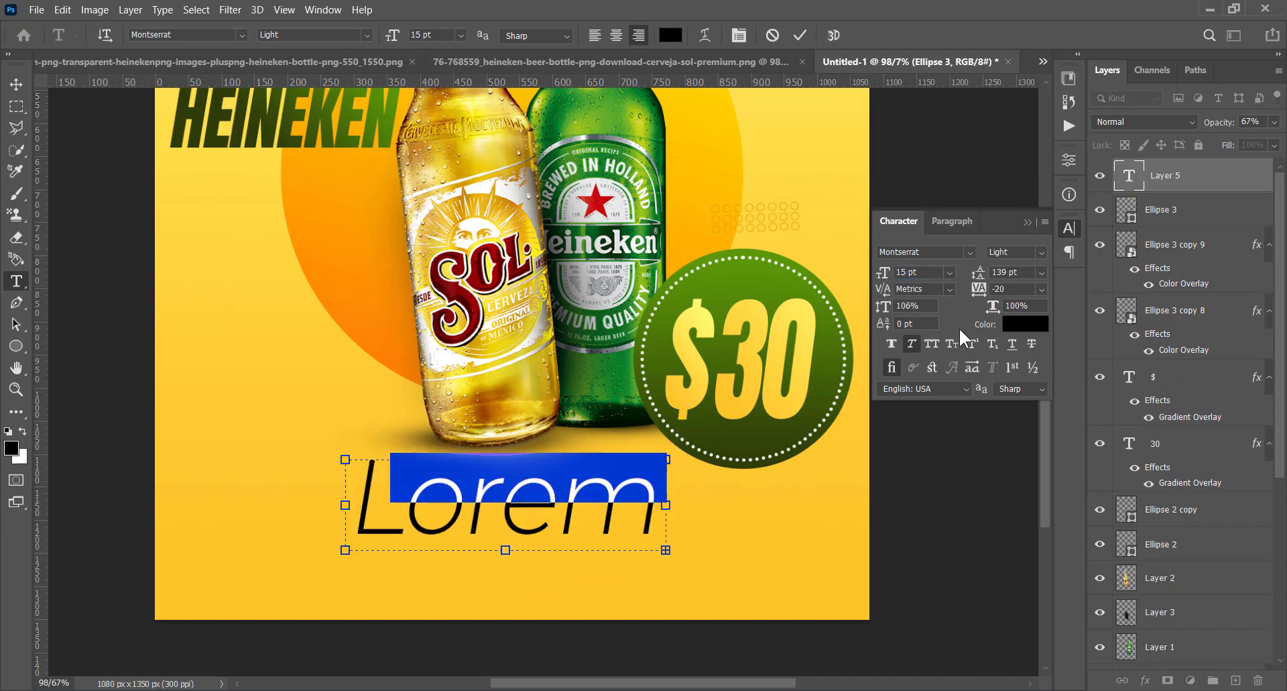
click(912, 344)
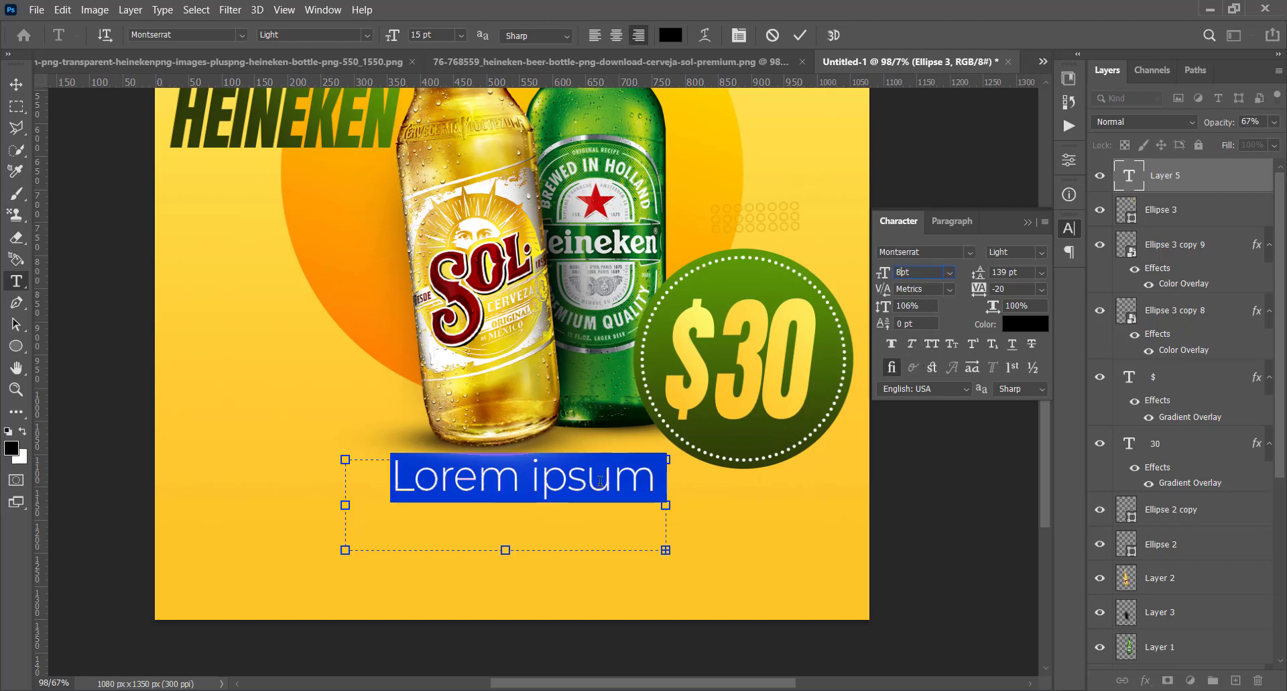
text(8pt)
key(Return)
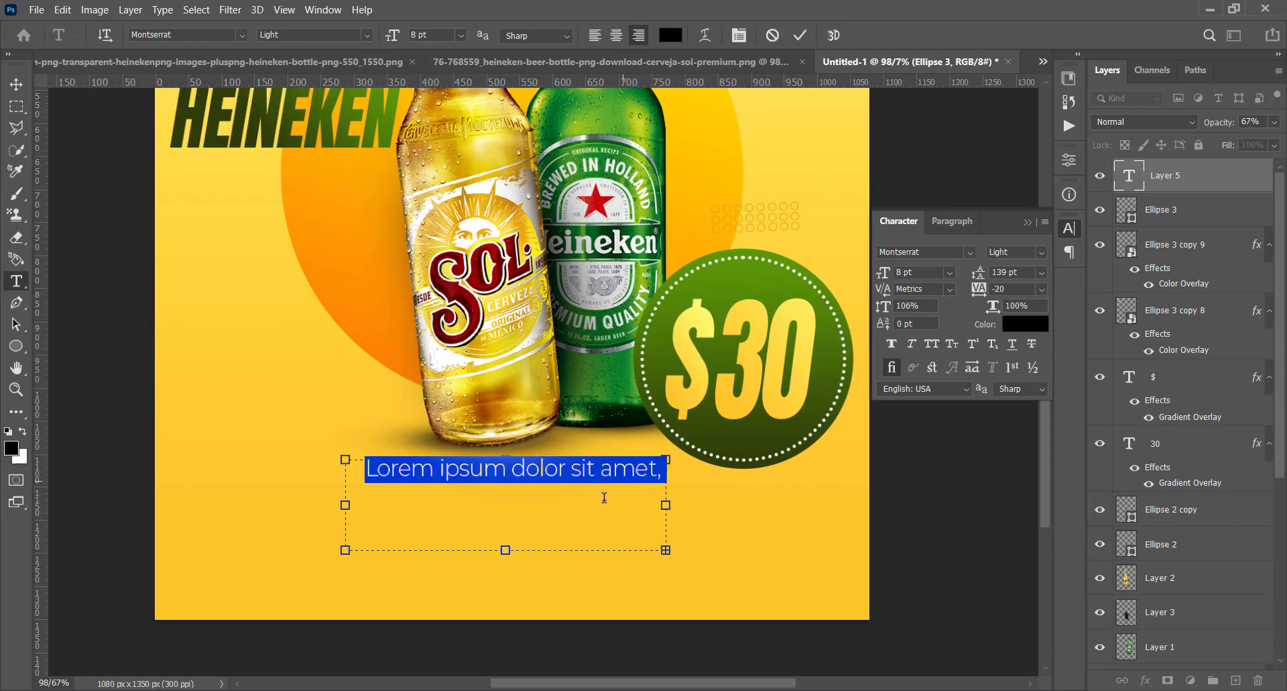
Left-align the placeholder paragraph and tighten its line spacing
drag(980, 284, 946, 281)
drag(1043, 291, 953, 296)
click(951, 221)
click(896, 252)
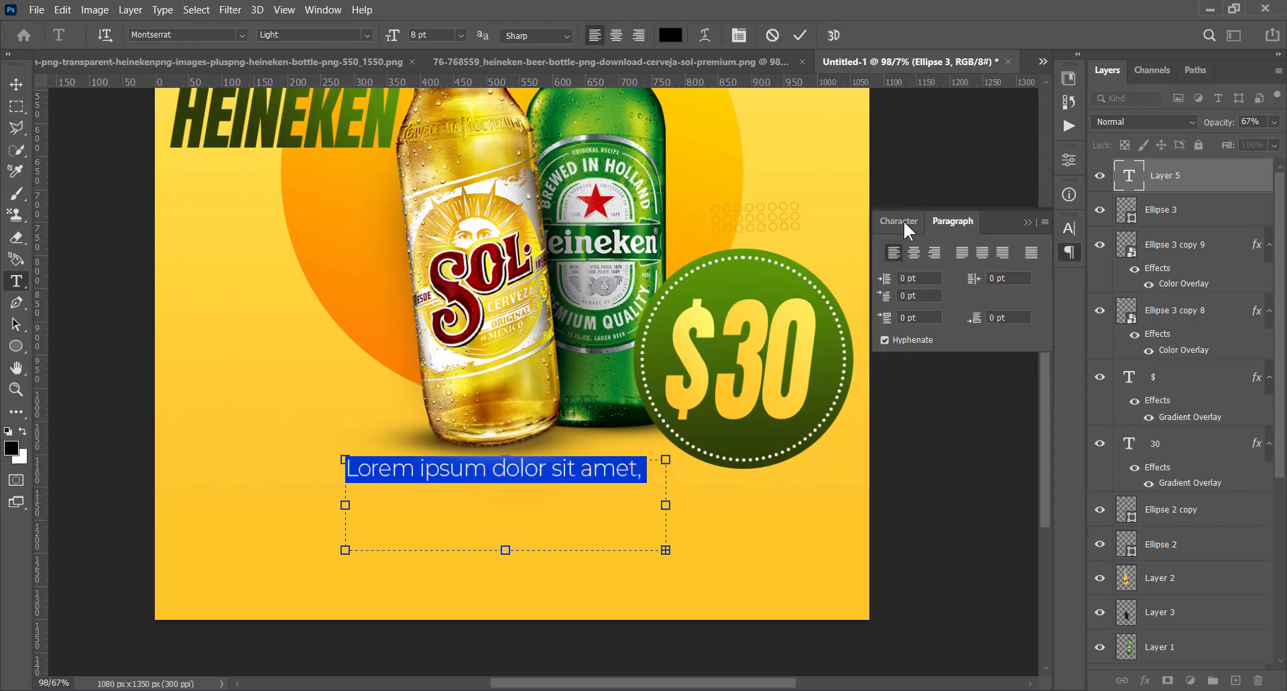
Set the placeholder paragraph to 4 pt with 7 pt leading and shift it slightly down and right below the bottles
click(900, 220)
drag(960, 278, 883, 276)
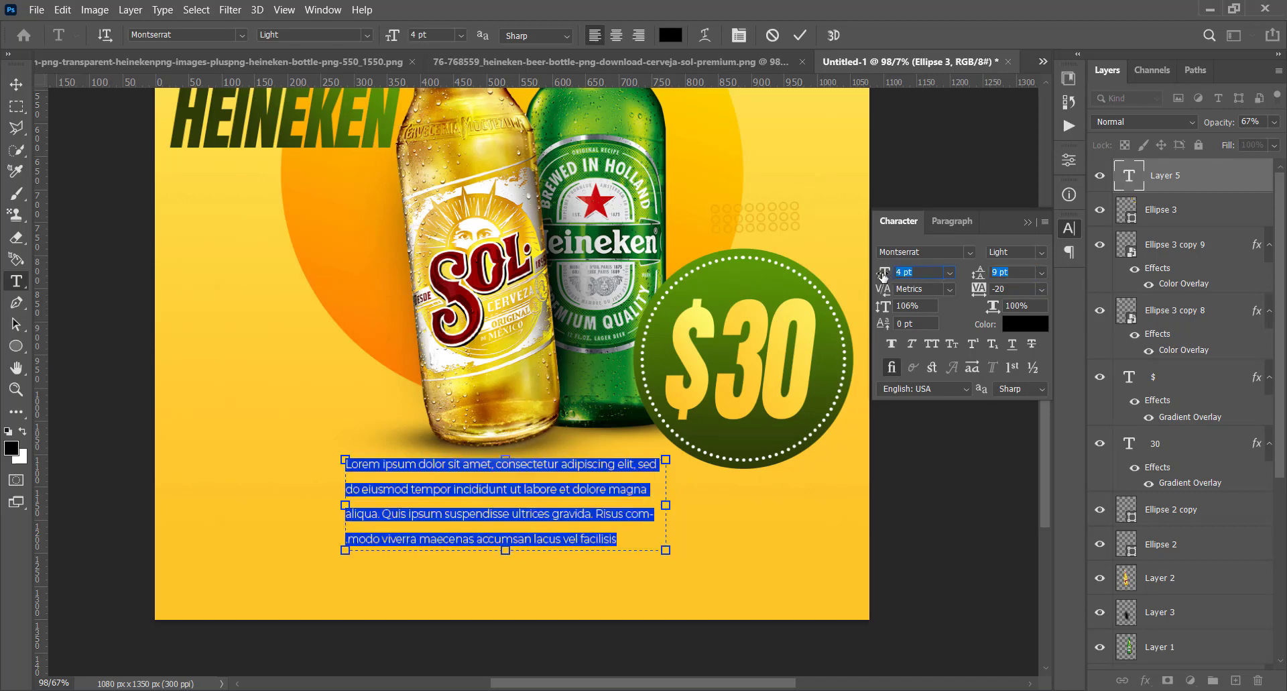
drag(979, 271, 979, 271)
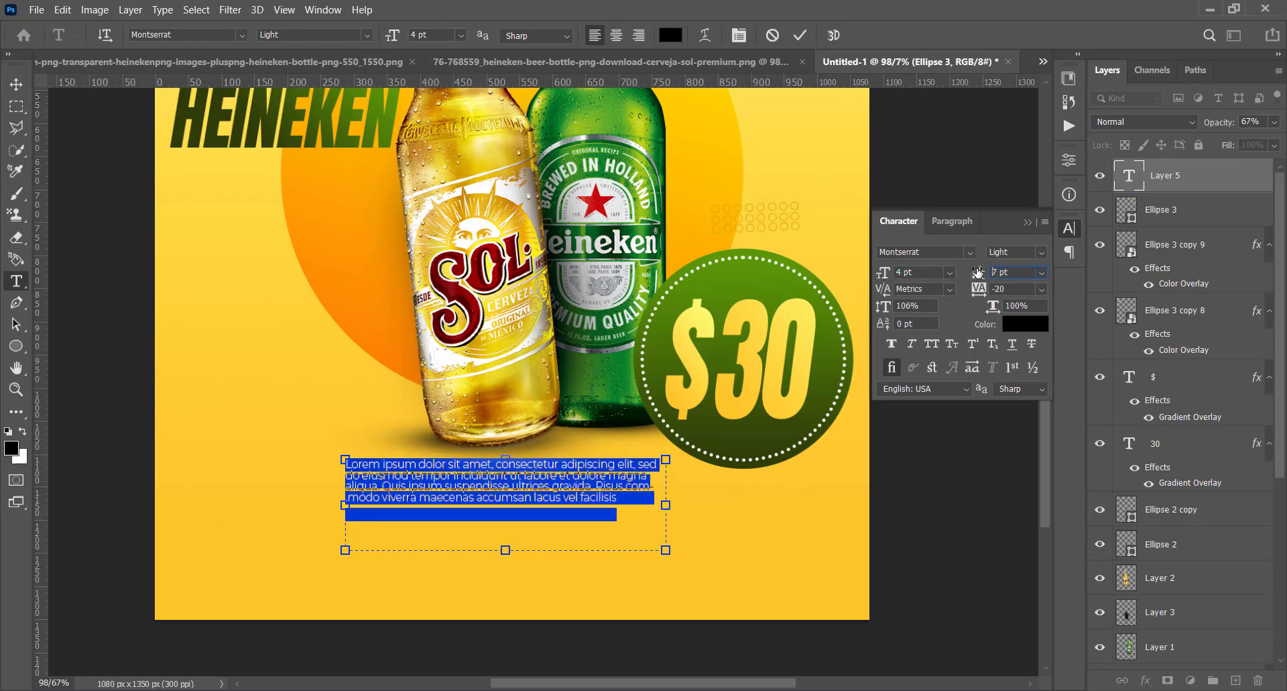
click(16, 84)
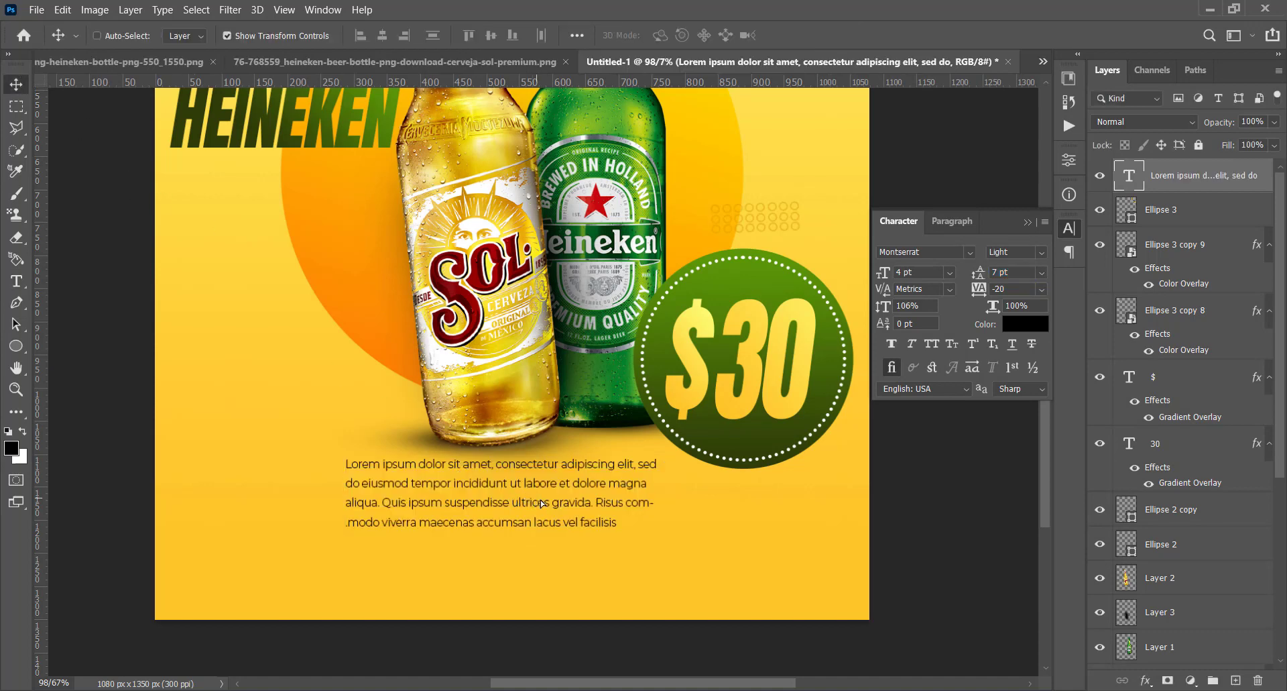
mouse_move(541, 500)
mouse_down()
mouse_move(553, 506)
mouse_move(546, 516)
mouse_up()
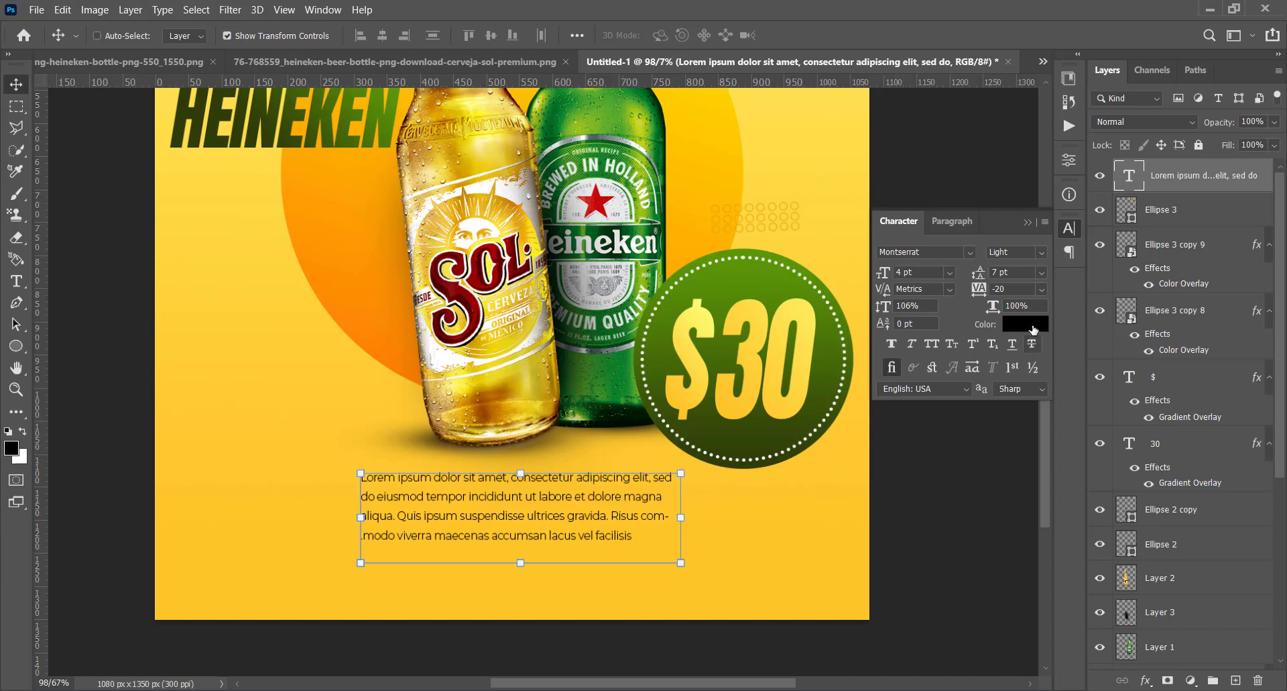
Colour the placeholder paragraph dark brown (914b00), starting from the orange of the circle behind the bottles
click(1025, 324)
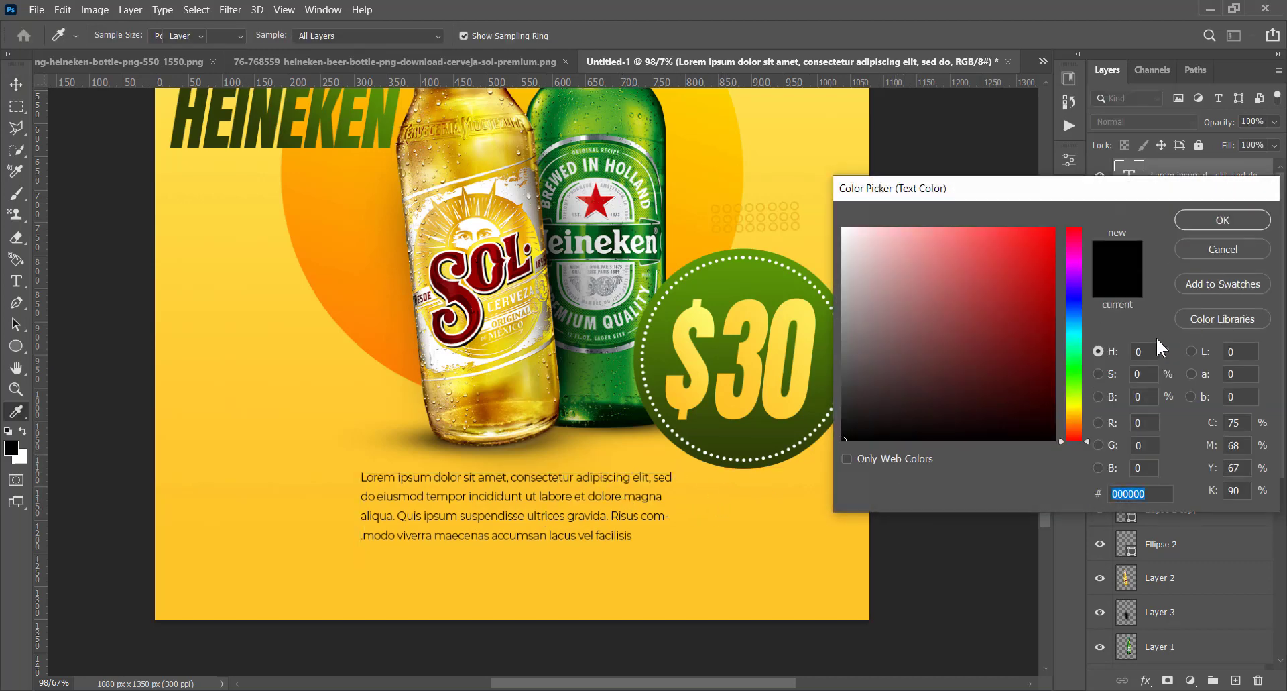
key(Escape)
click(1035, 324)
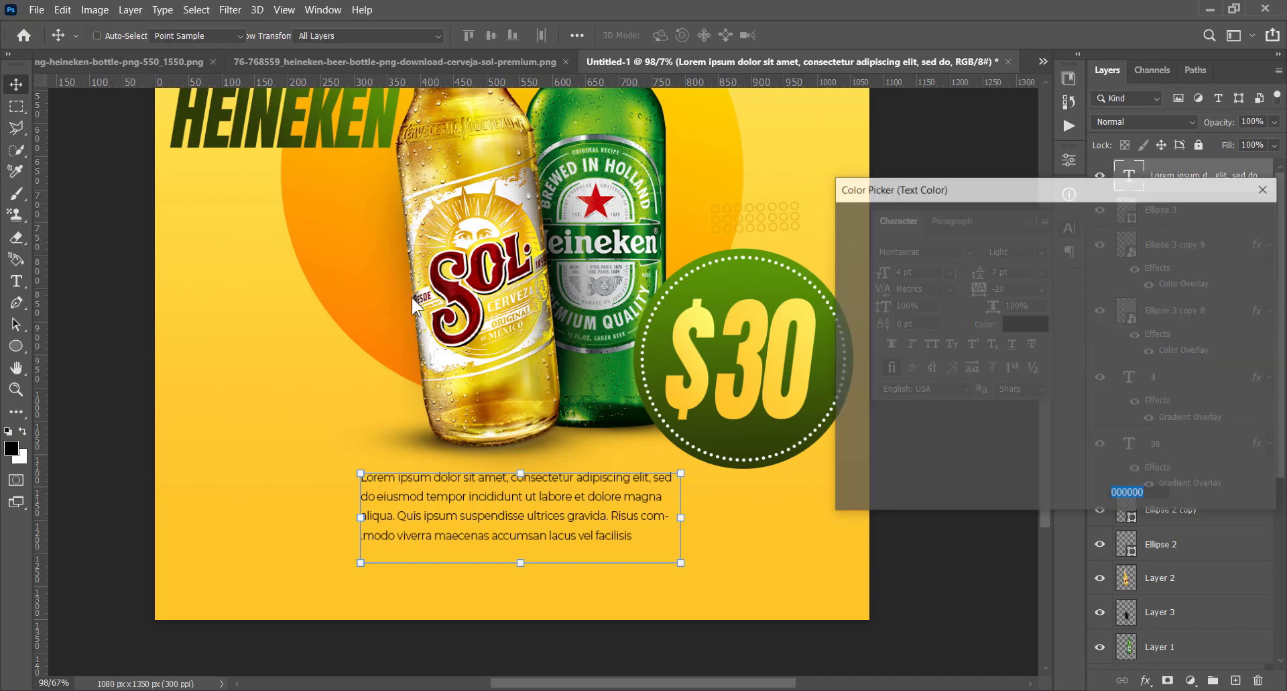
click(388, 342)
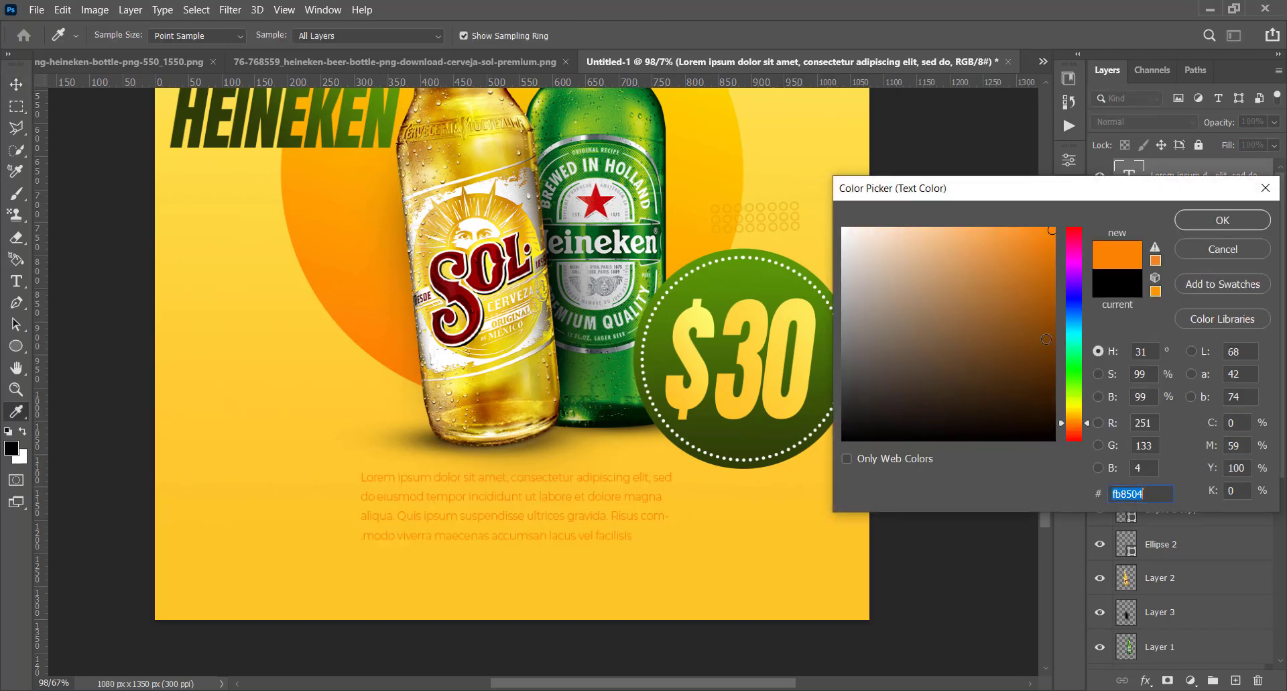
text(804300)
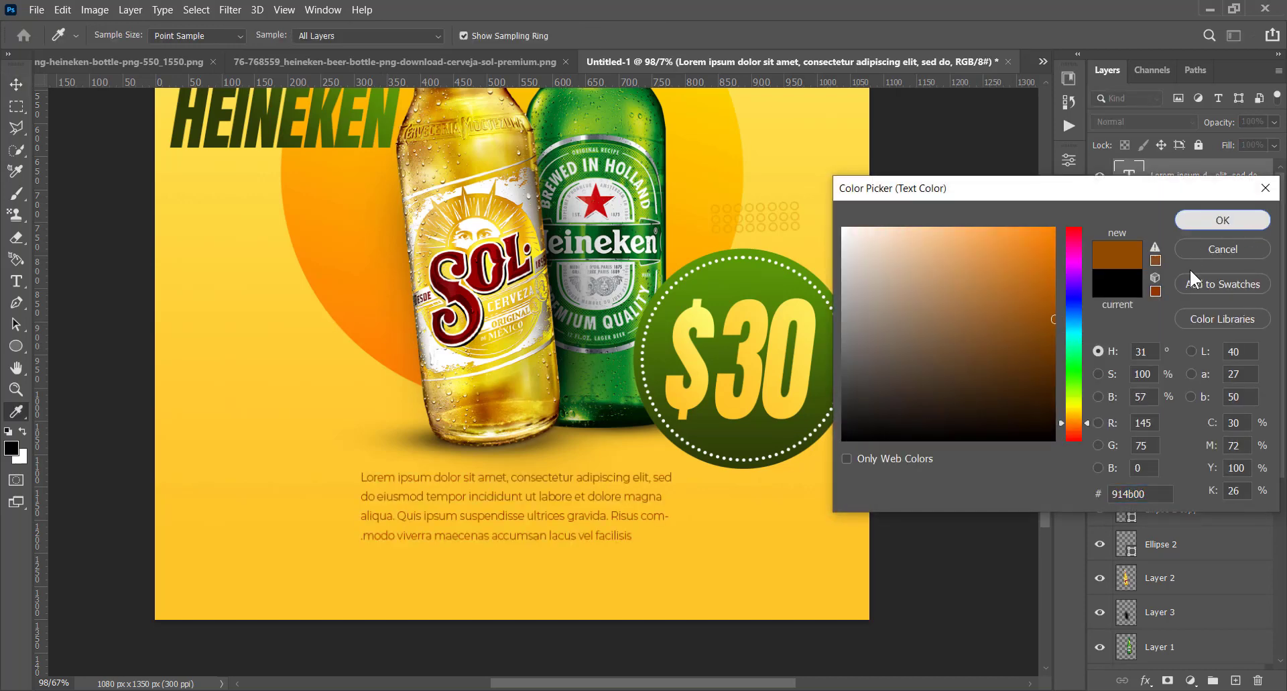
click(1221, 220)
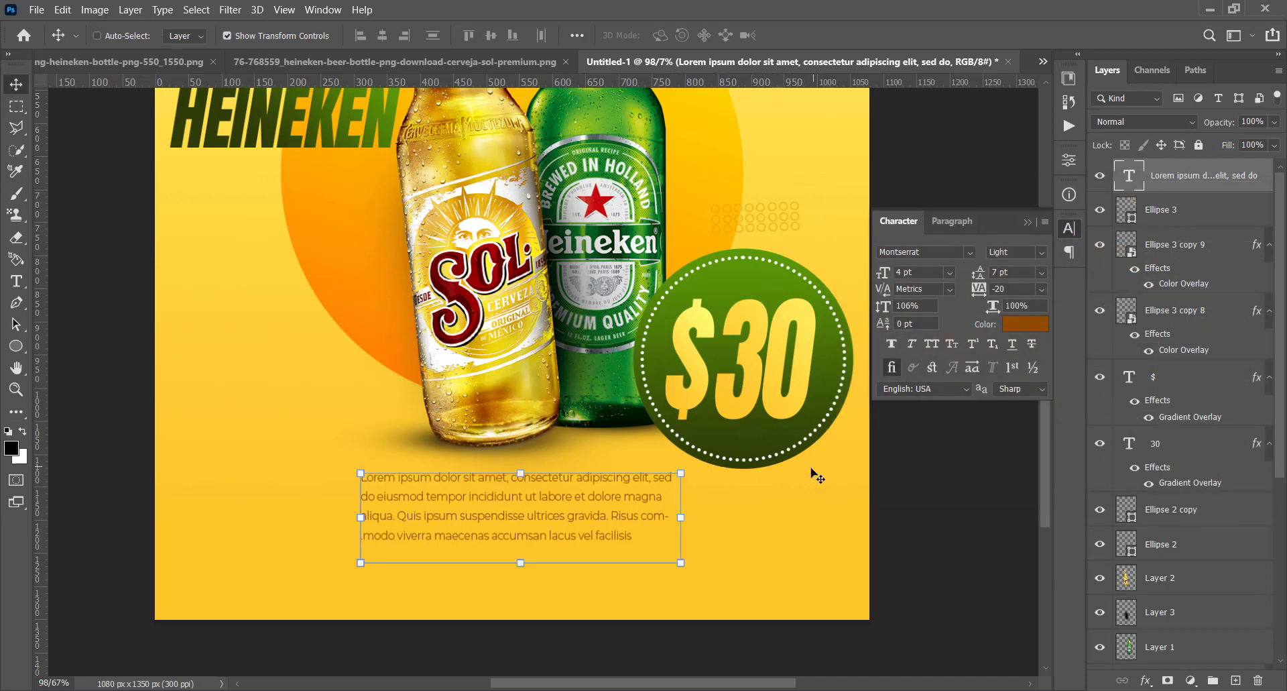
key(ctrl+h)
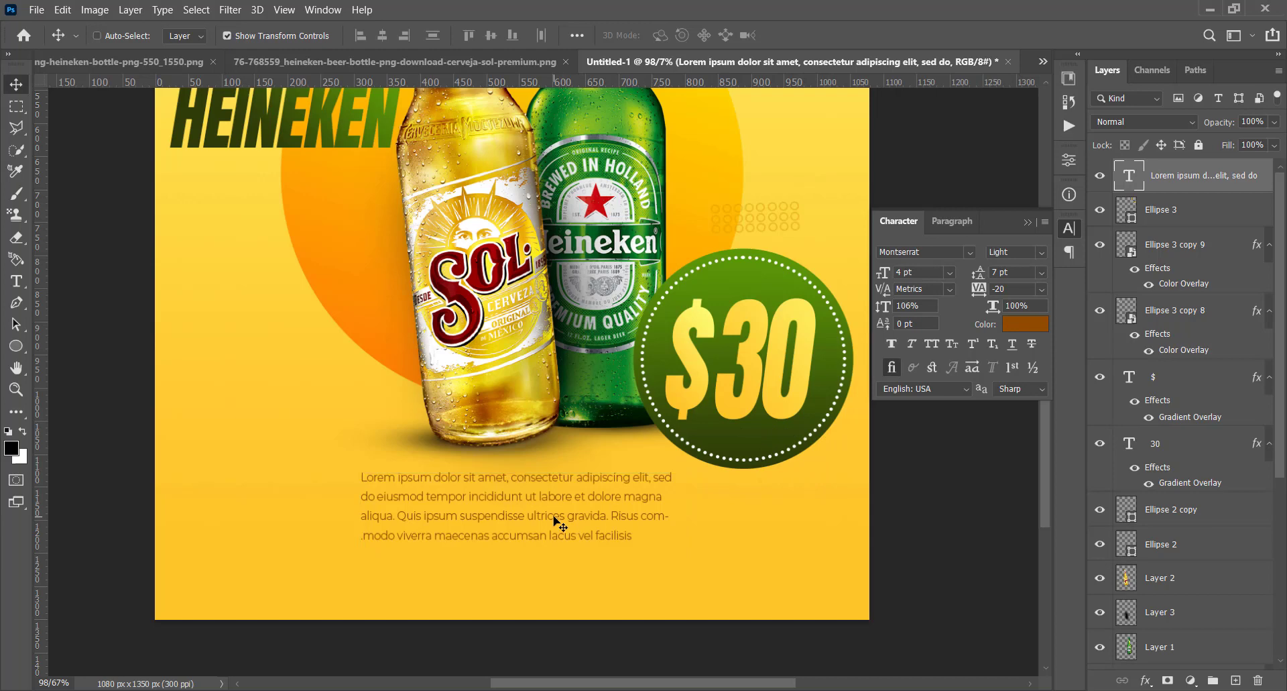
key(ctrl+h)
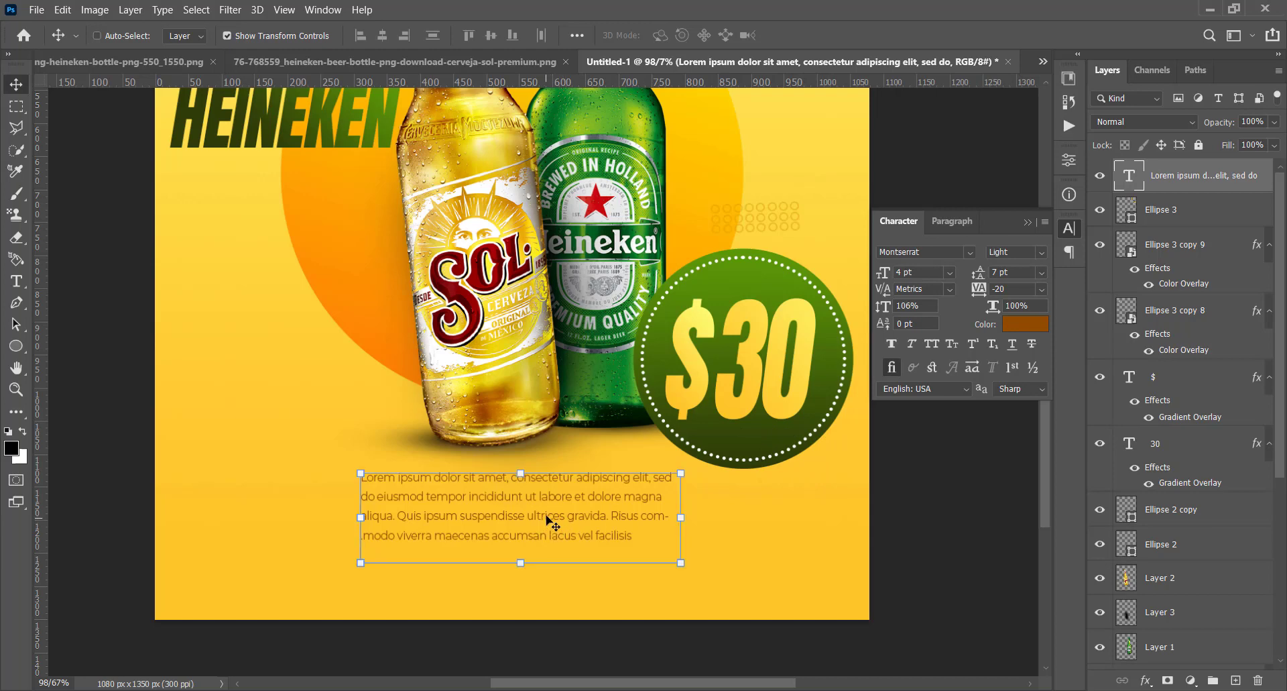
Add the text "YOUR LOGO" in the poster's upper-left area
drag(657, 295, 625, 590)
drag(523, 202, 606, 323)
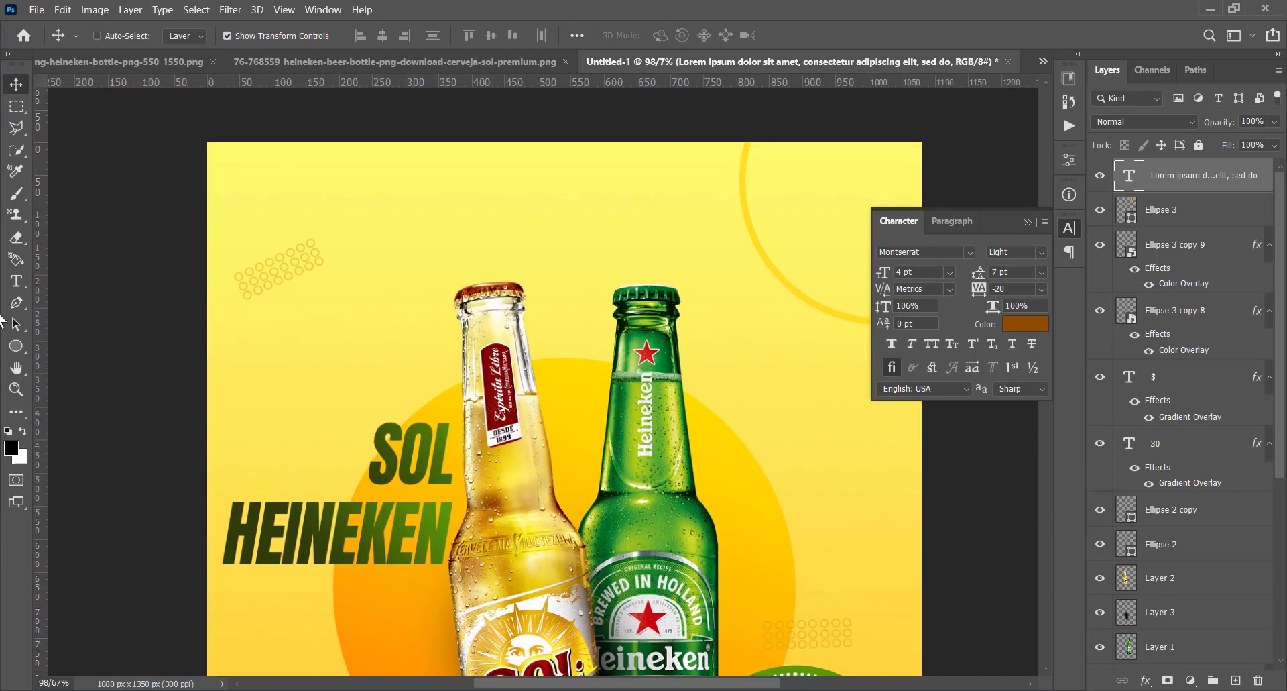
click(19, 281)
click(289, 194)
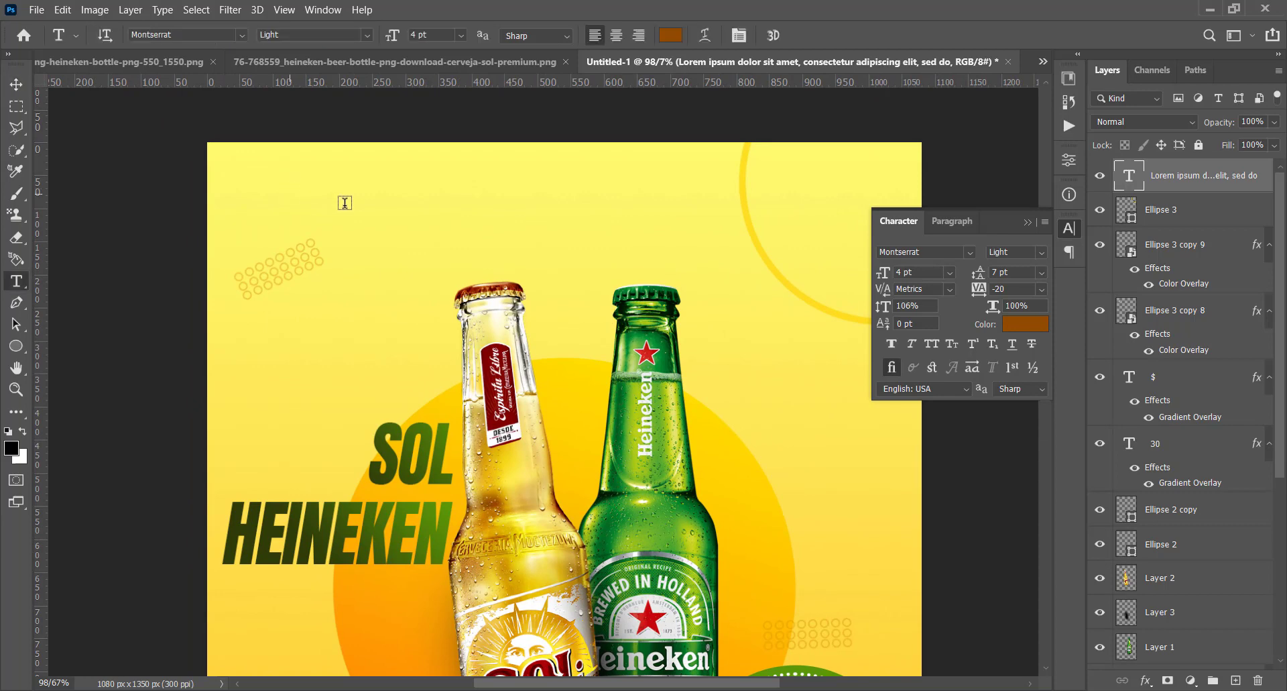
text(YOU)
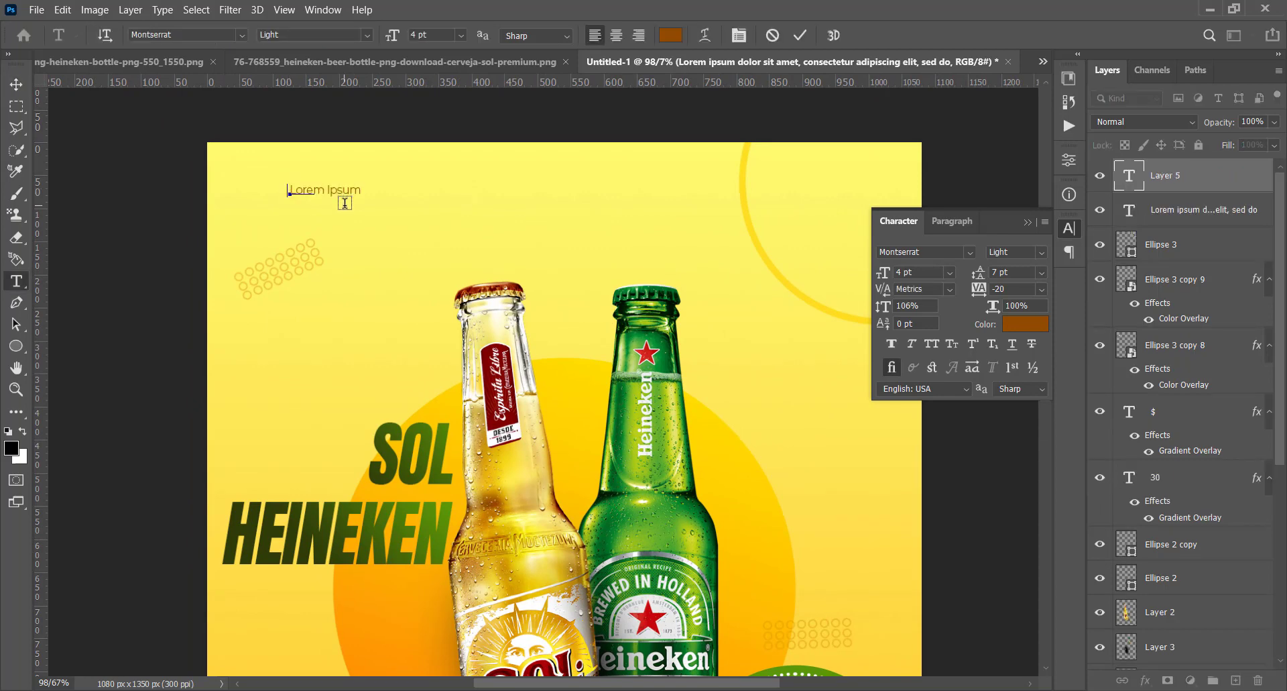
text(R LOGO)
click(16, 83)
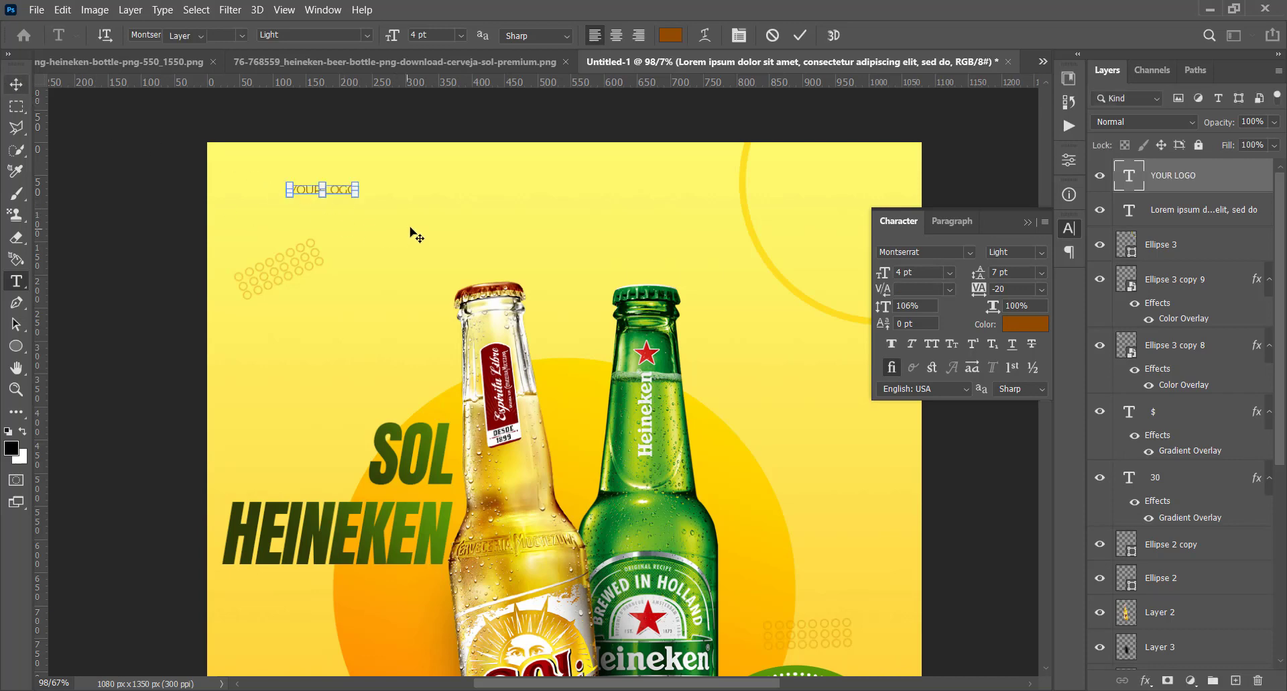
Move the "YOUR LOGO" text closer to the poster's upper-left corner and scale it to about 162%
drag(416, 229, 343, 195)
key(ctrl+t)
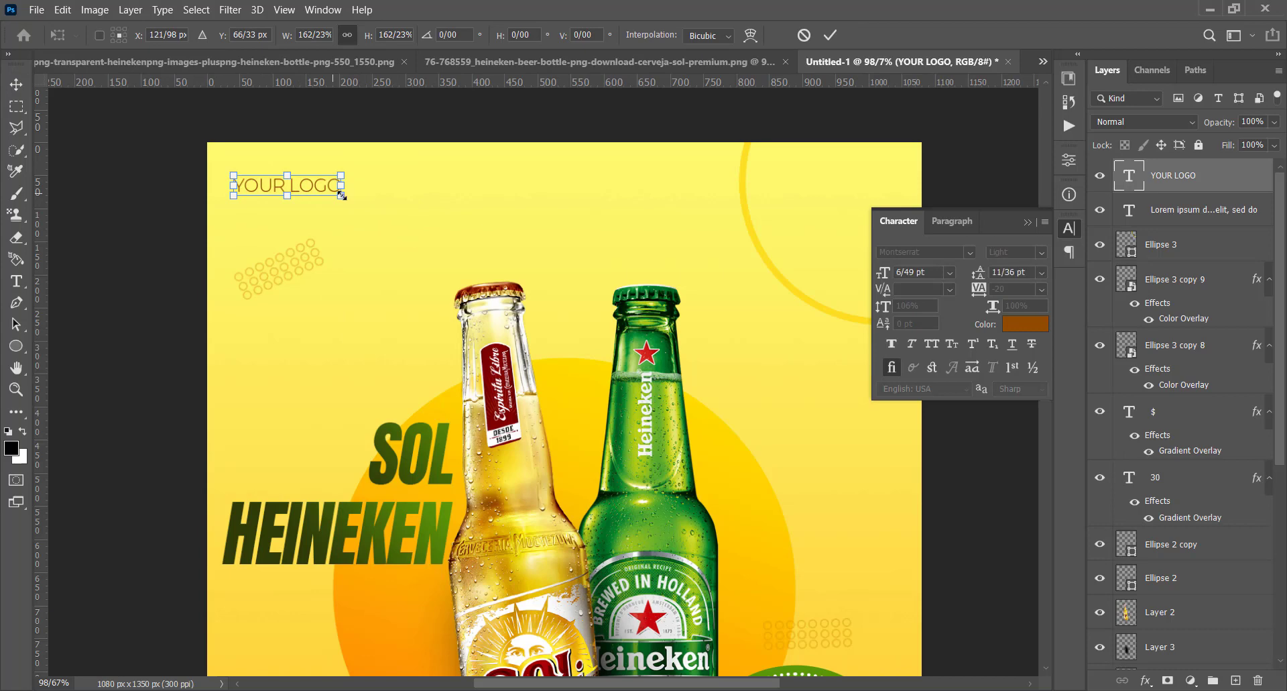
key(Return)
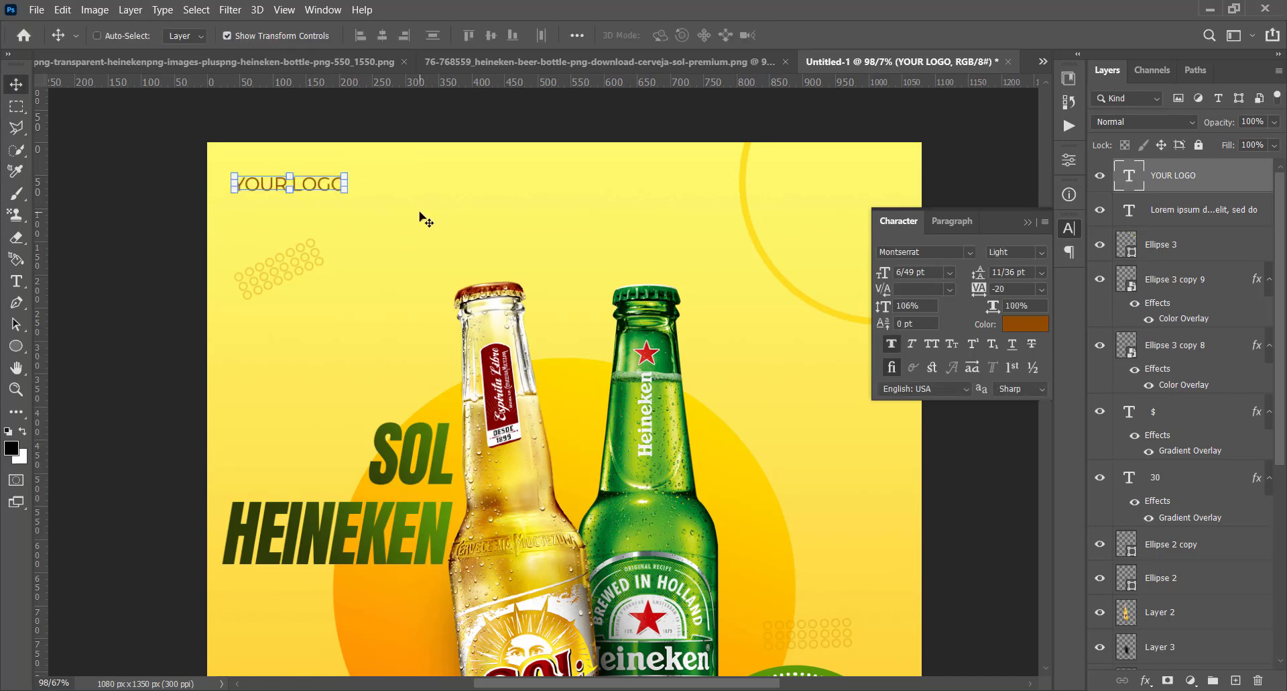
drag(420, 212, 418, 209)
scroll(560, 394, down, 8)
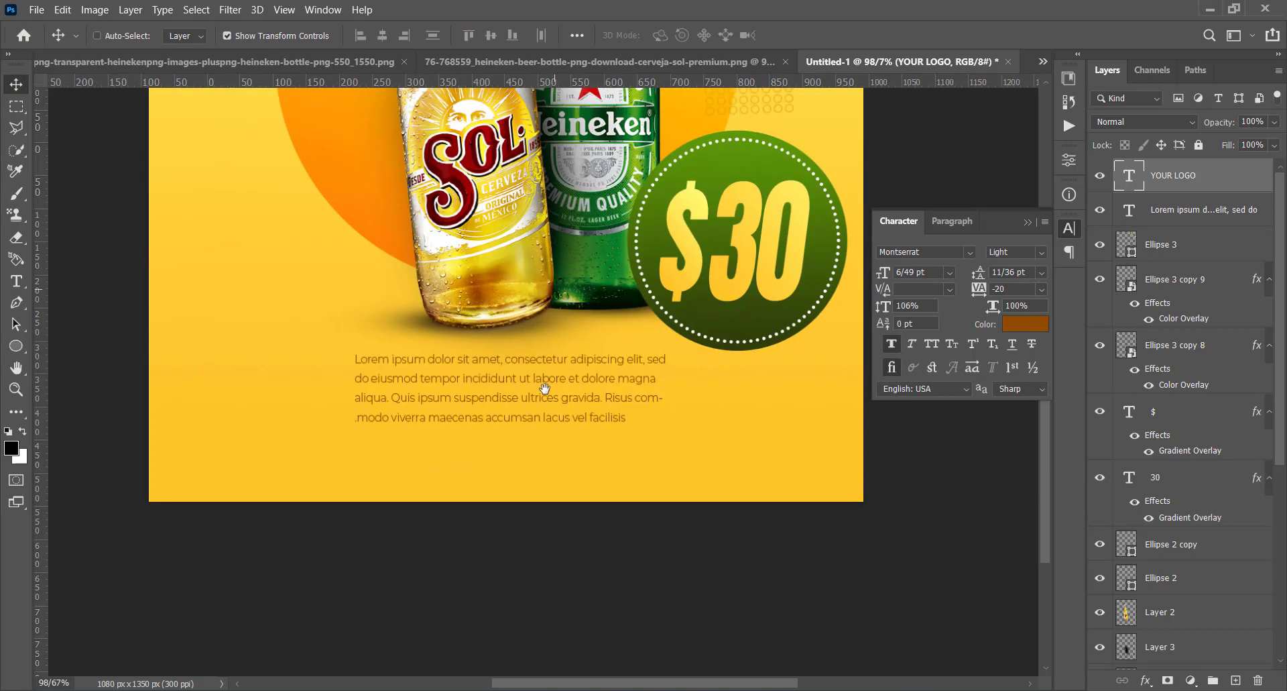
scroll(572, 465, up, 1)
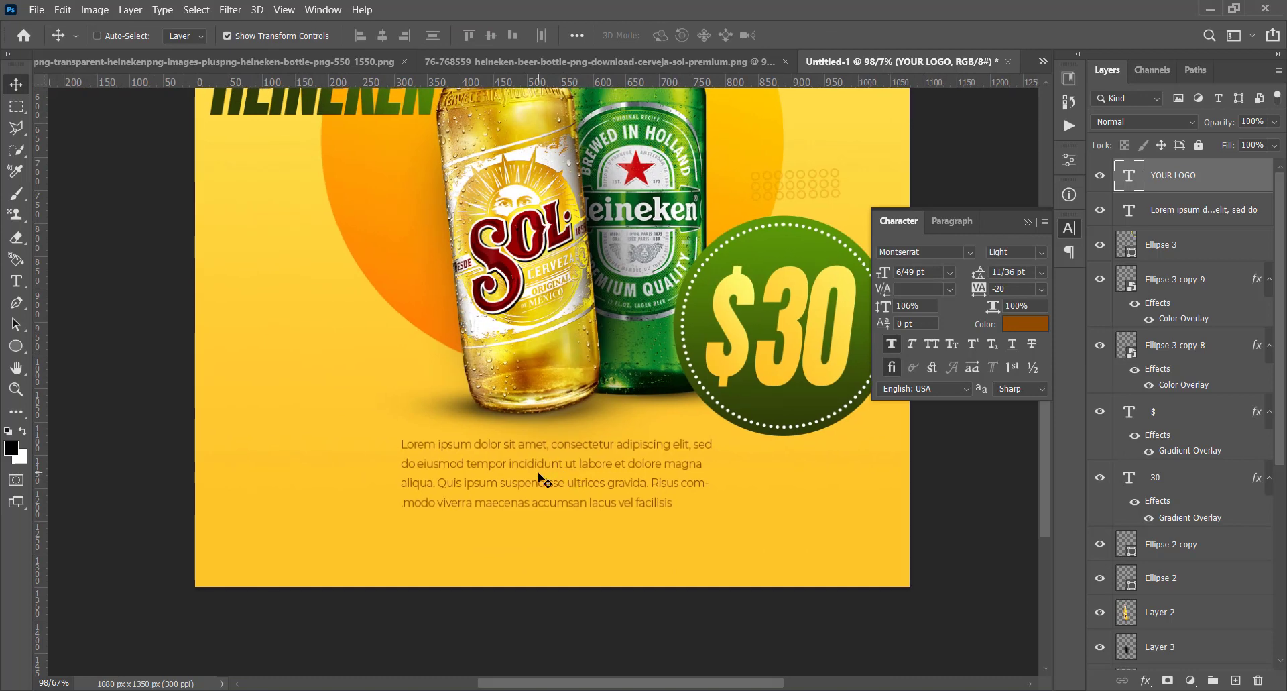
click(16, 281)
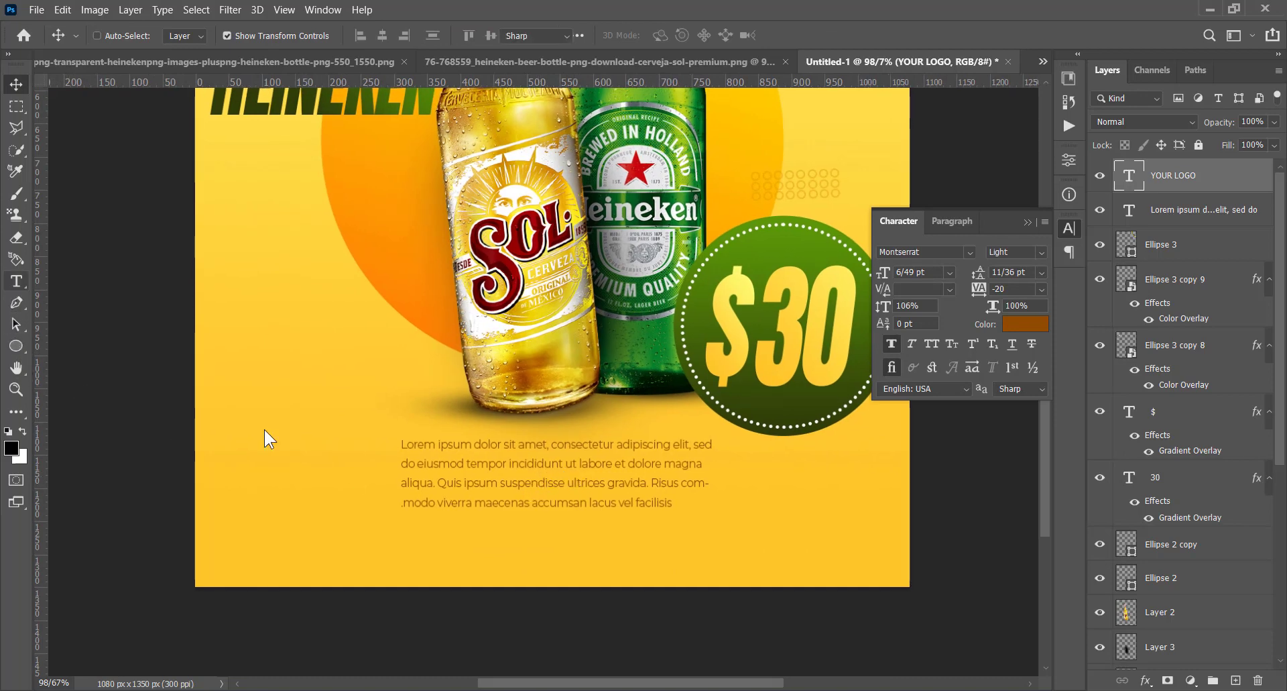
click(322, 548)
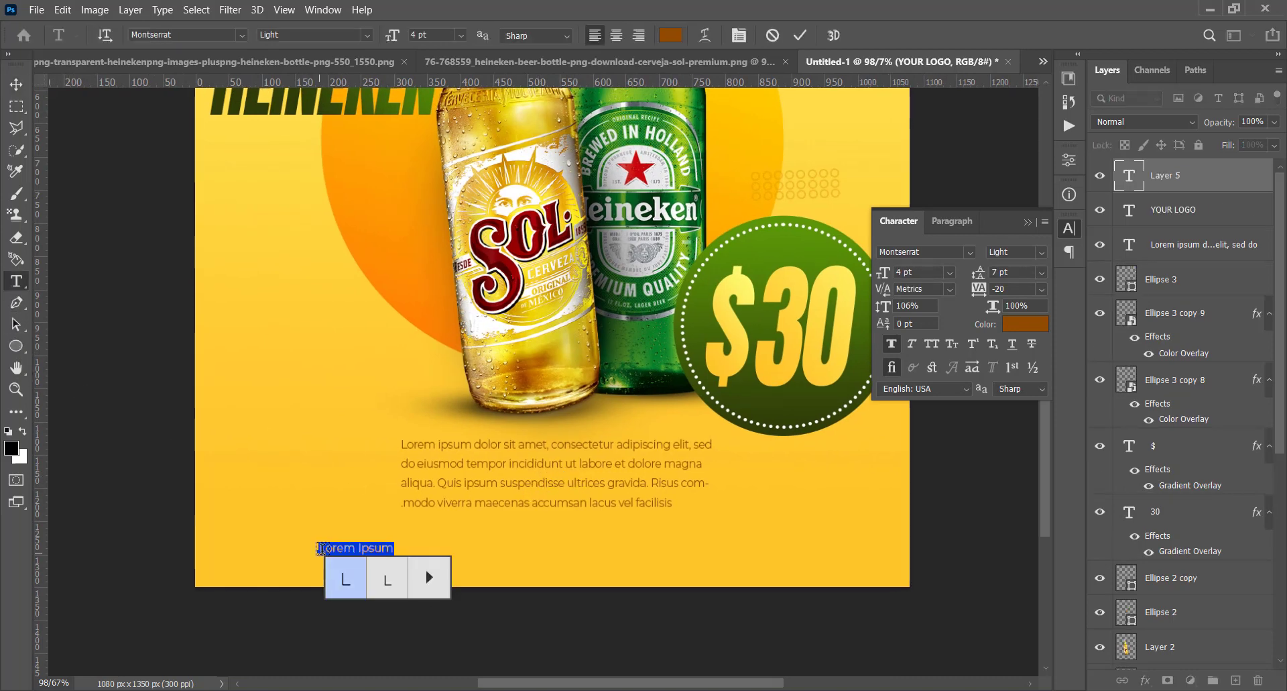
text(W)
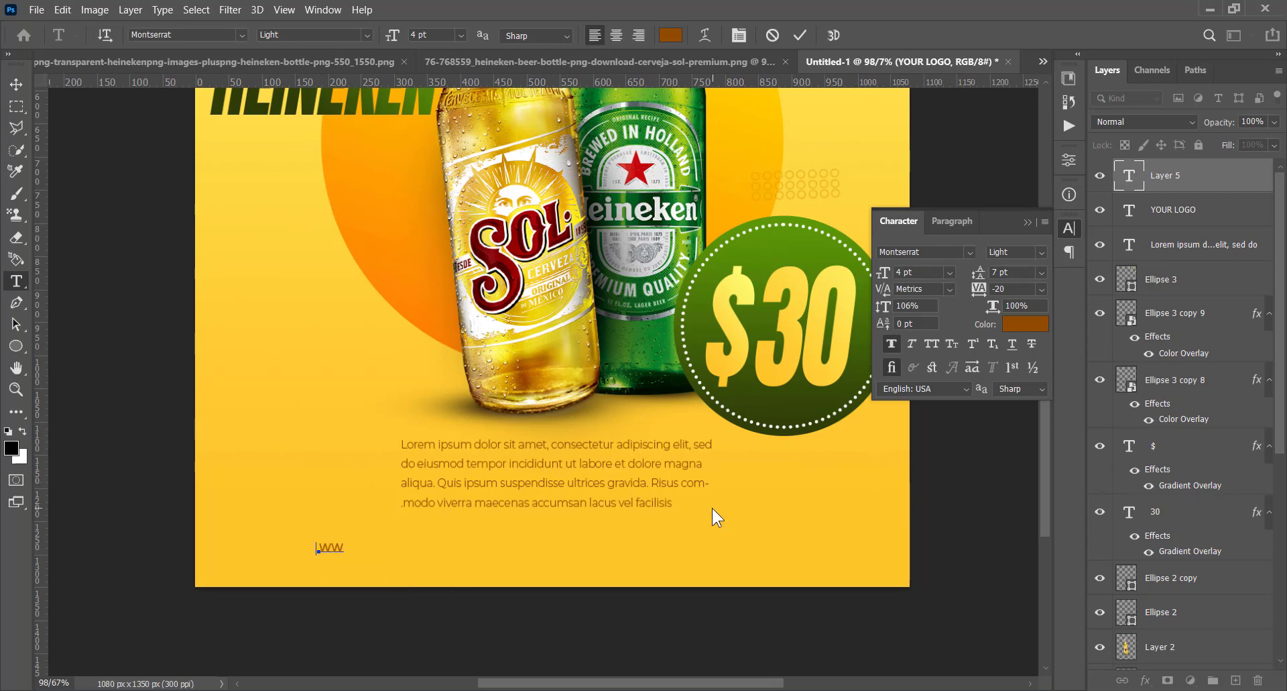
text(ww.yourwebsite)
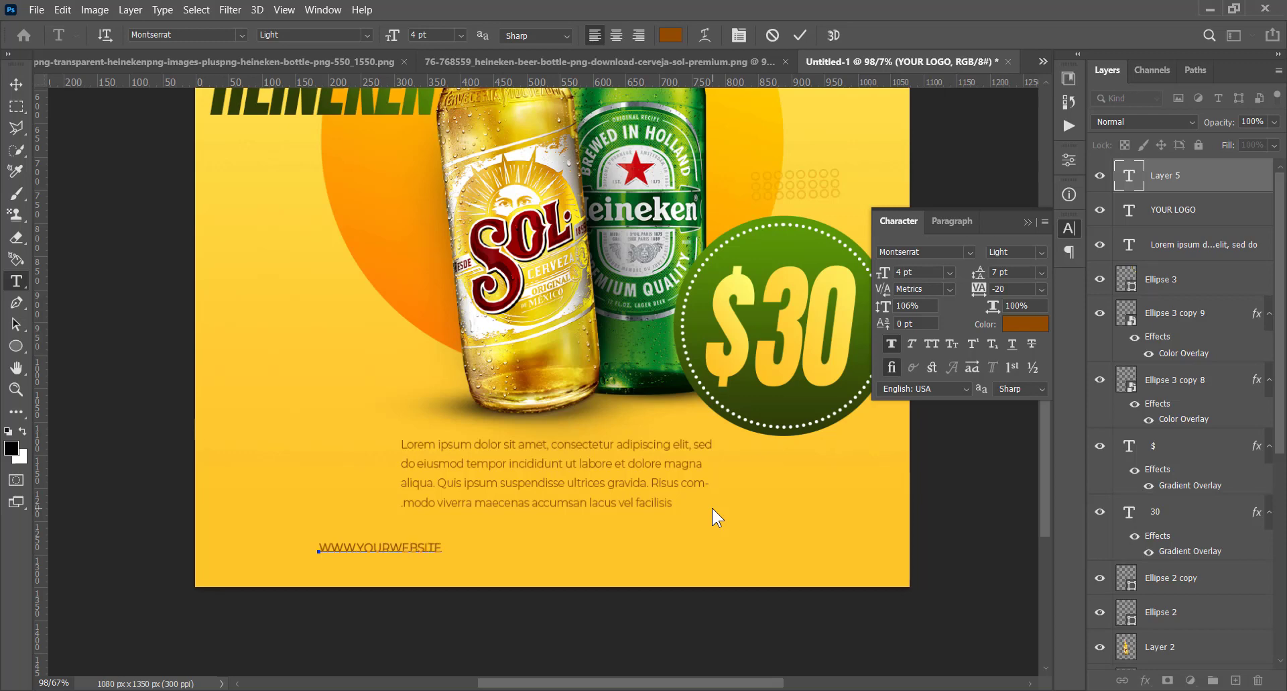
text(.com)
click(16, 83)
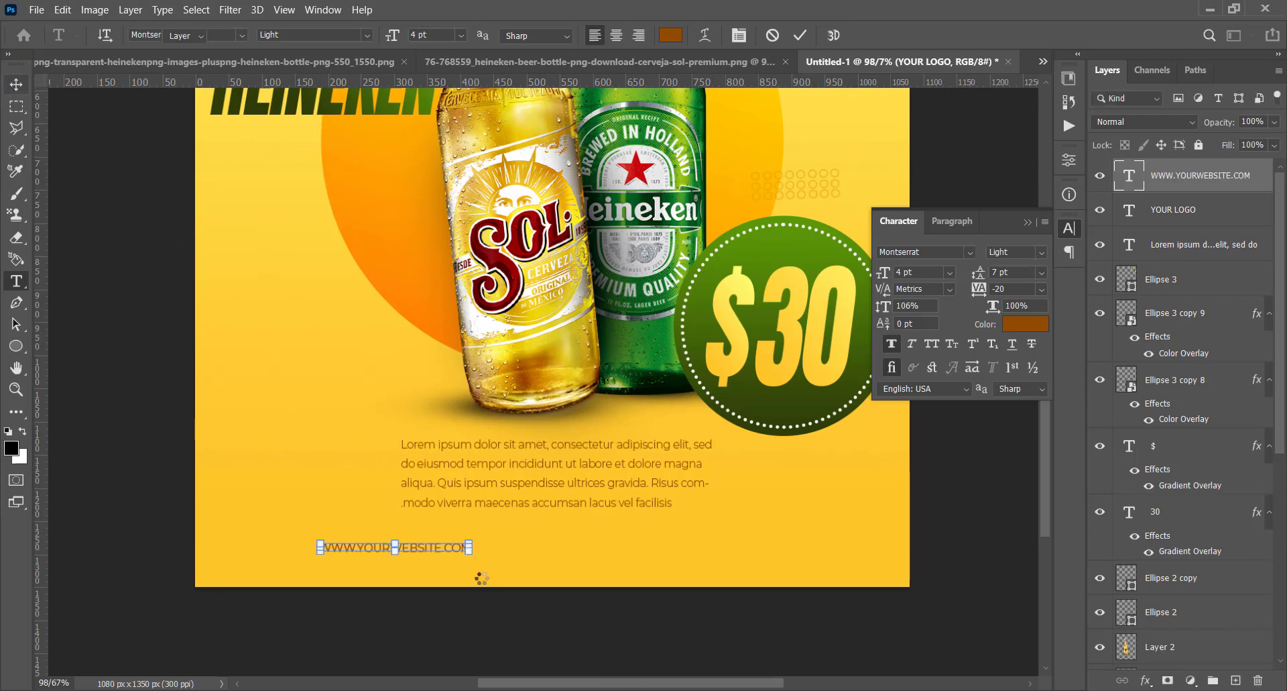
drag(518, 563, 698, 557)
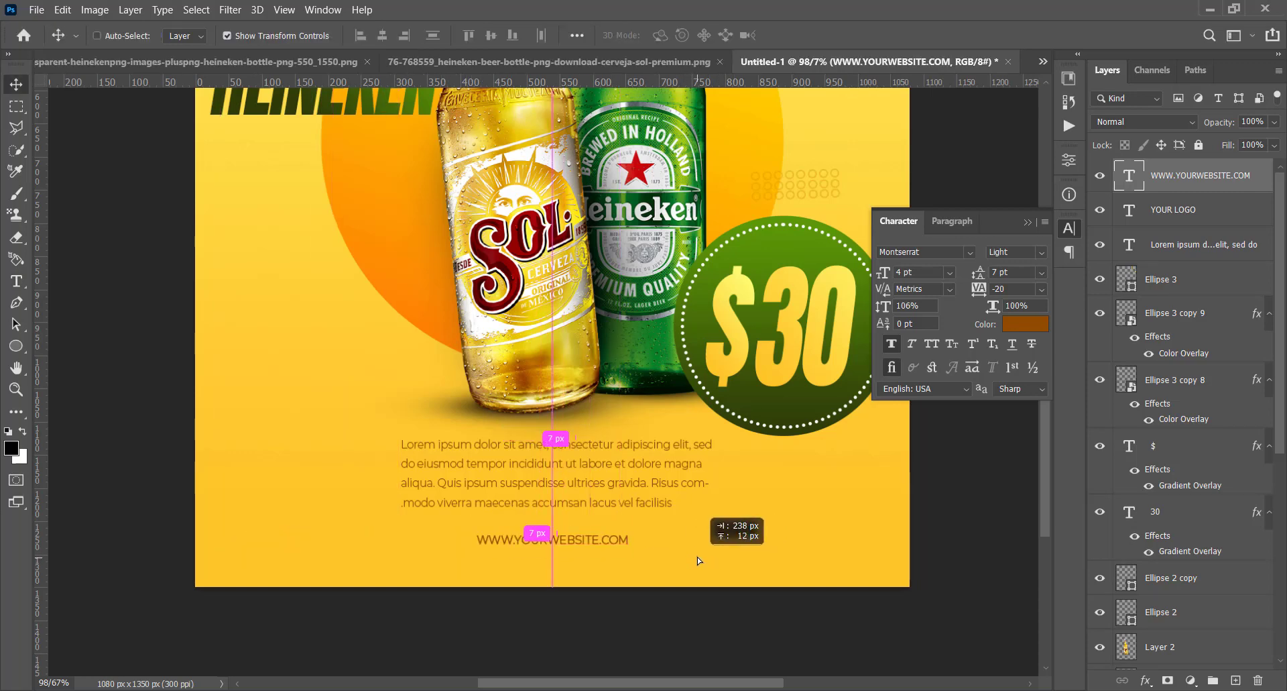